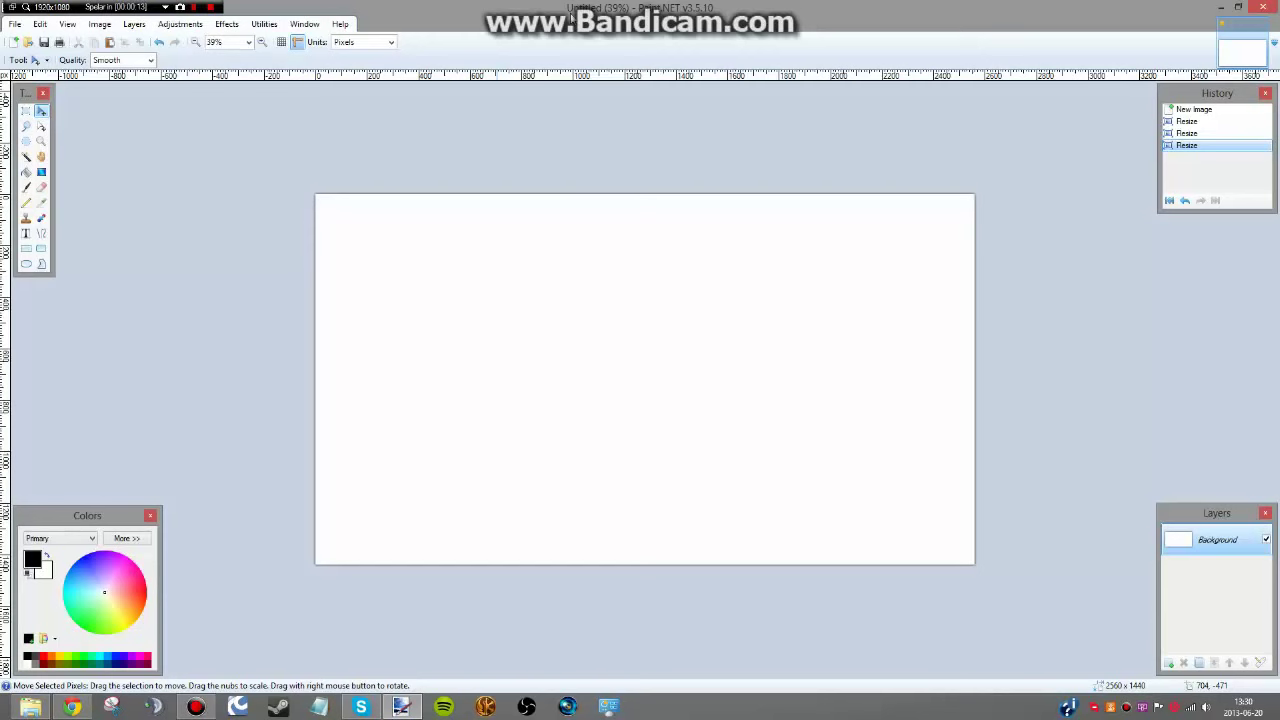
Resize the canvas to 2560 × 1440 pixels, keeping the aspect ratio.
key("ctrl+r")
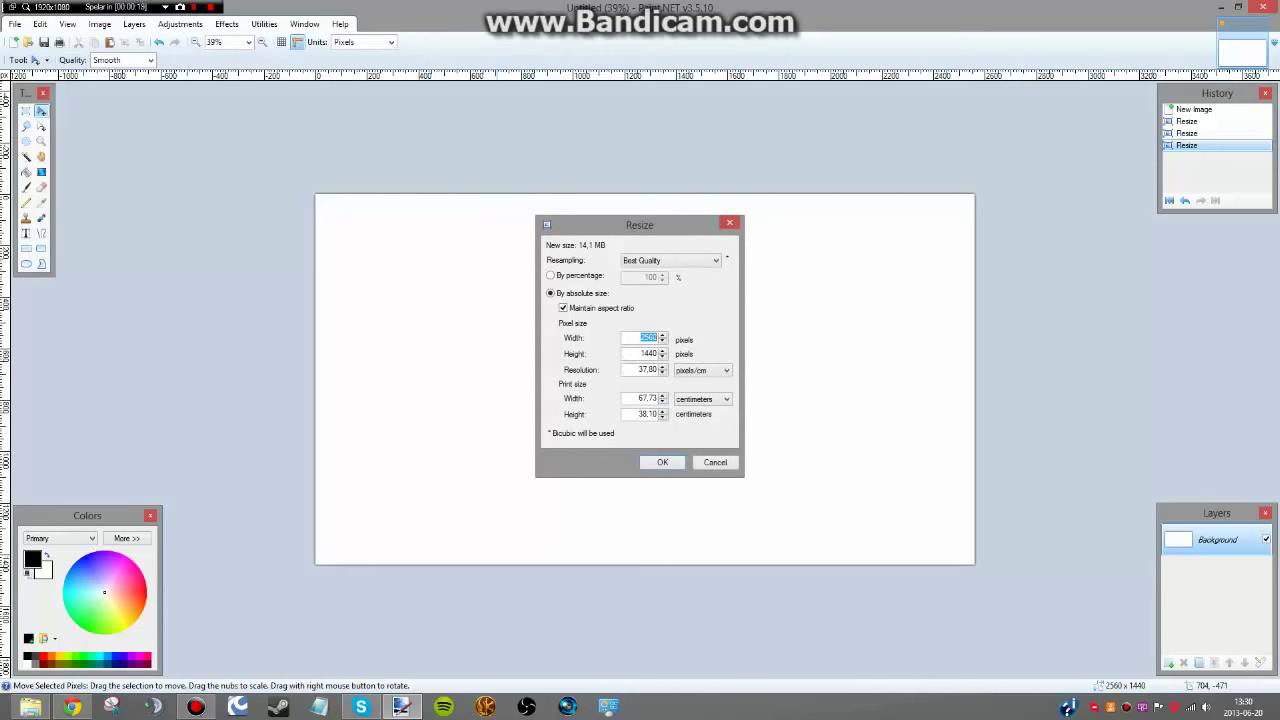
left_click(663, 463)
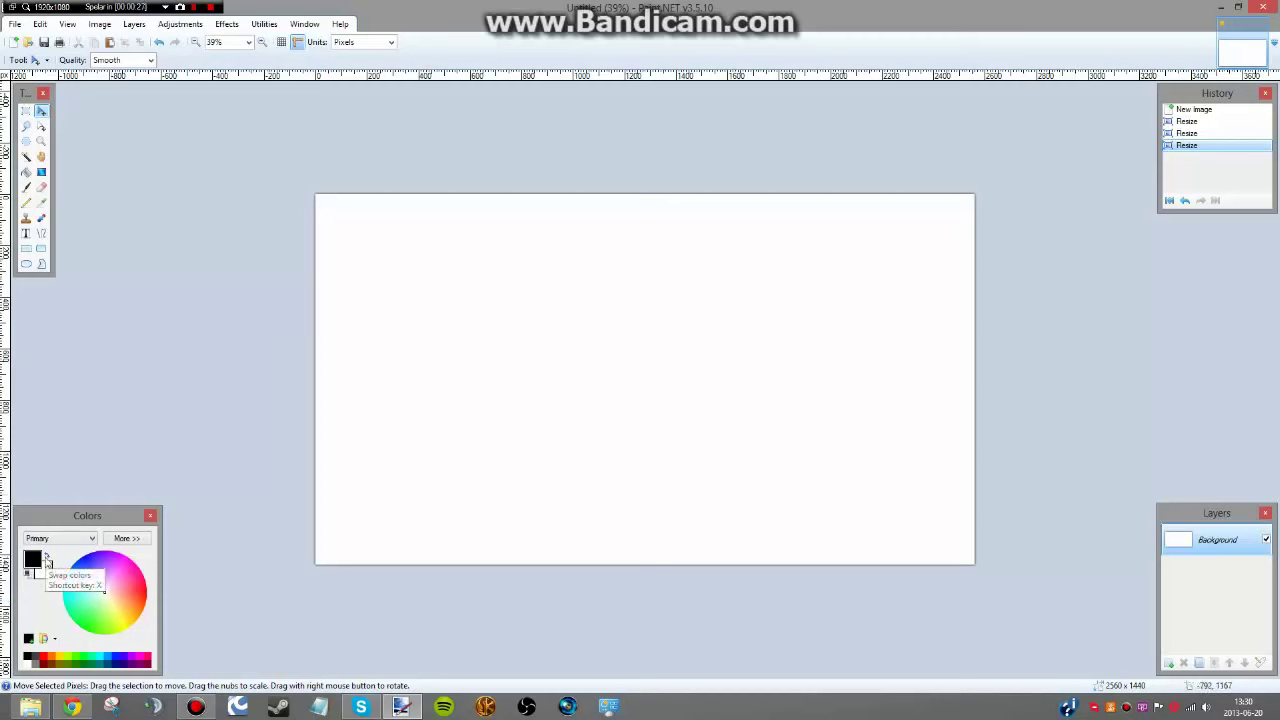
Make white the primary colour, then darken it to light gray CECECE.
left_click(46, 555)
left_click(127, 538)
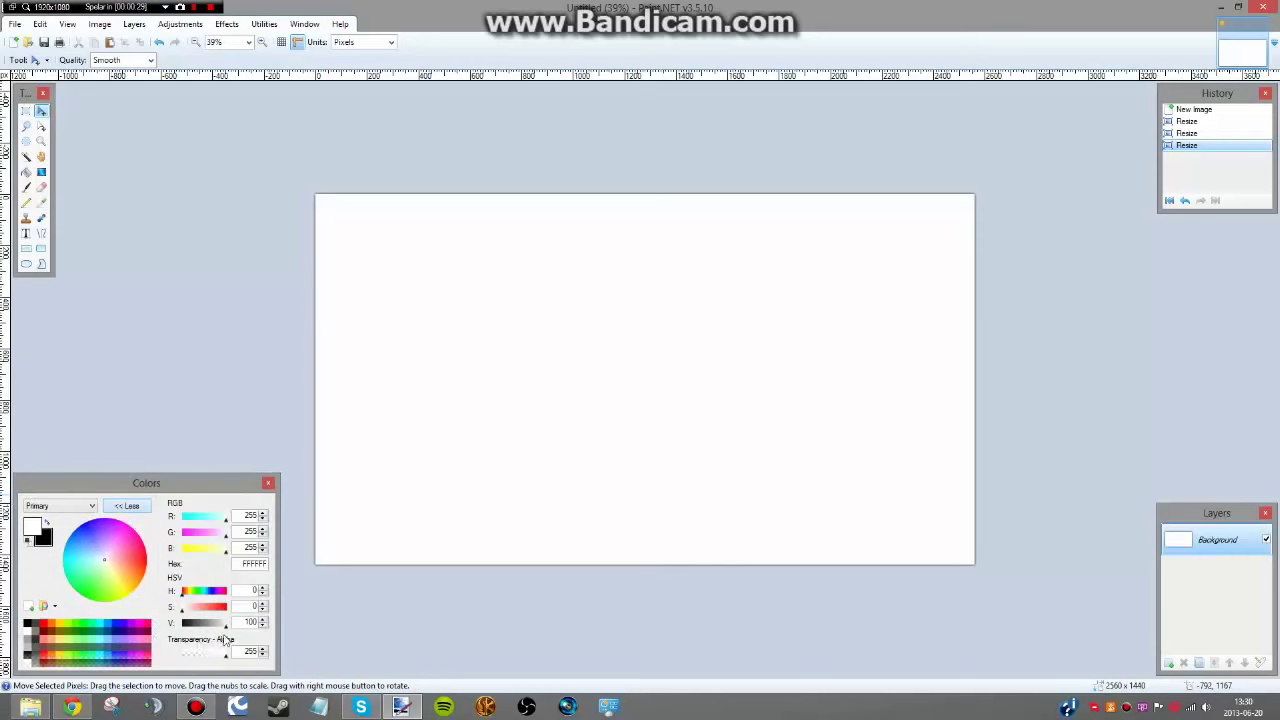
left_click_drag(226, 628, 219, 628)
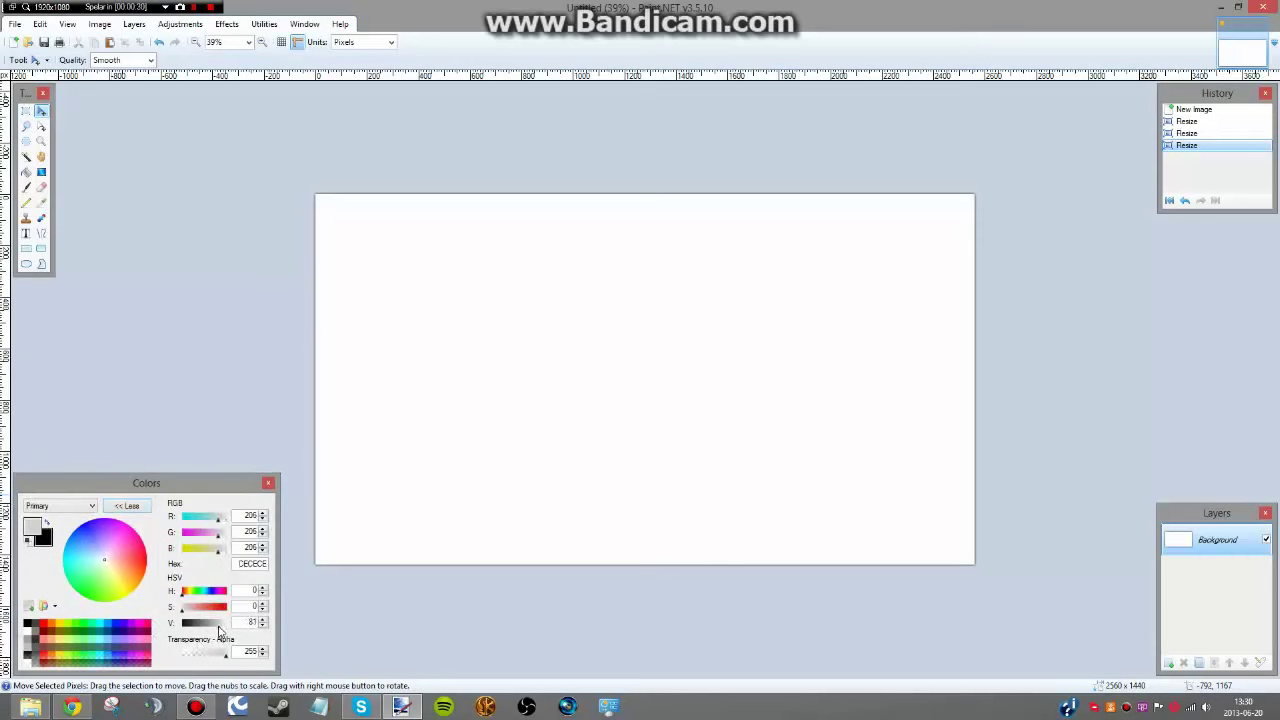
left_click(126, 507)
Fill the canvas with a radial gradient dragged from its centre outward.
left_click(41, 172)
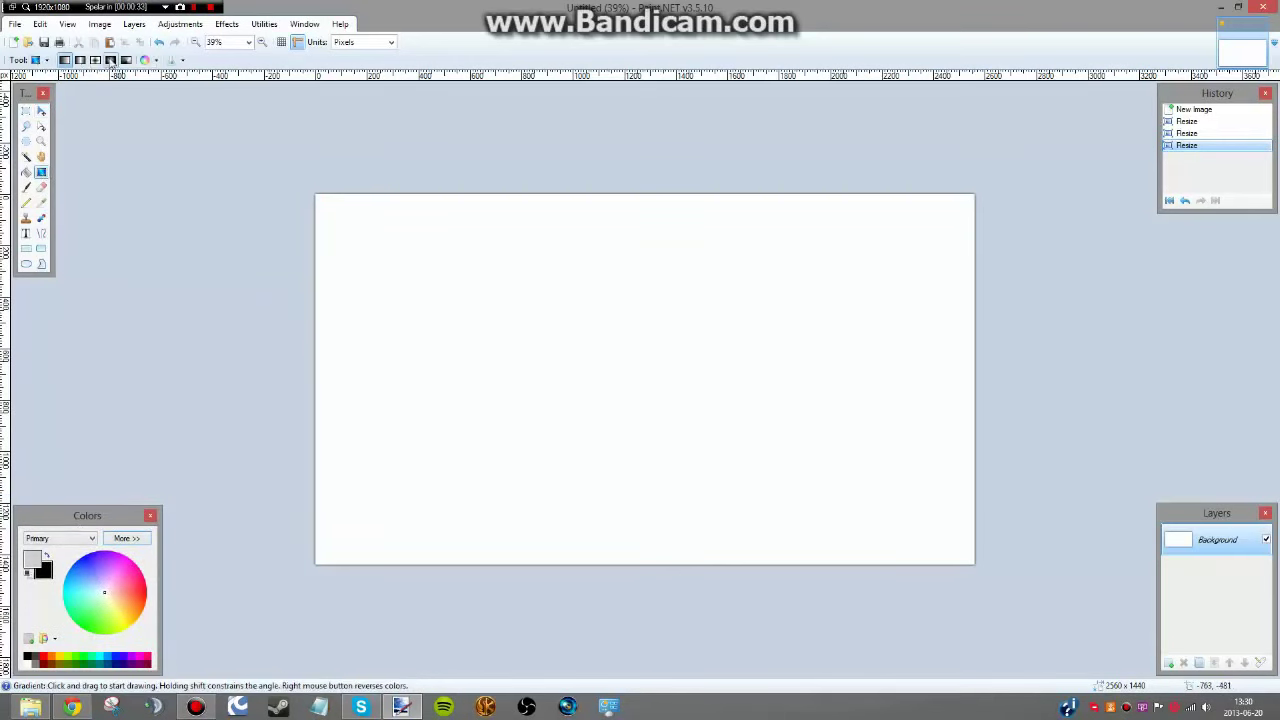
left_click(111, 60)
left_click_drag(624, 346, 1050, 568)
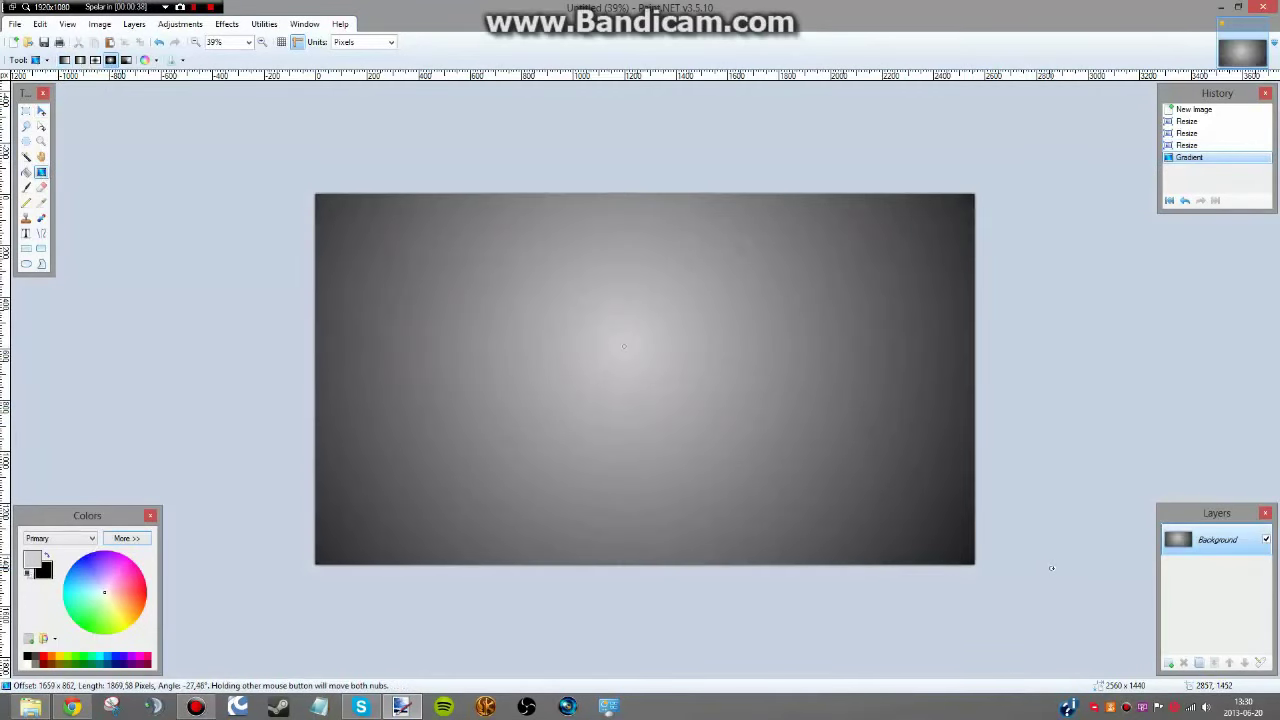
left_click_drag(624, 346, 643, 351)
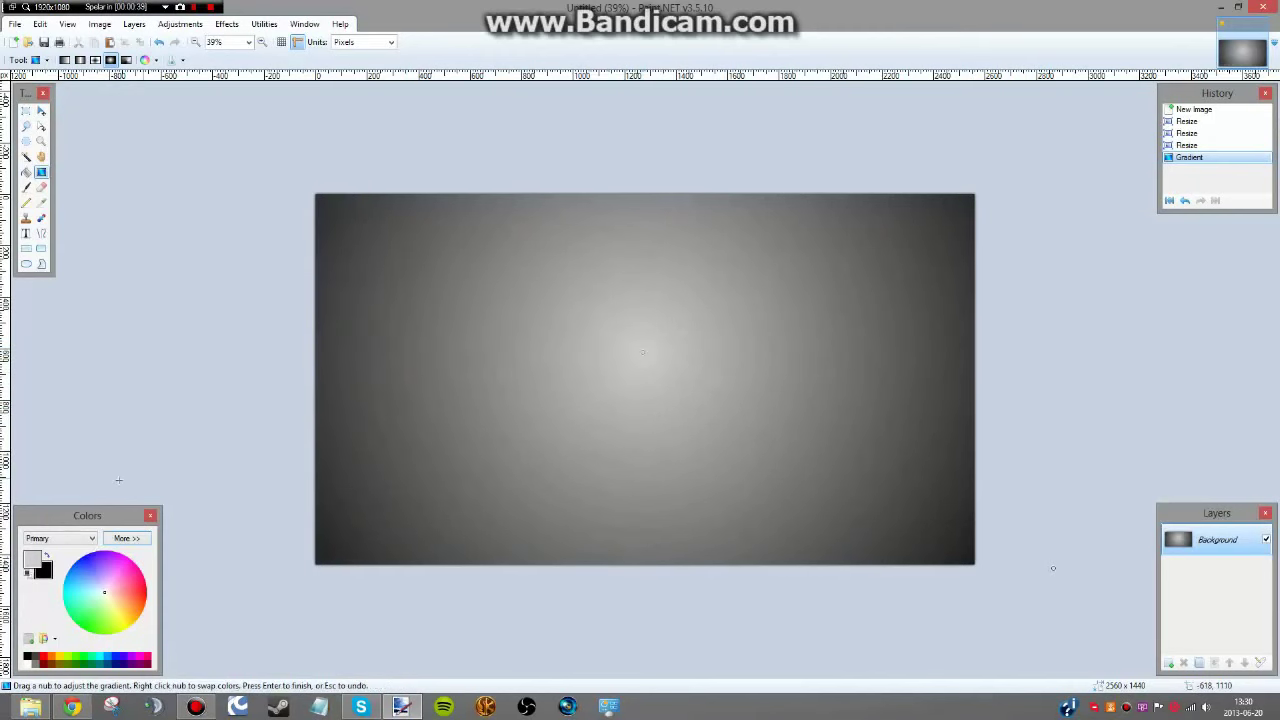
Brighten the gradient centre to near white and extend its spread toward the corners.
left_click(126, 538)
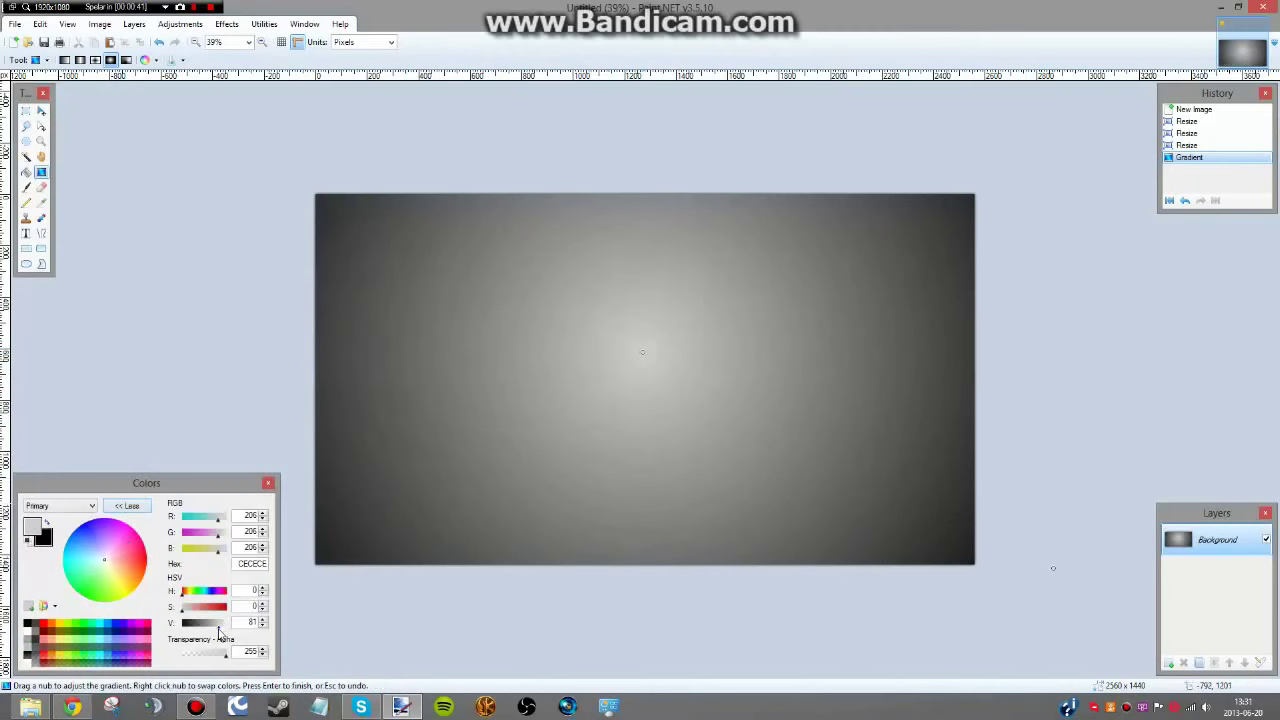
left_click_drag(219, 631, 227, 636)
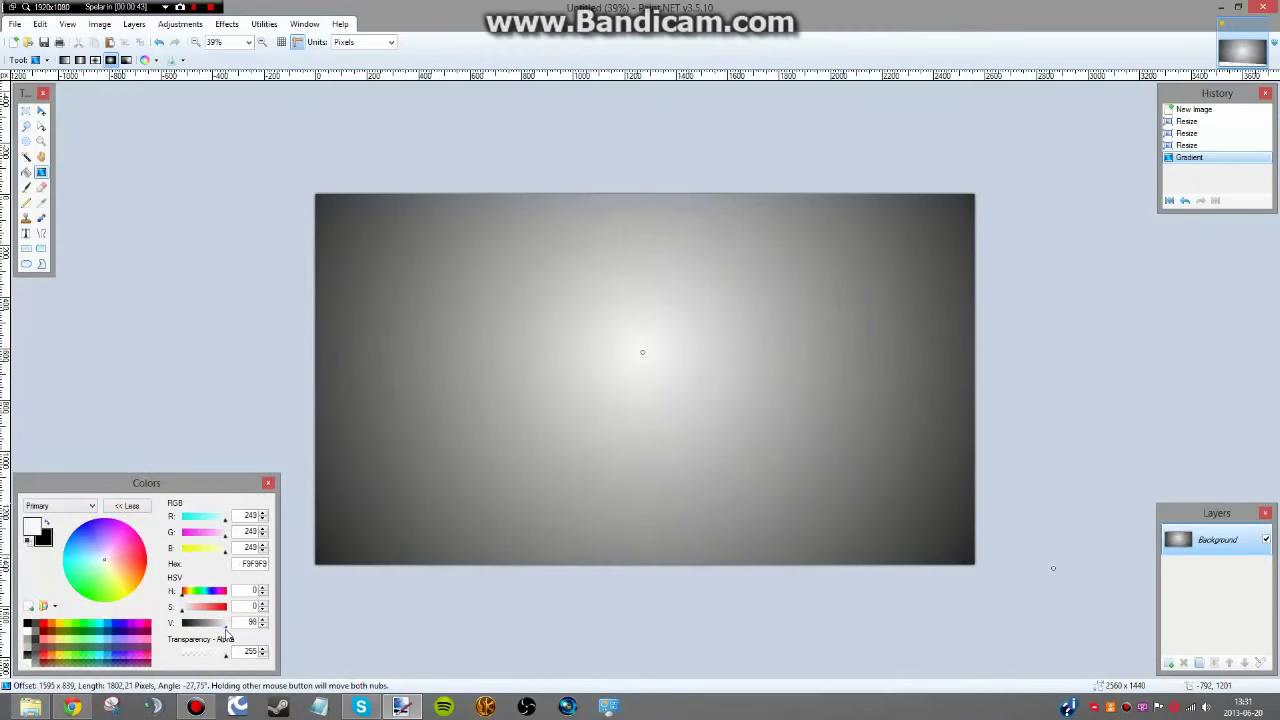
left_click(128, 506)
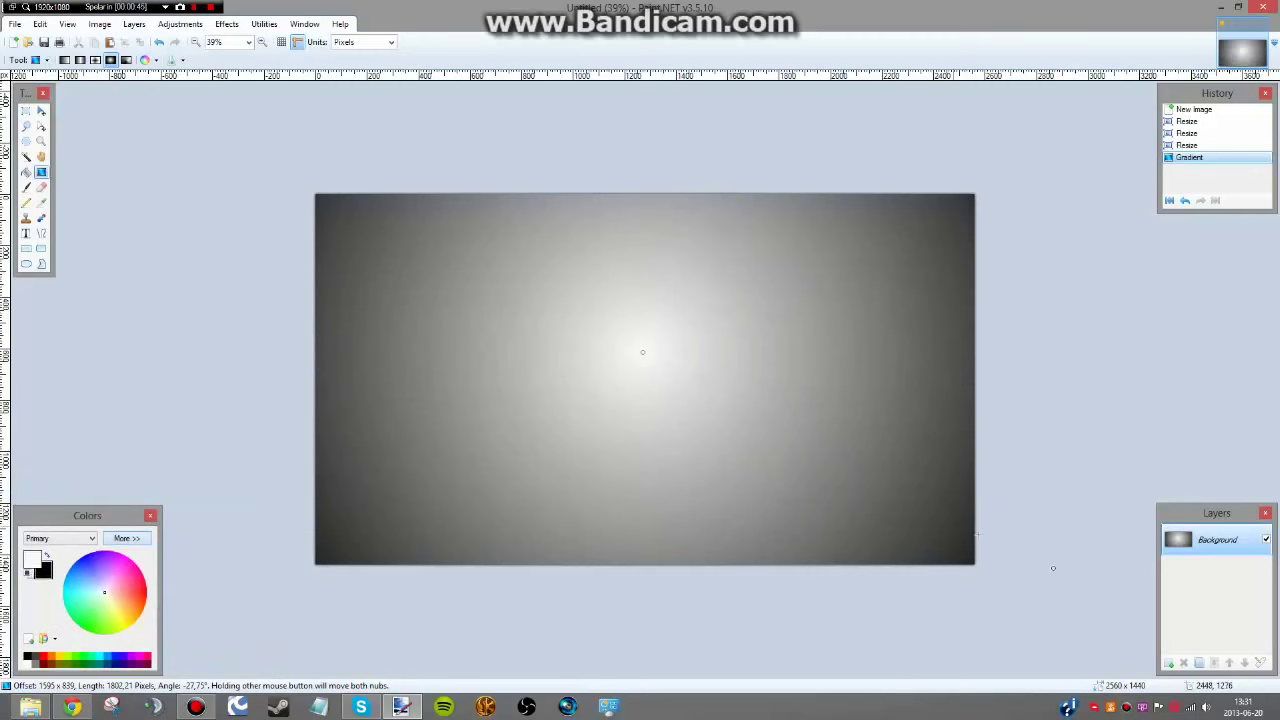
left_click_drag(1053, 568, 1100, 427)
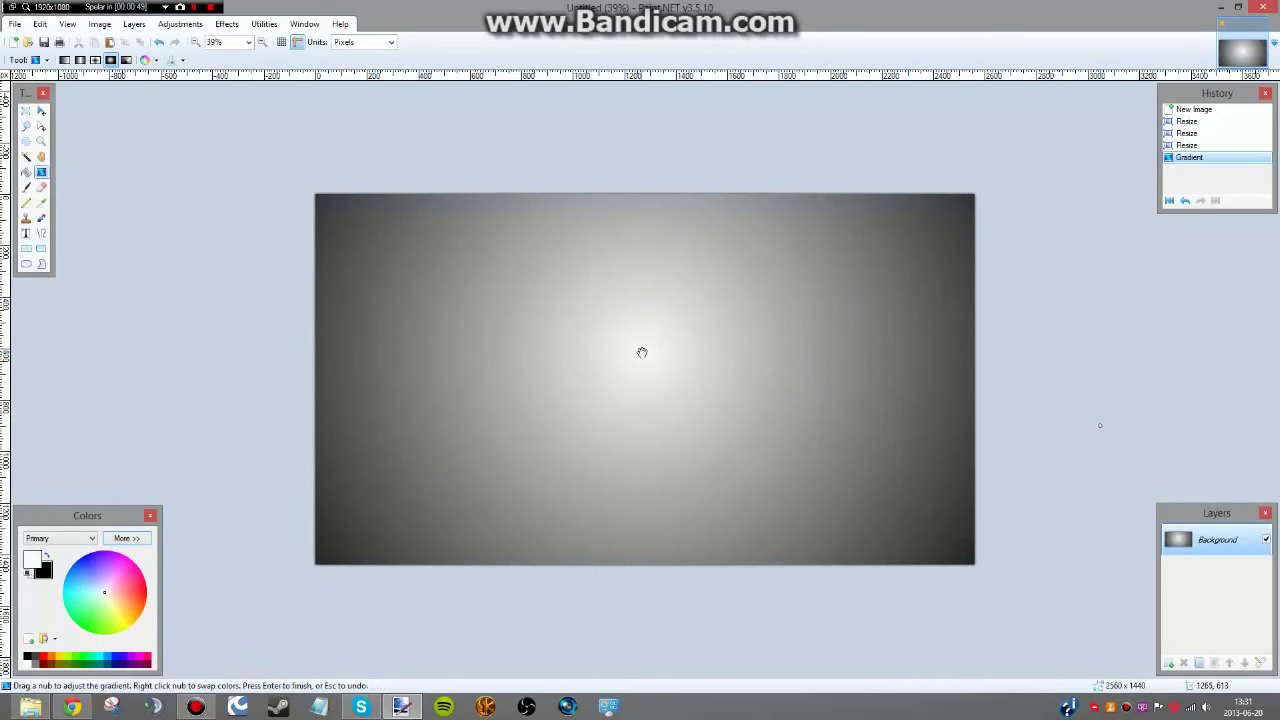
left_click_drag(642, 352, 642, 352)
left_click(41, 111)
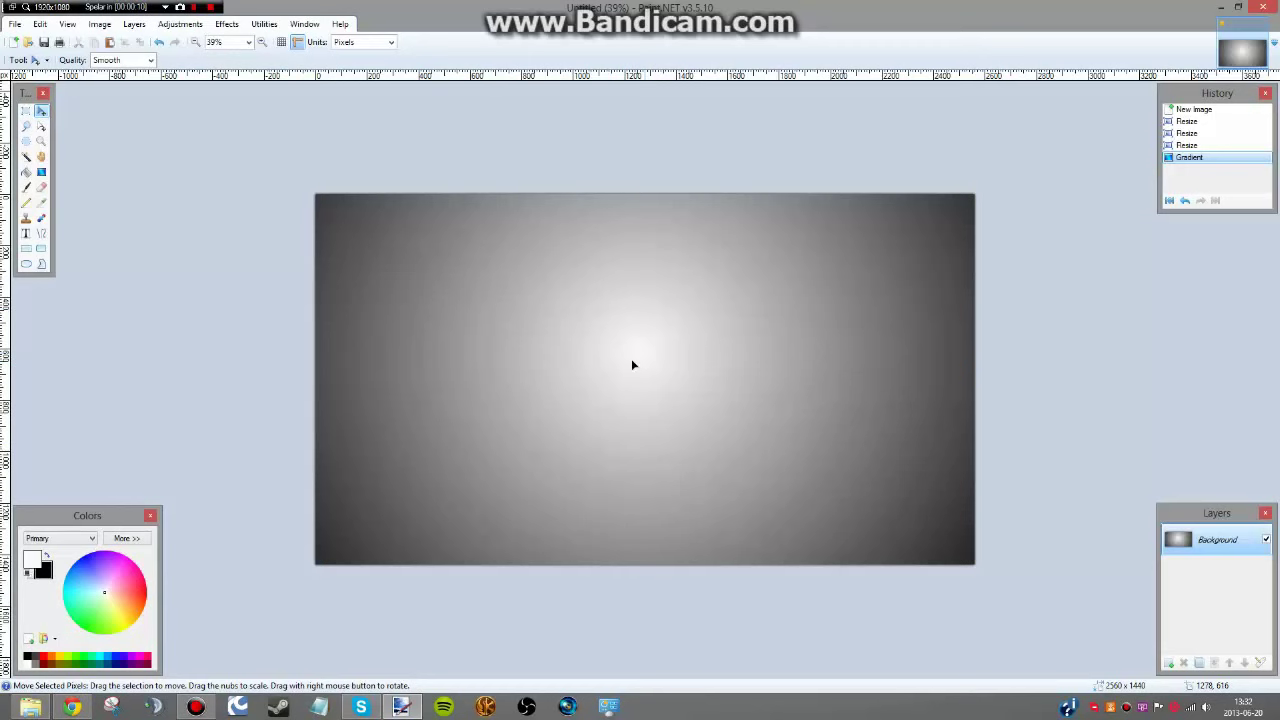
left_click(72, 707)
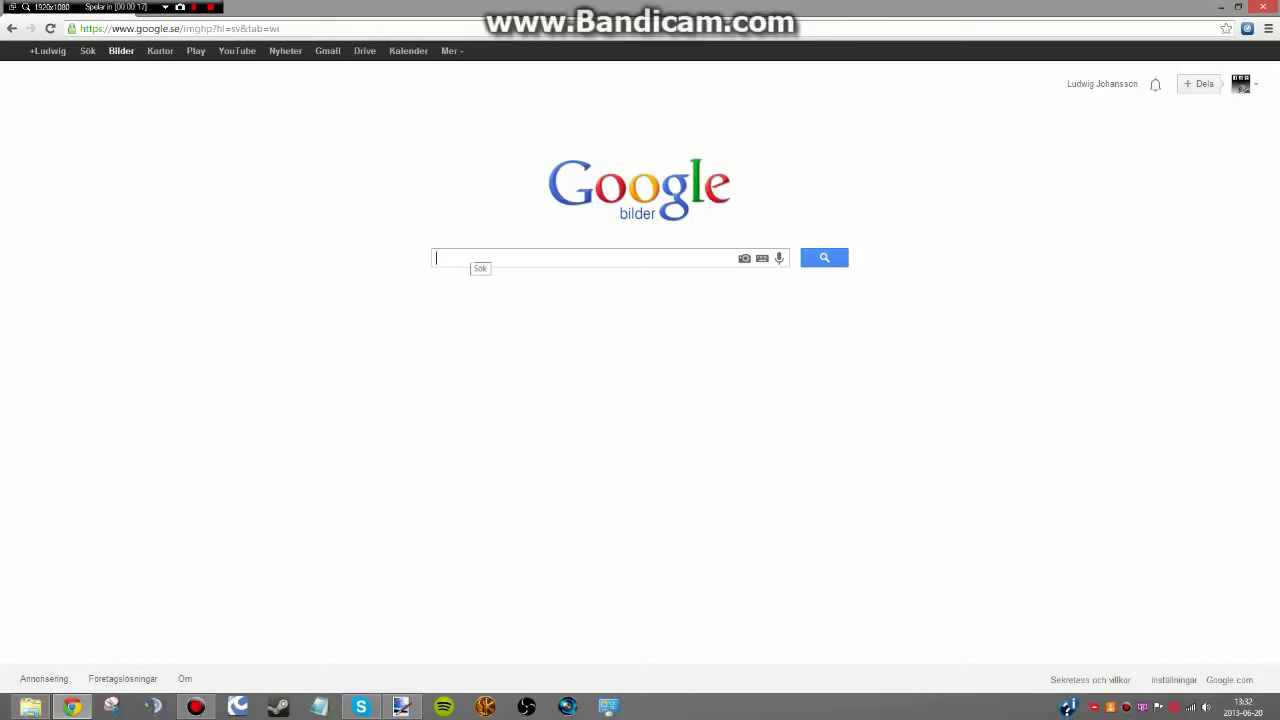
Search Google Images for 'youtube background template 2013' and browse the results.
type("youtu")
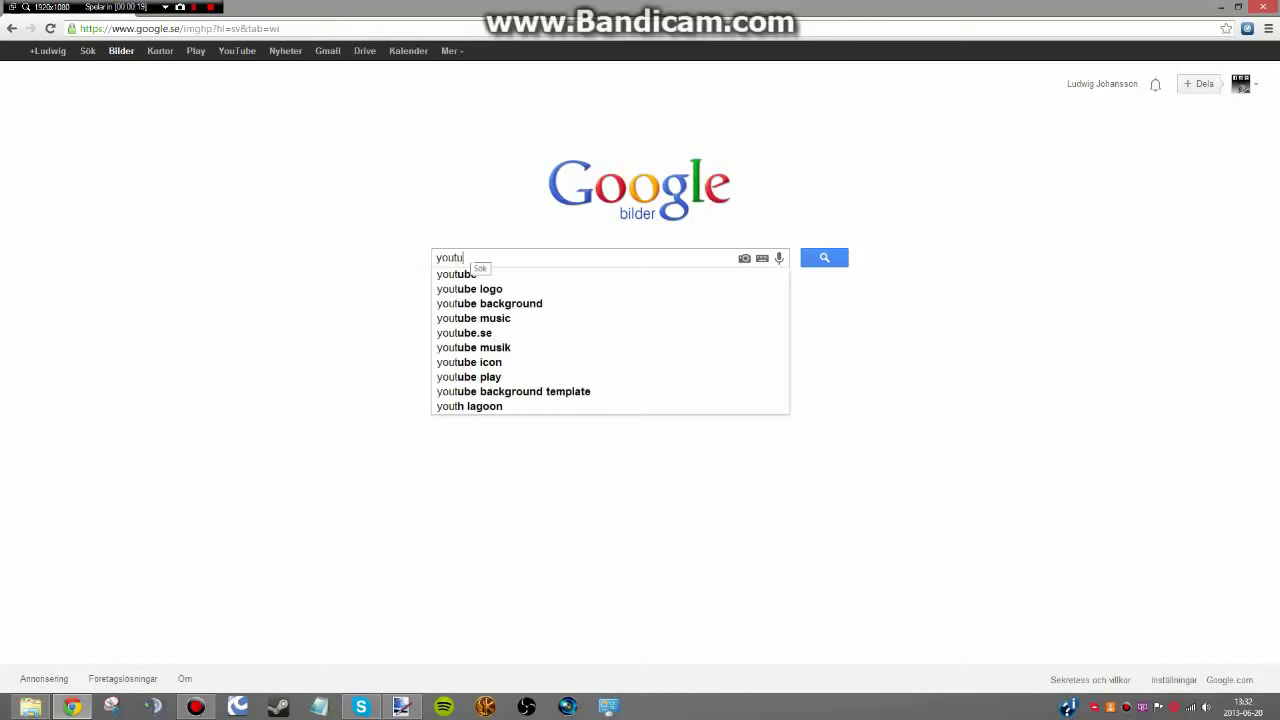
type("be background ")
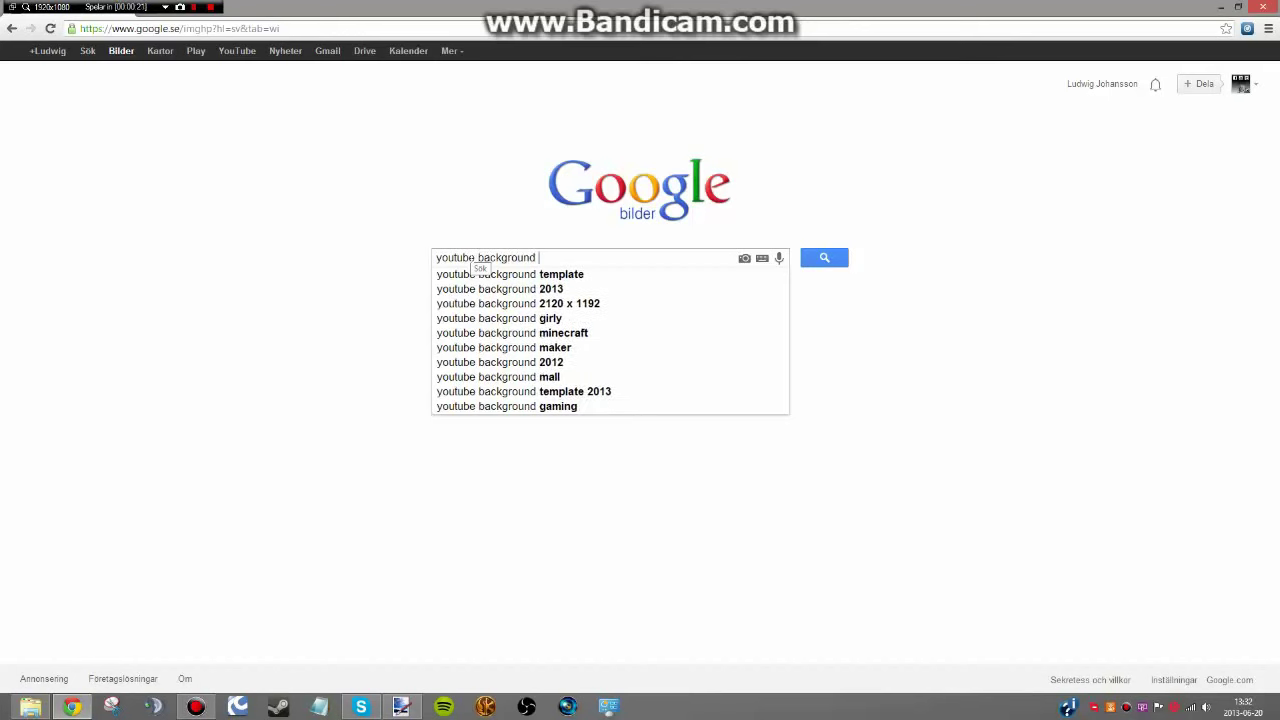
type("template 20")
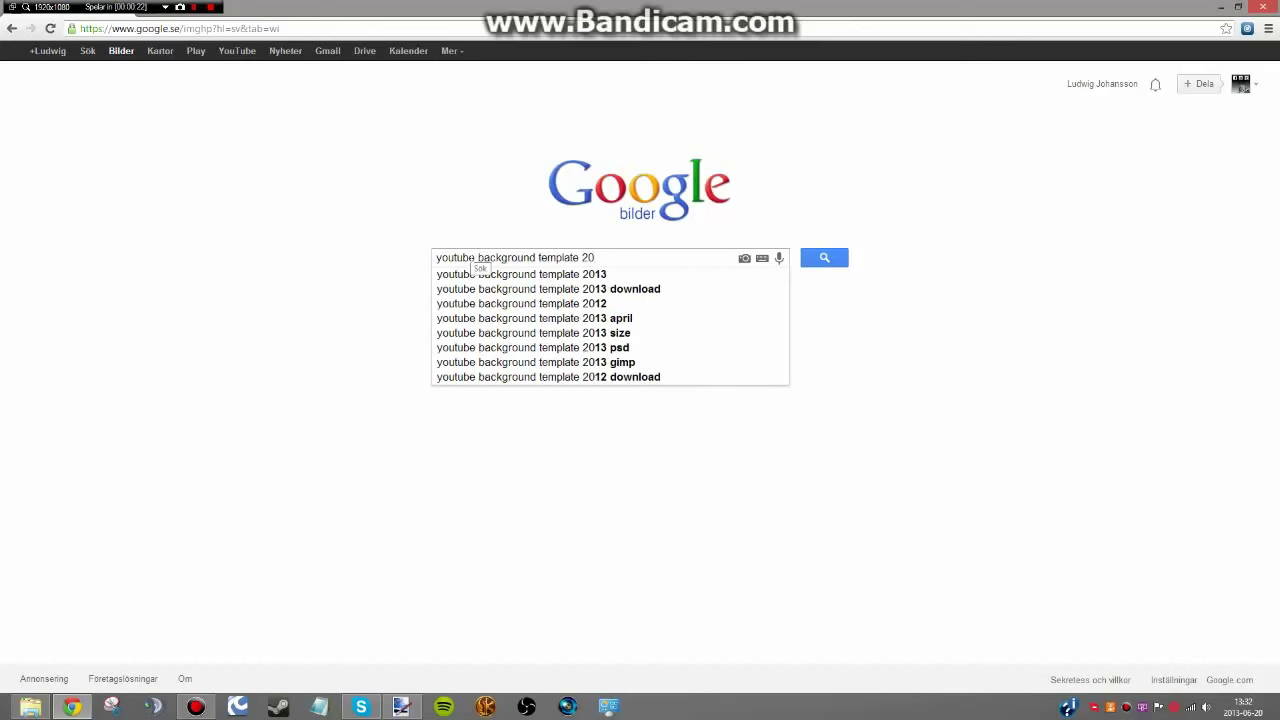
type("13")
key("Return")
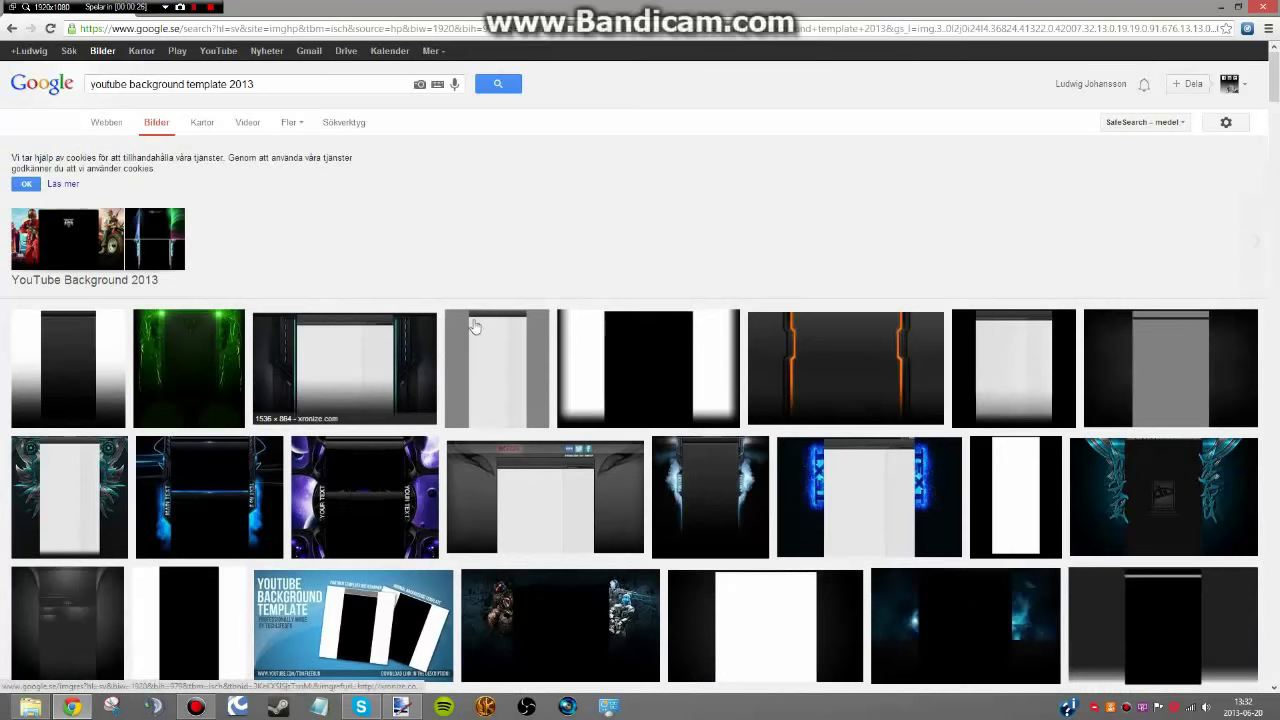
scroll(495, 312, "down", 2)
scroll(509, 300, "down", 1)
scroll(509, 300, "down", 1)
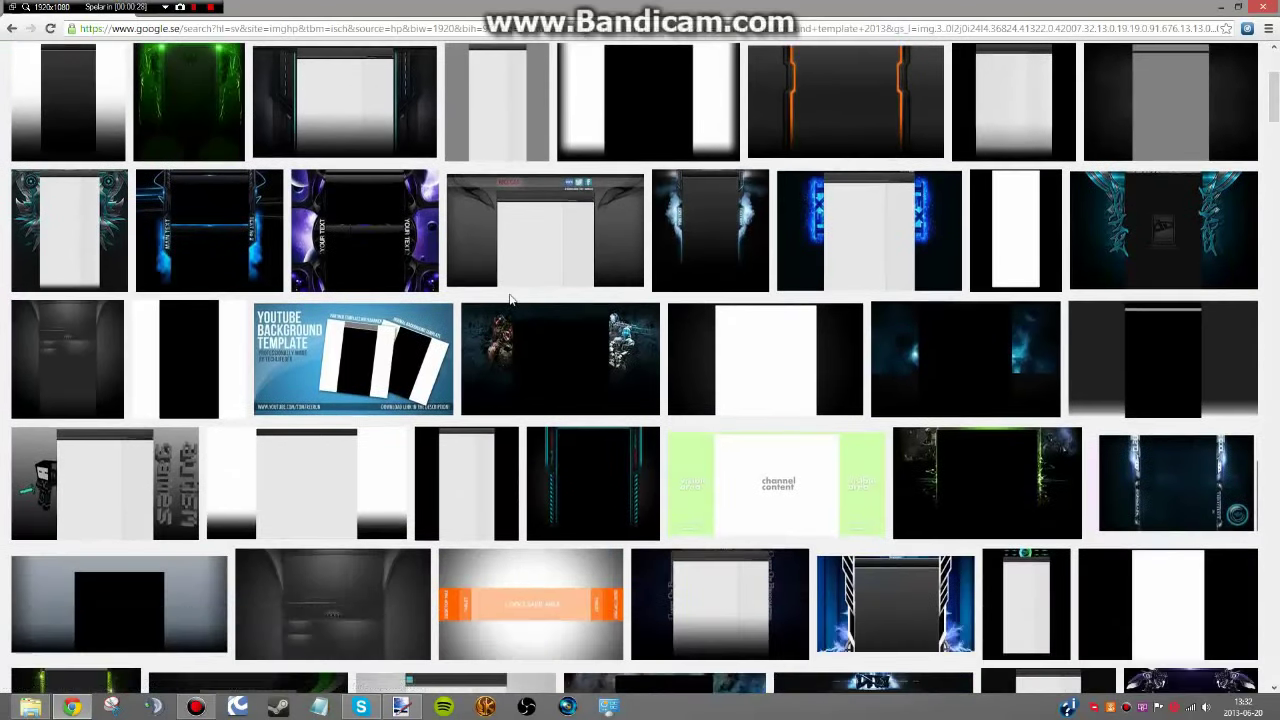
scroll(509, 300, "down", 1)
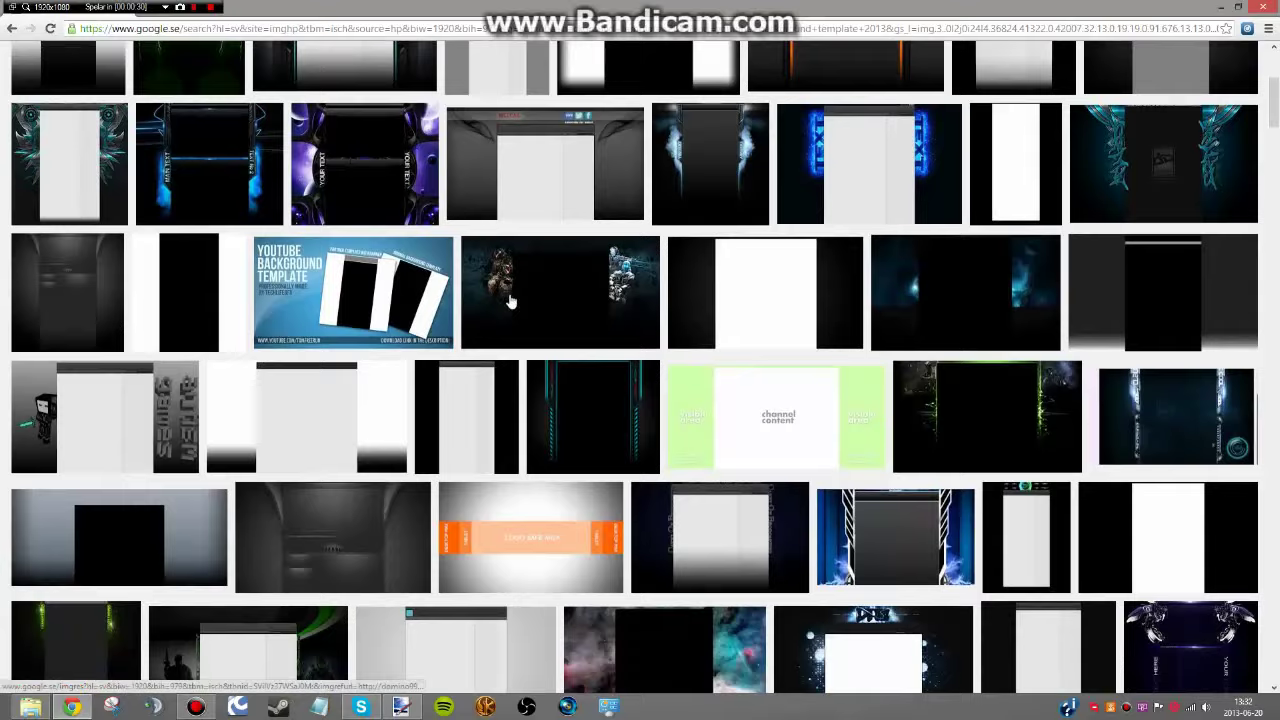
scroll(509, 300, "down", 1)
scroll(509, 300, "down", 2)
scroll(509, 300, "down", 1)
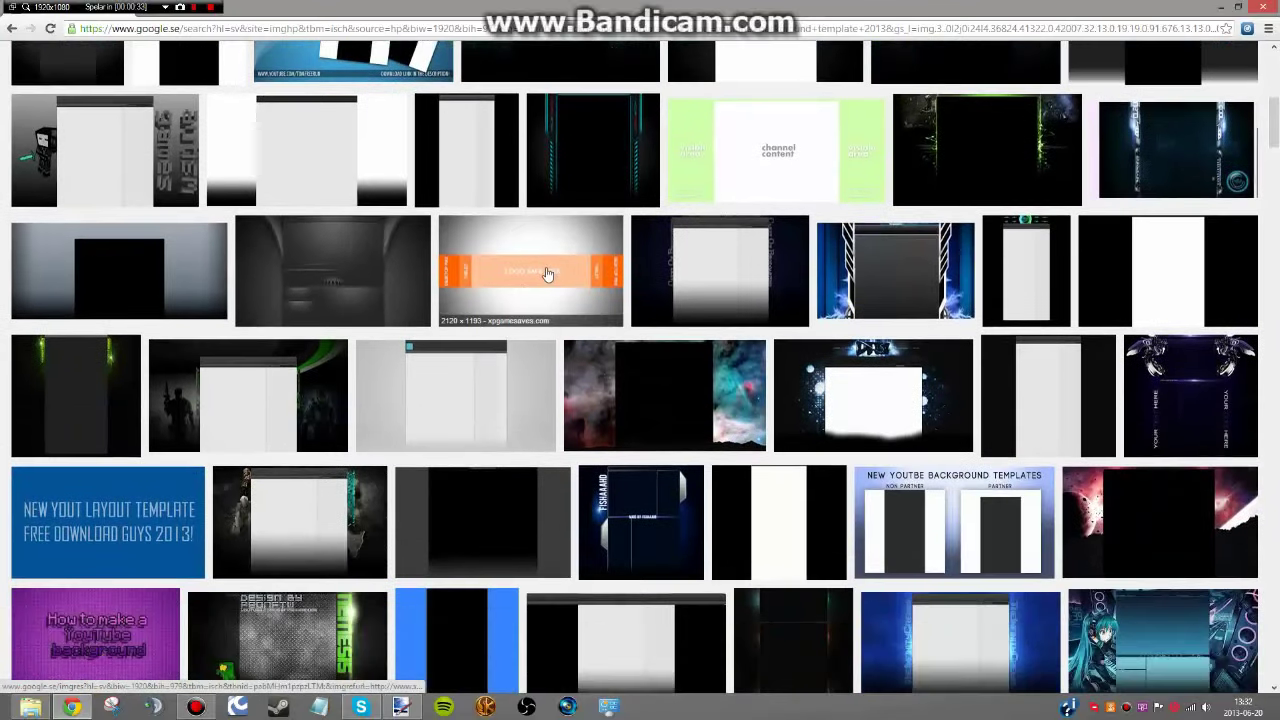
Save the orange template's full-size image to the Desktop as SSORE98.png.
left_click(547, 273)
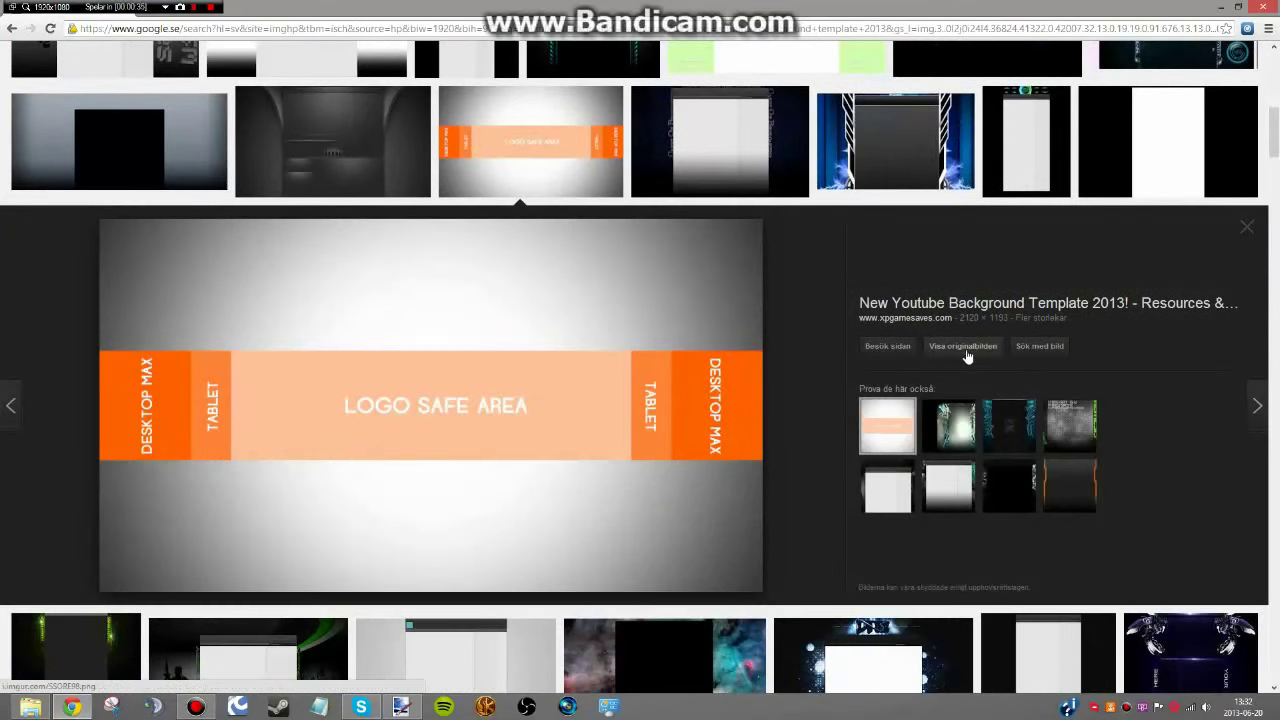
left_click(967, 350)
right_click(424, 307)
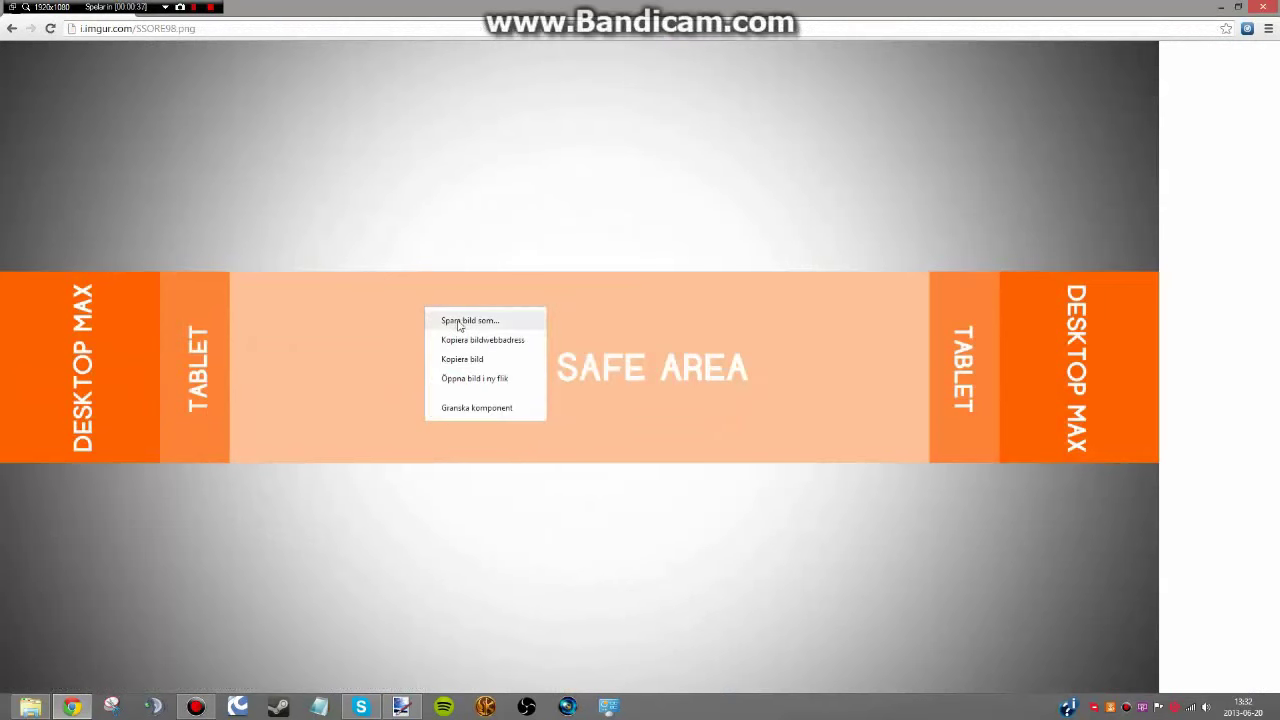
left_click(459, 322)
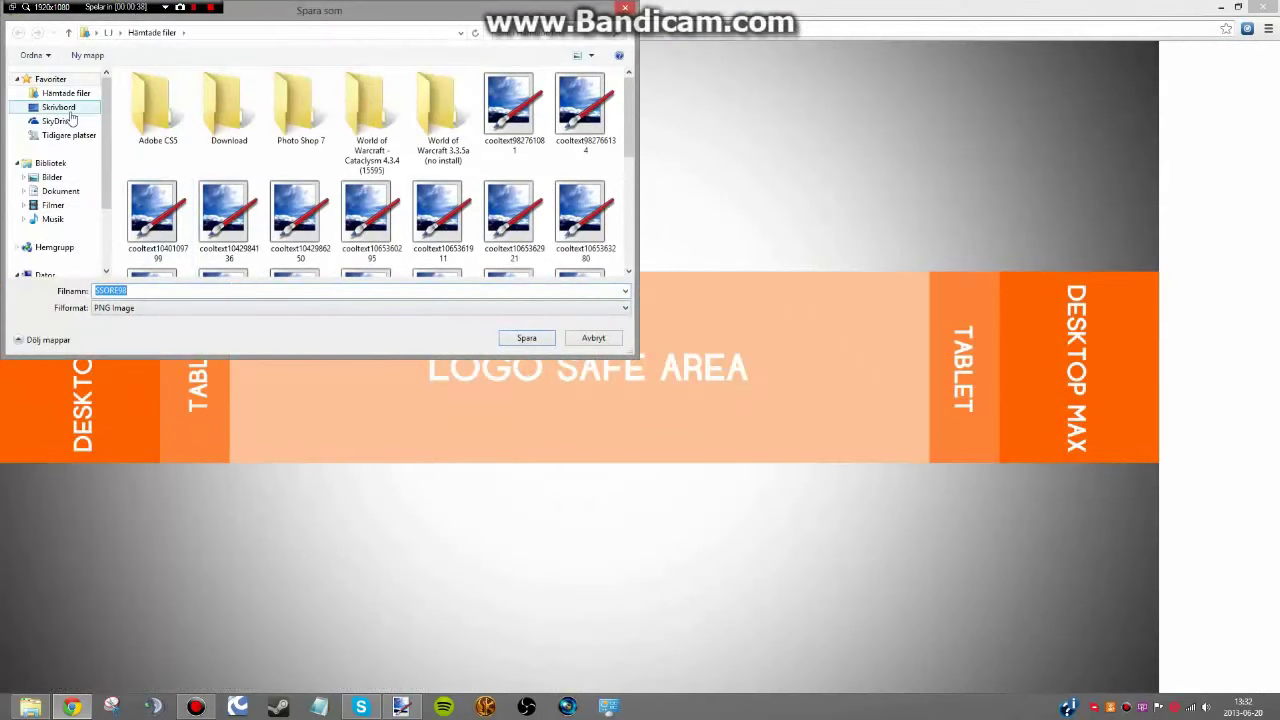
left_click(66, 108)
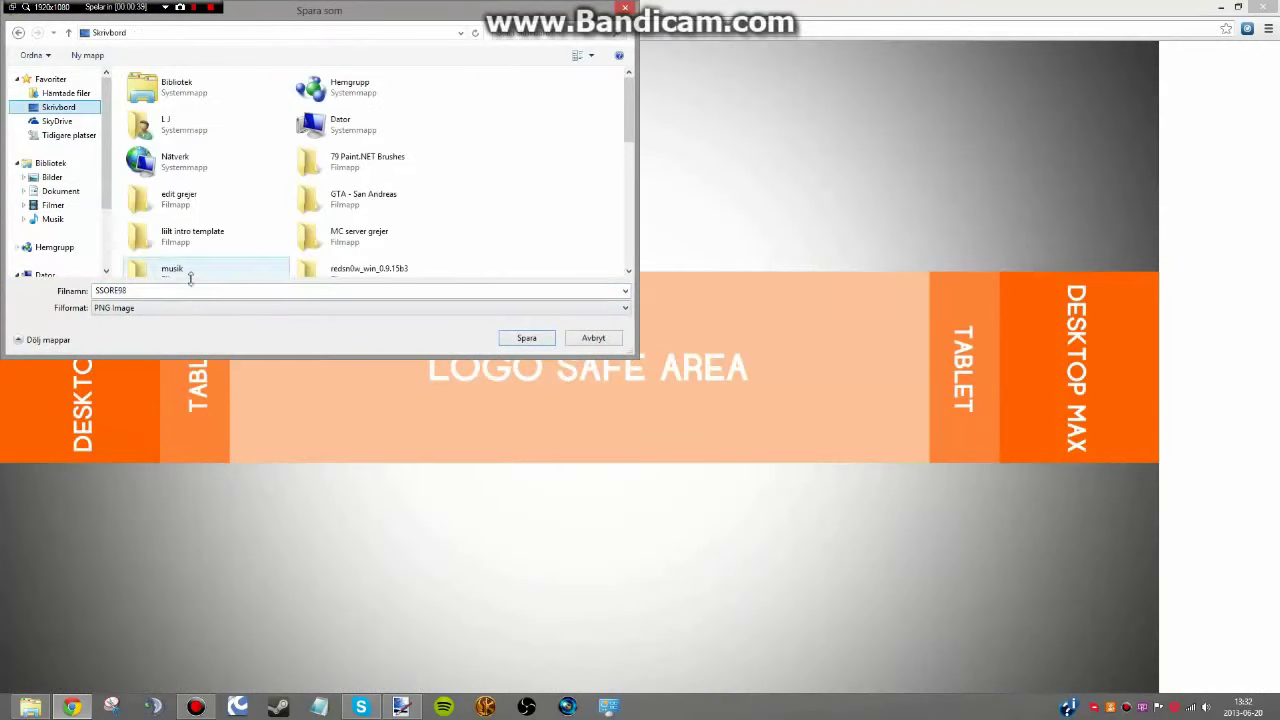
left_click(512, 340)
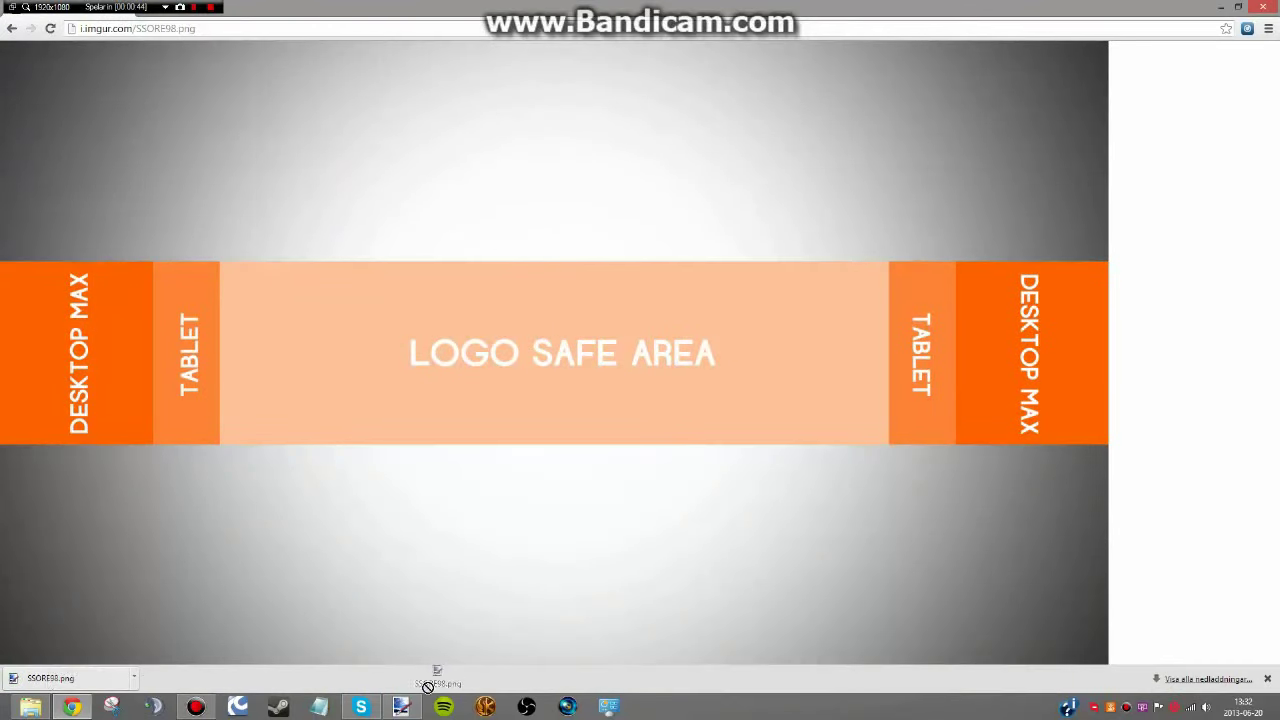
Add SSORE98.png as a new layer and stretch it over the whole 2560 × 1440 canvas.
left_click(401, 707)
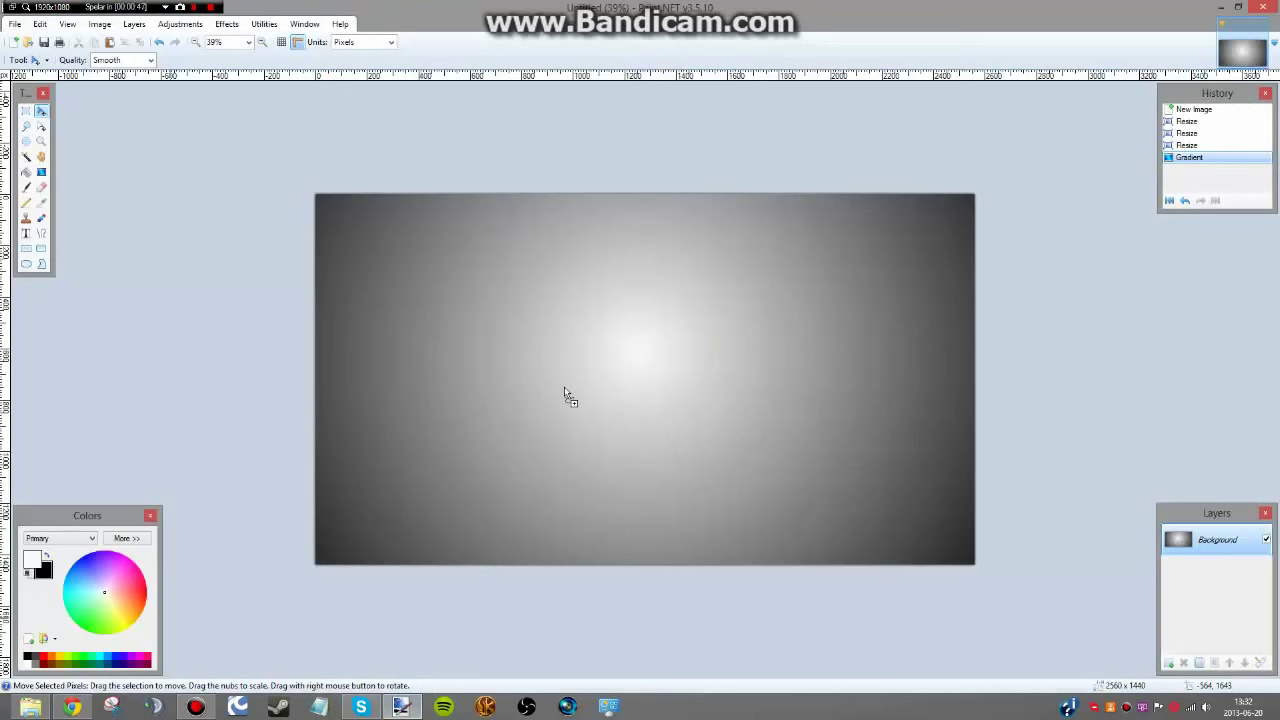
left_click_drag(566, 380, 564, 386)
left_click(590, 378)
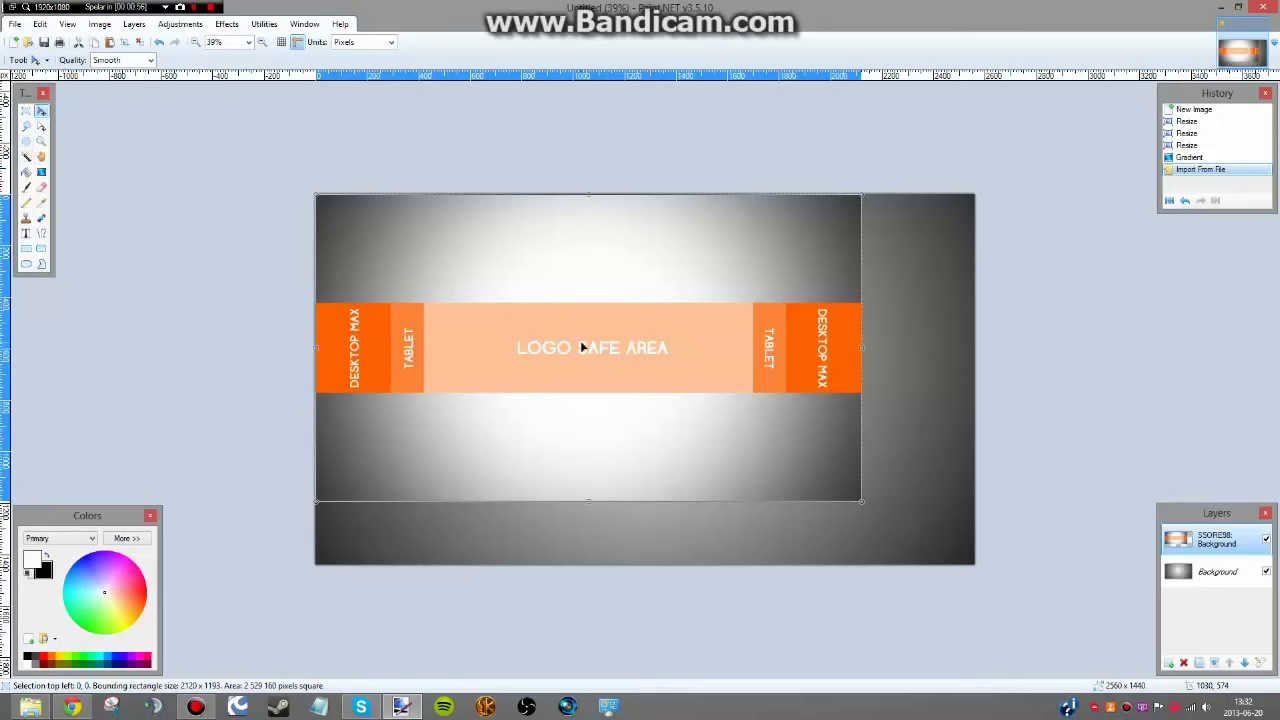
left_click_drag(863, 503, 977, 567)
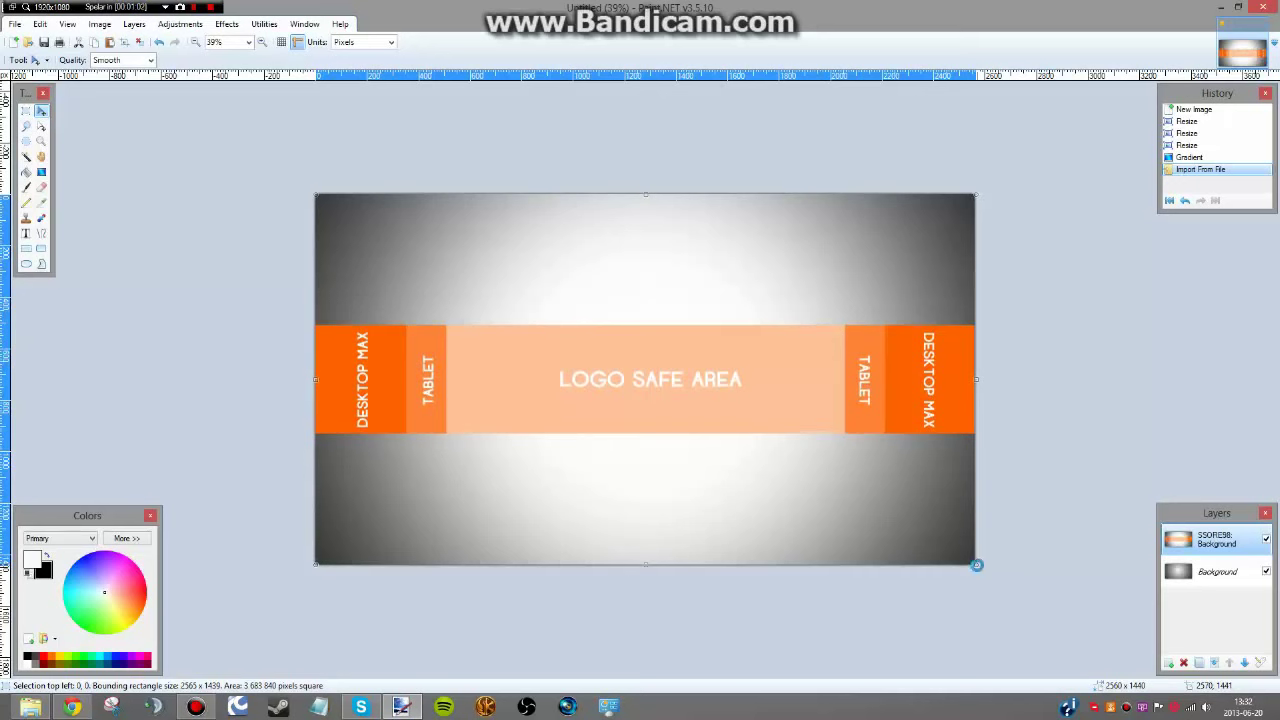
left_click_drag(977, 565, 977, 566)
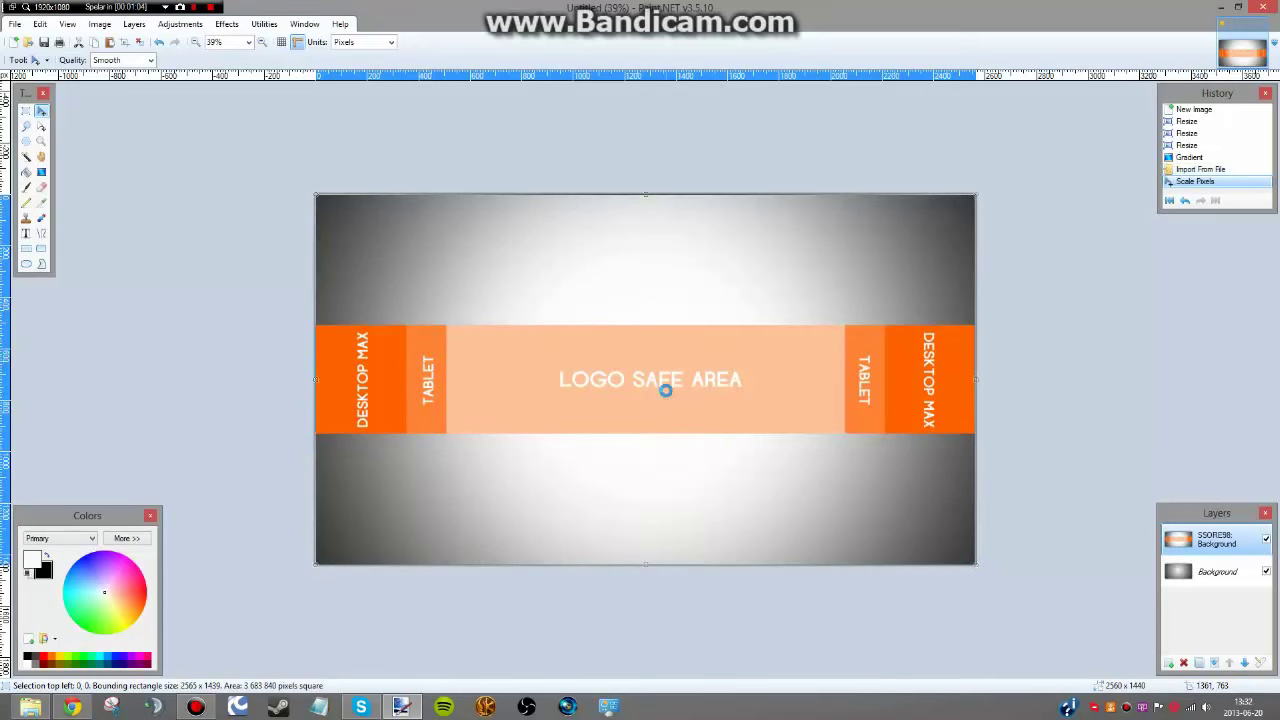
key("ctrl+d")
Rectangle-select the orange logo band, deselect it, and delete the template layer.
left_click(26, 112)
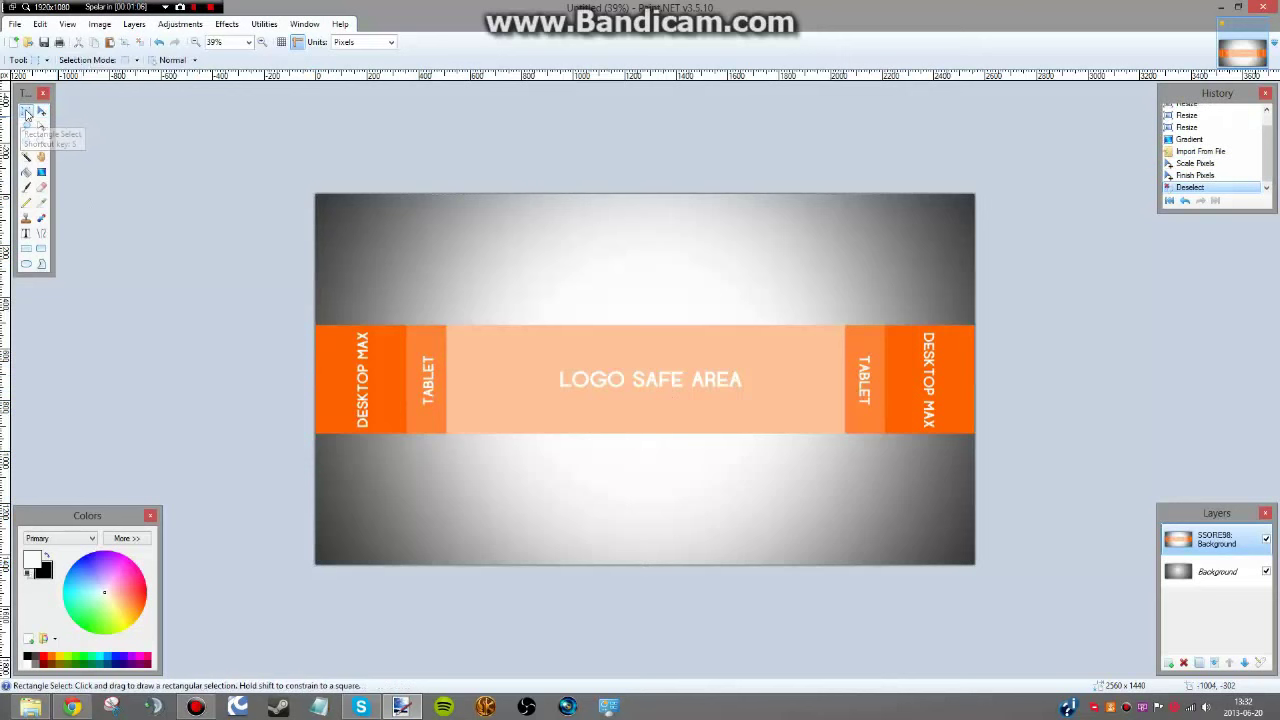
scroll(626, 365, "up", 4)
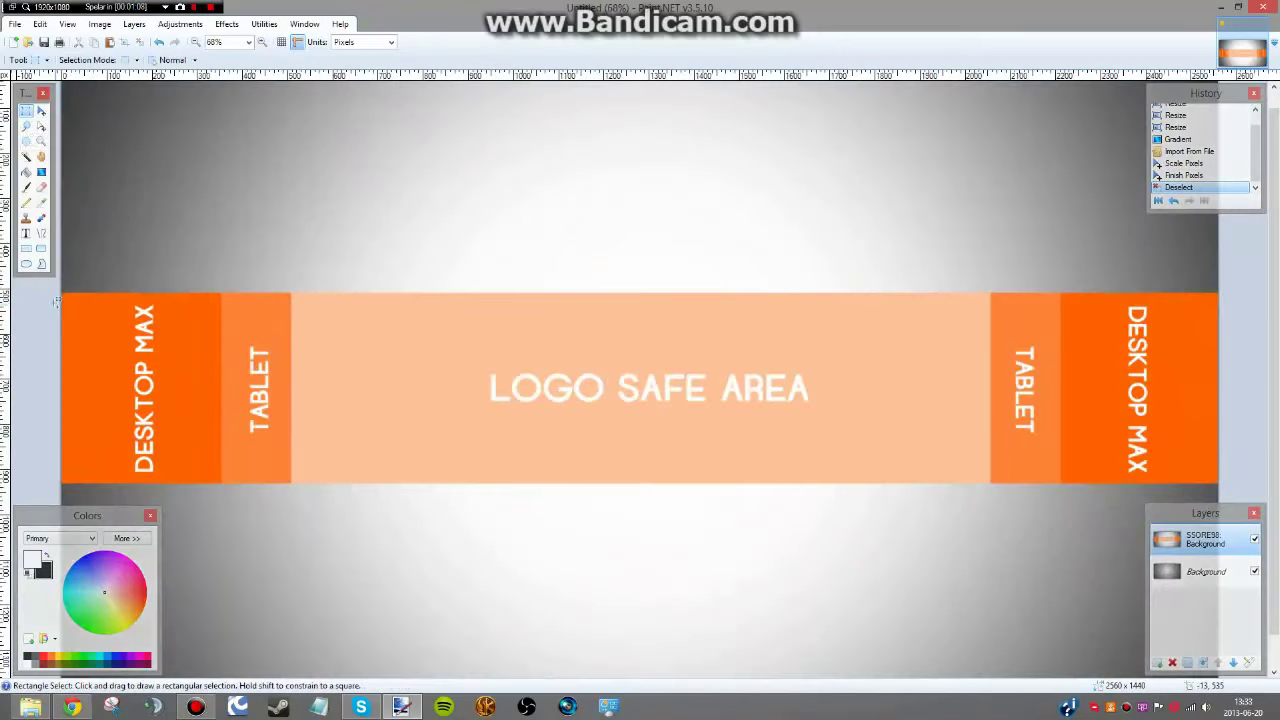
scroll(500, 450, "up", 1)
scroll(554, 616, "up", 3)
left_click_drag(565, 679, 343, 686)
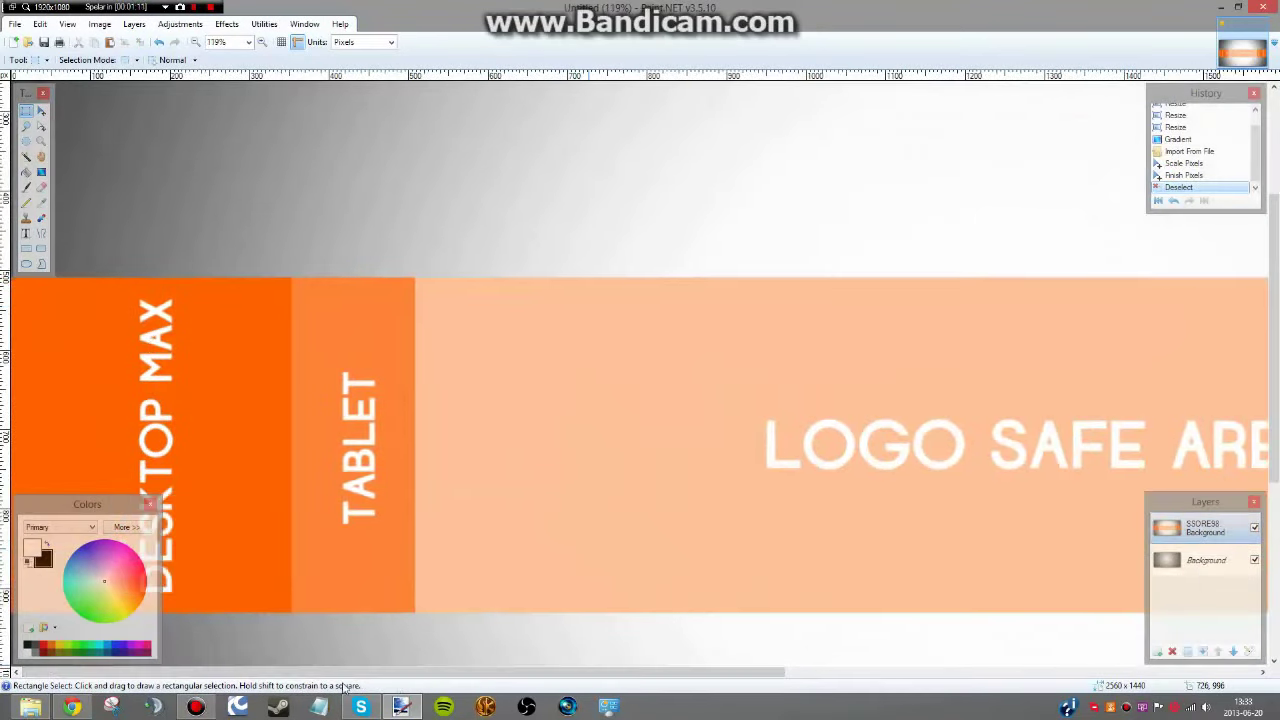
scroll(279, 455, "down", 1)
scroll(279, 455, "down", 3)
scroll(205, 437, "down", 1)
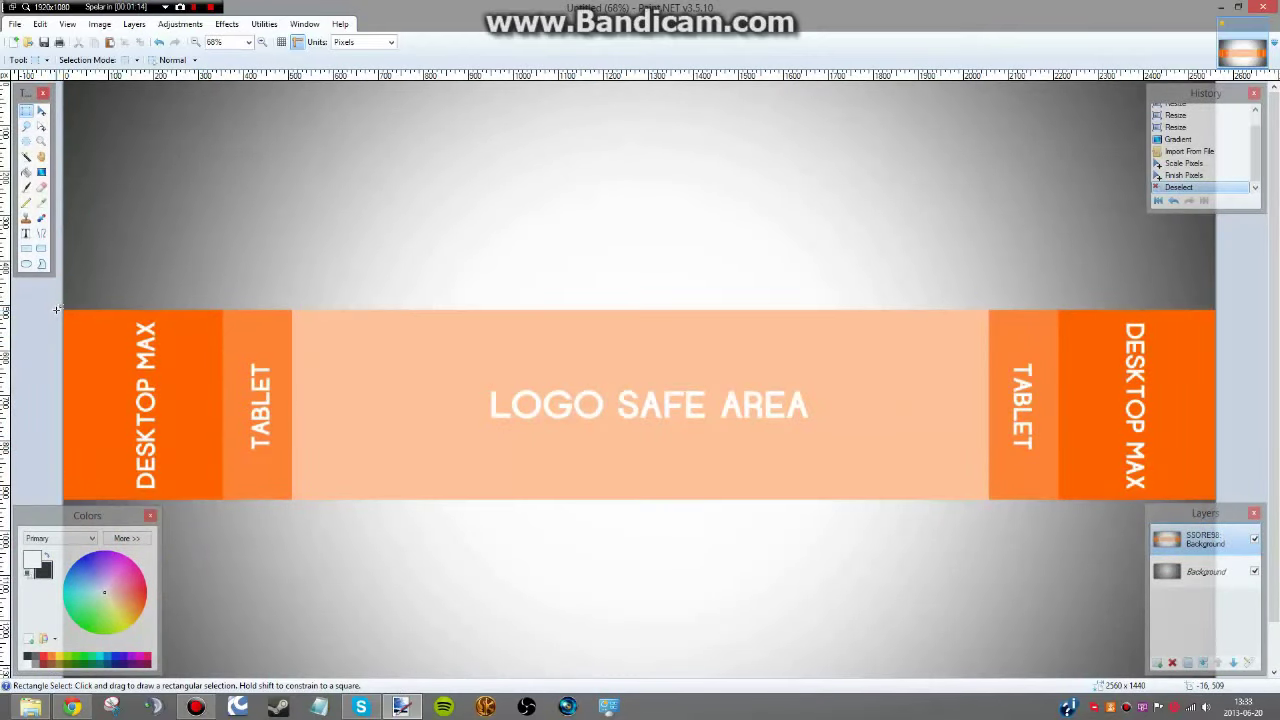
mouse_move(59, 309)
left_mouse_down()
mouse_move(1277, 542)
mouse_move(1269, 499)
left_mouse_up()
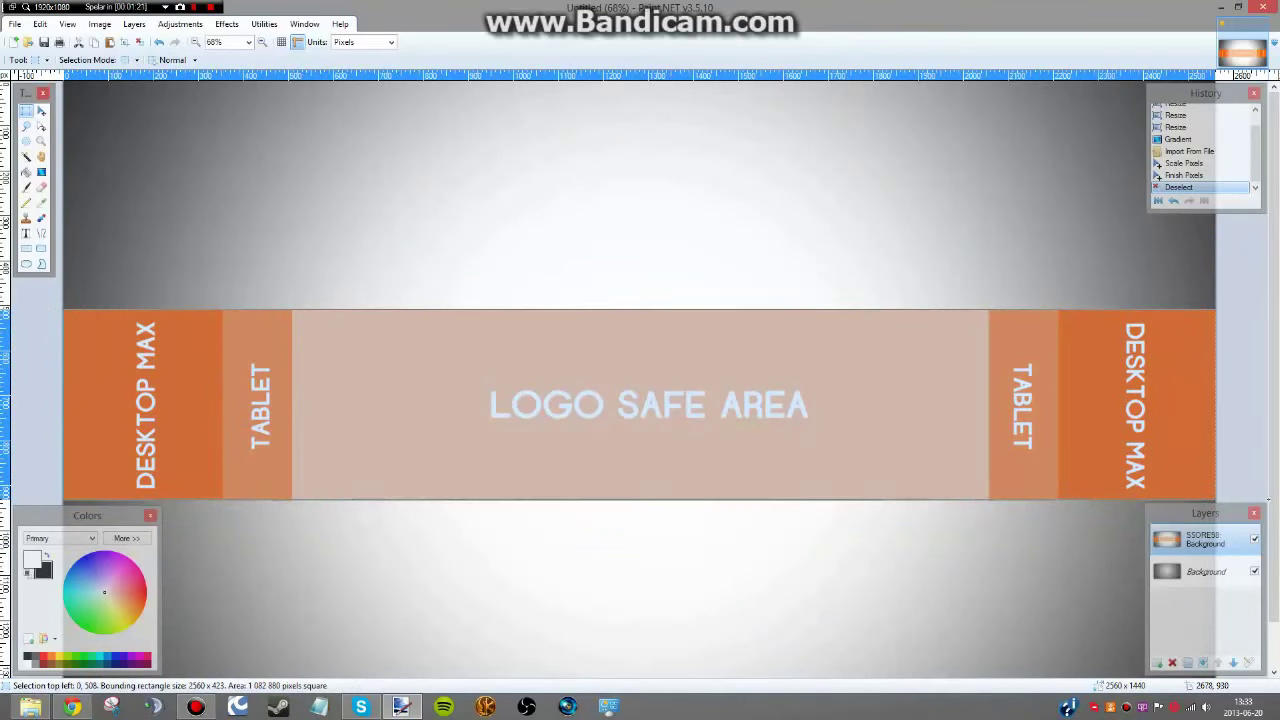
scroll(857, 487, "down", 2)
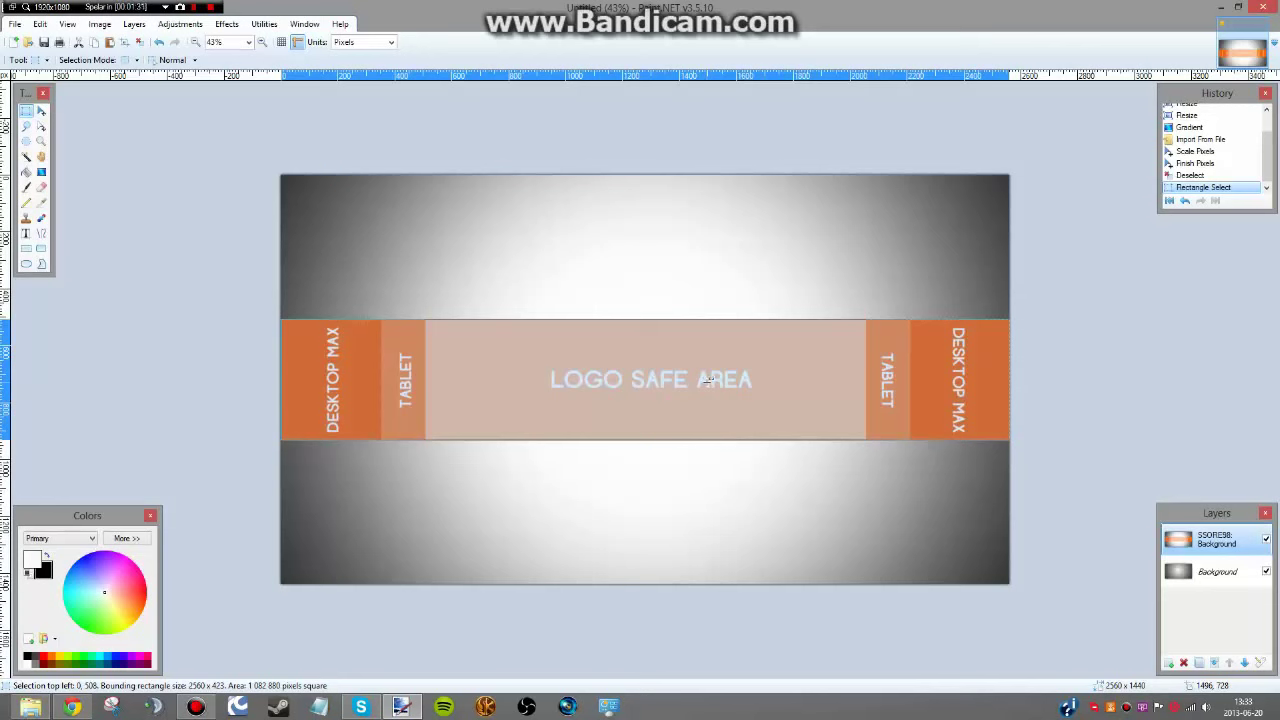
key("ctrl+d")
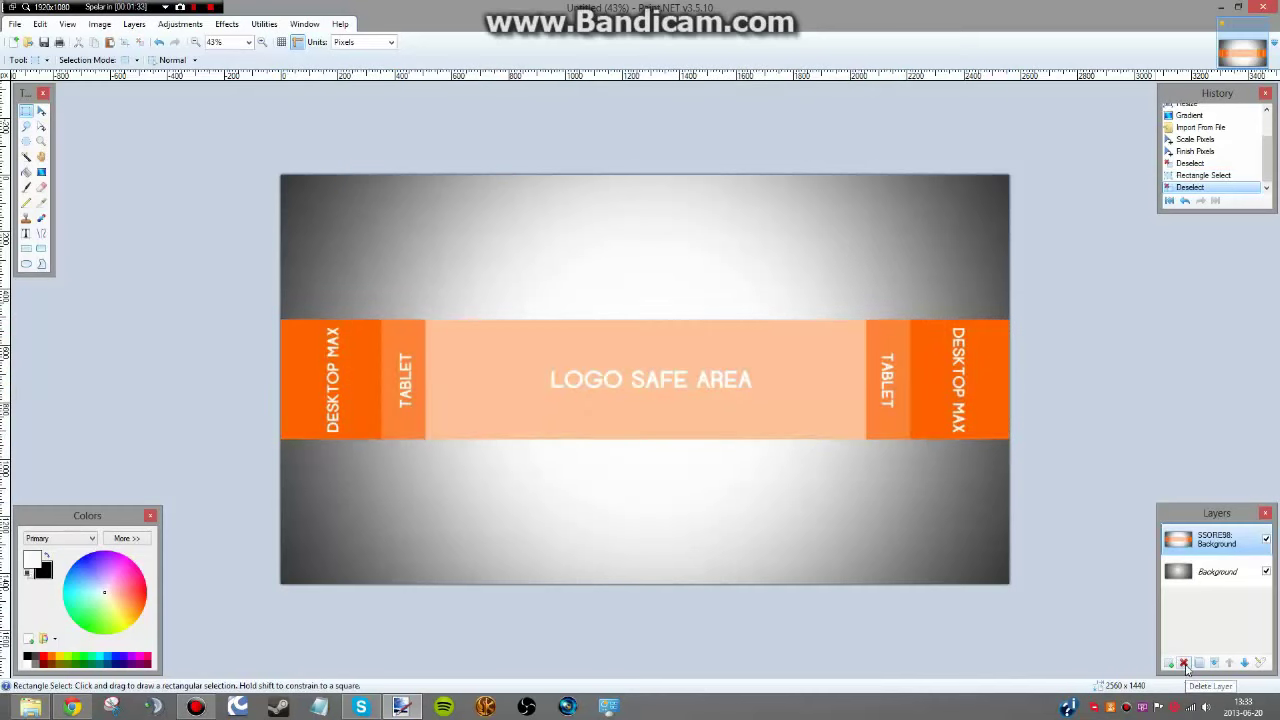
left_click(1184, 663)
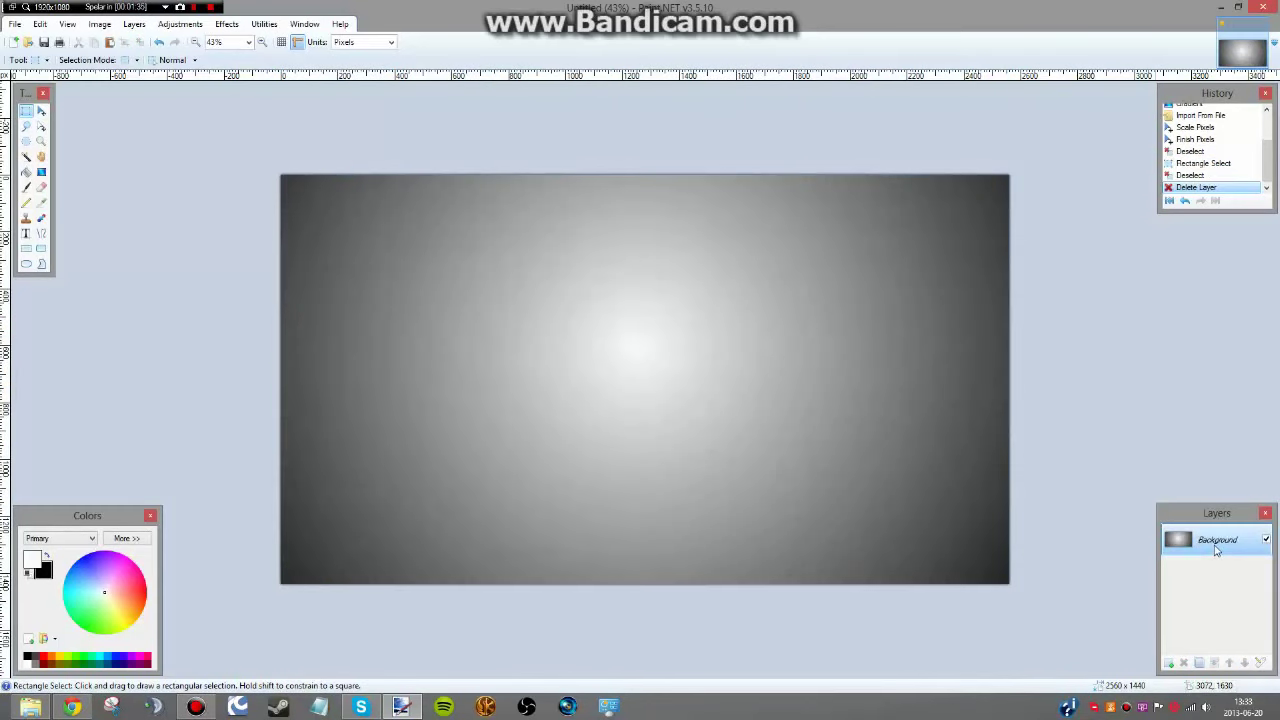
Undo the first paste and put the logo-safe band onto a new Layer 2 instead.
key("ctrl+v")
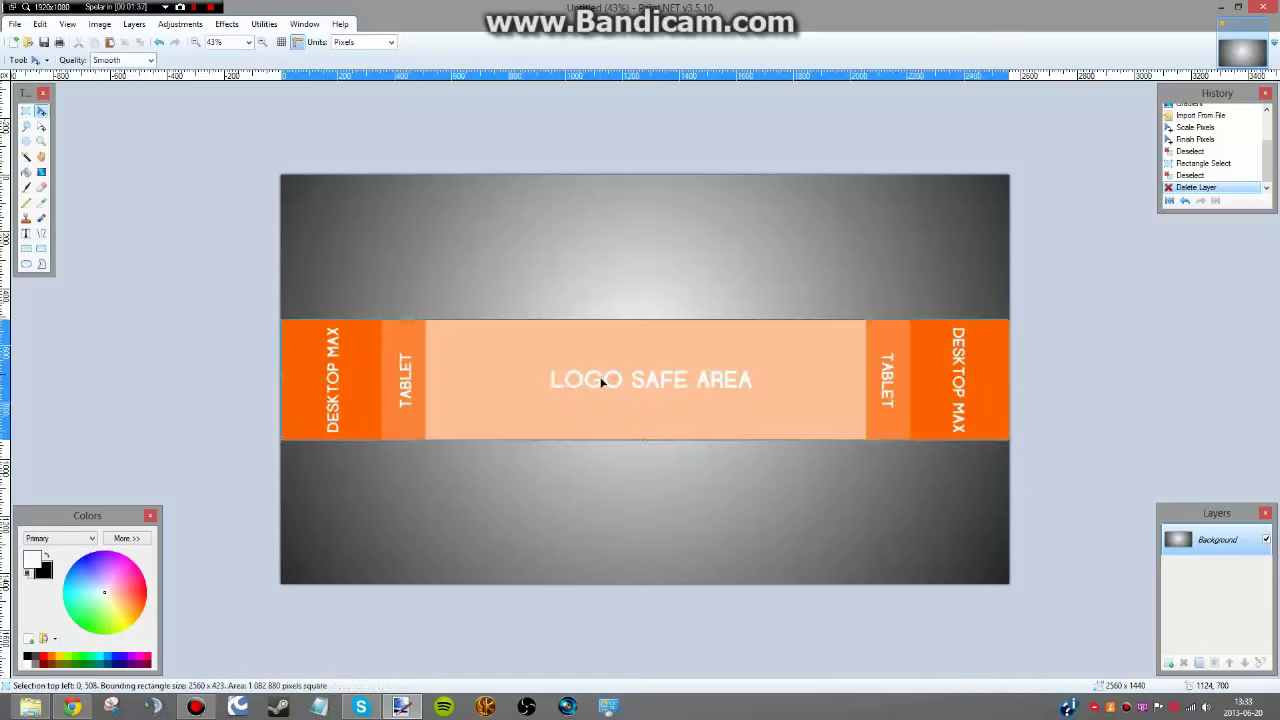
key("ctrl+d")
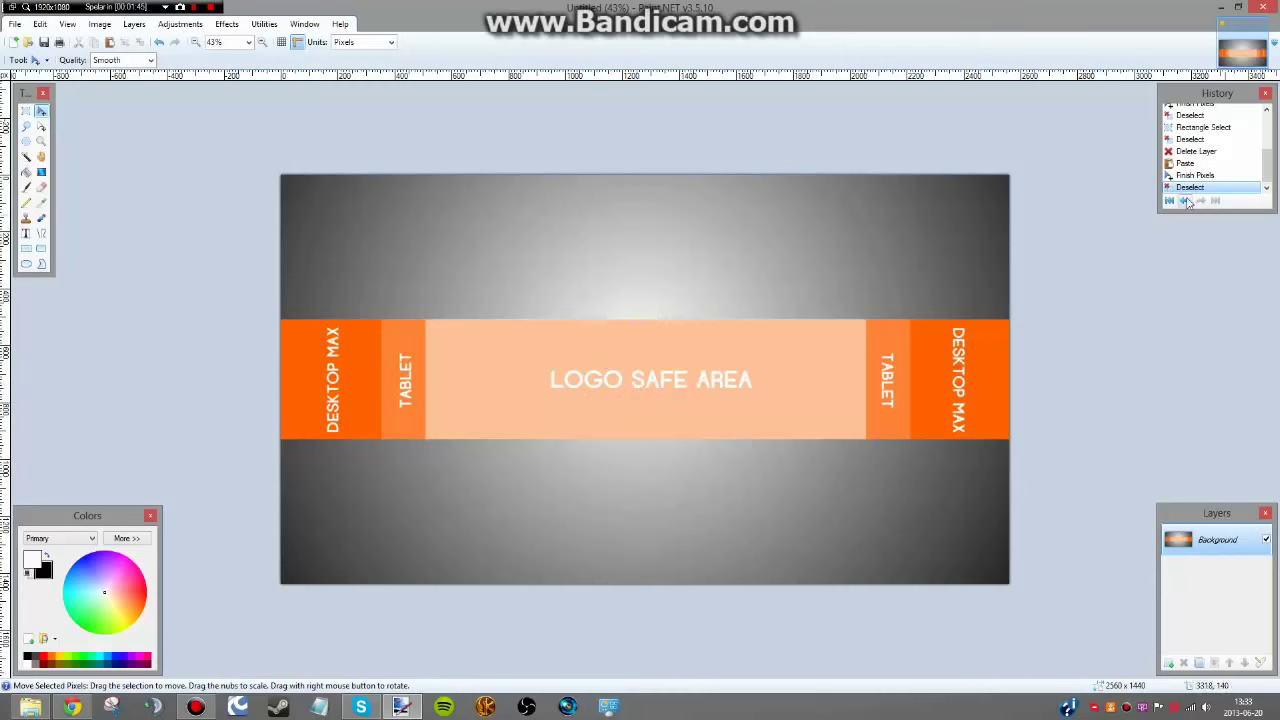
left_click(1185, 151)
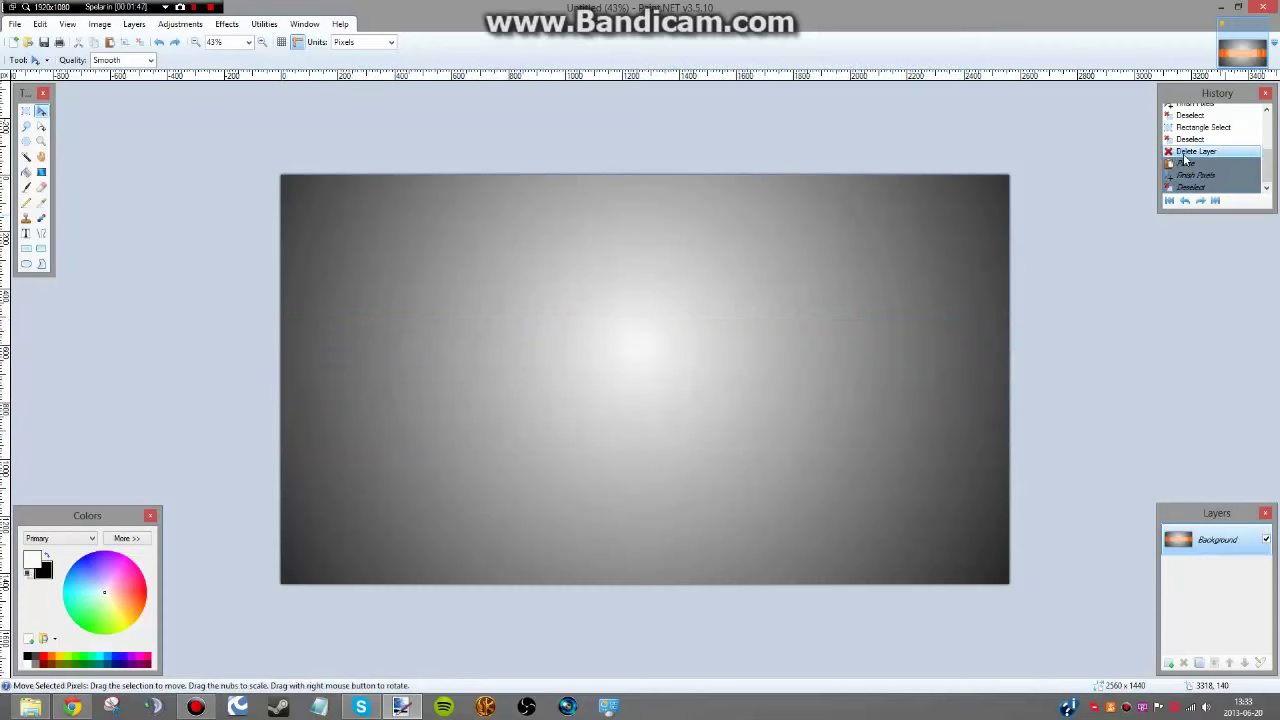
left_click(1169, 663)
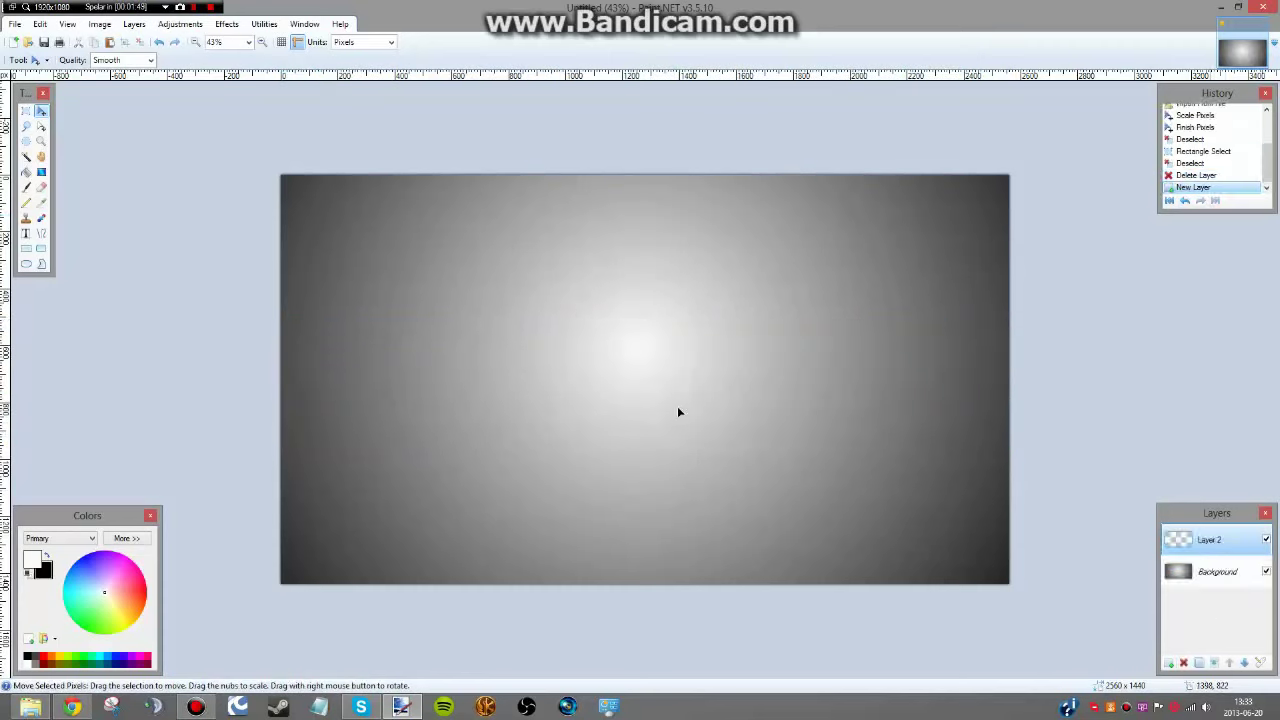
key("ctrl+v")
key("ctrl+d")
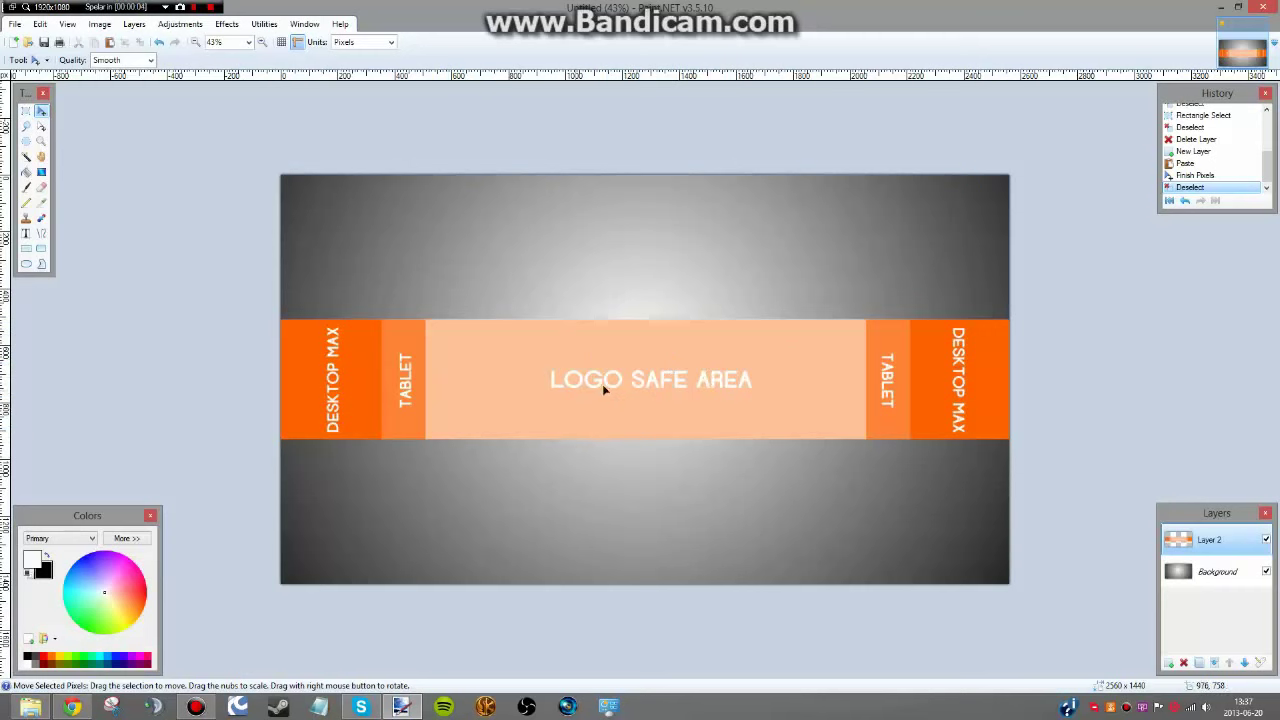
Go to google.se in Chrome and switch to Google image search.
left_click(72, 707)
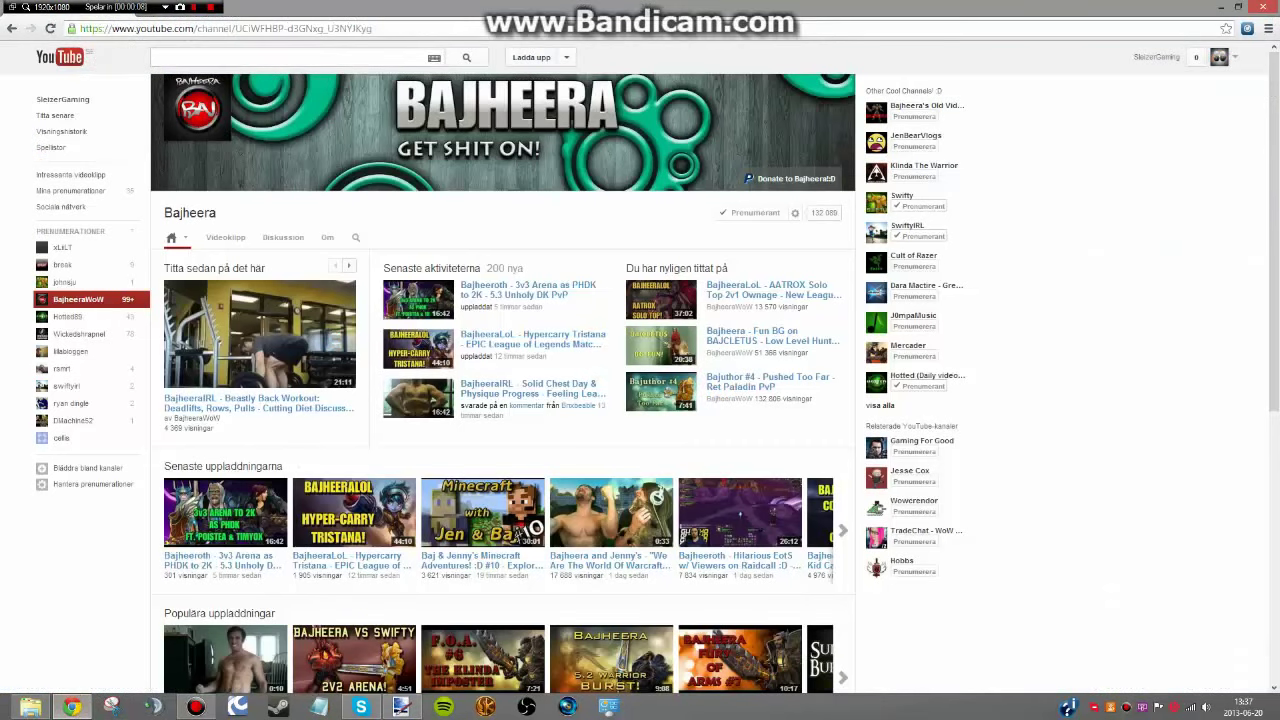
left_click(183, 30)
type("google.se")
key("Return")
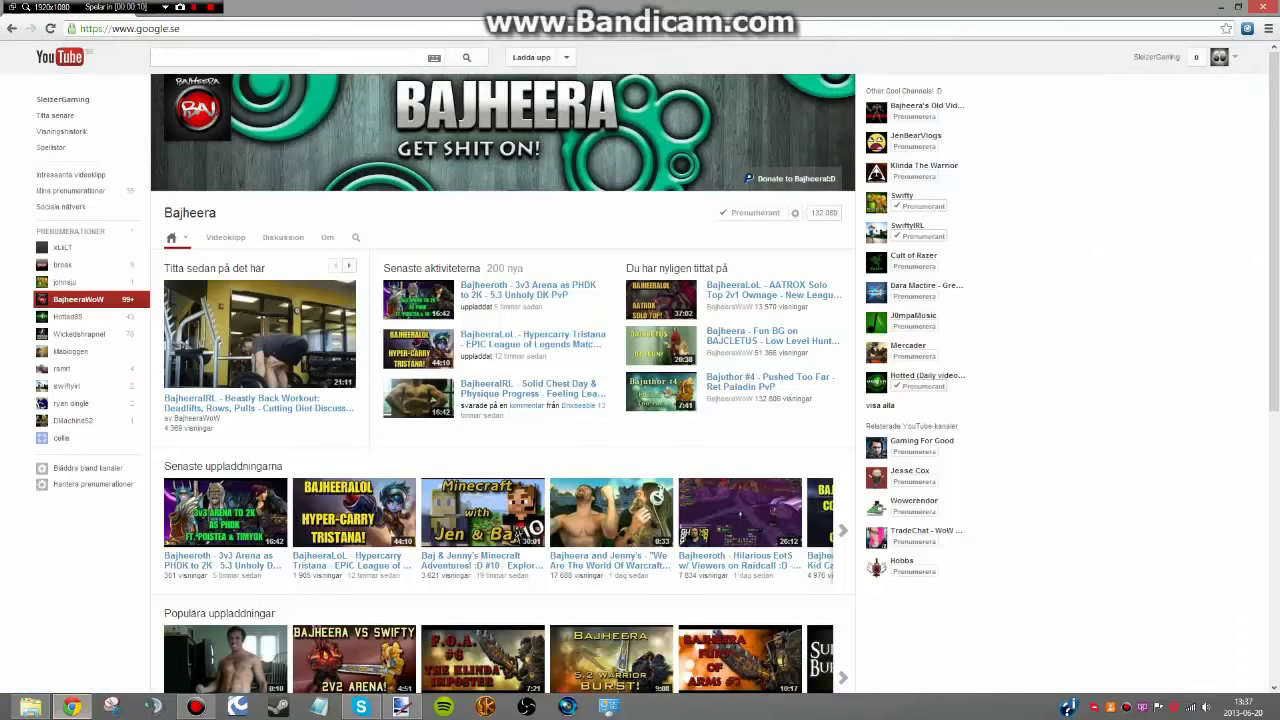
left_click(102, 50)
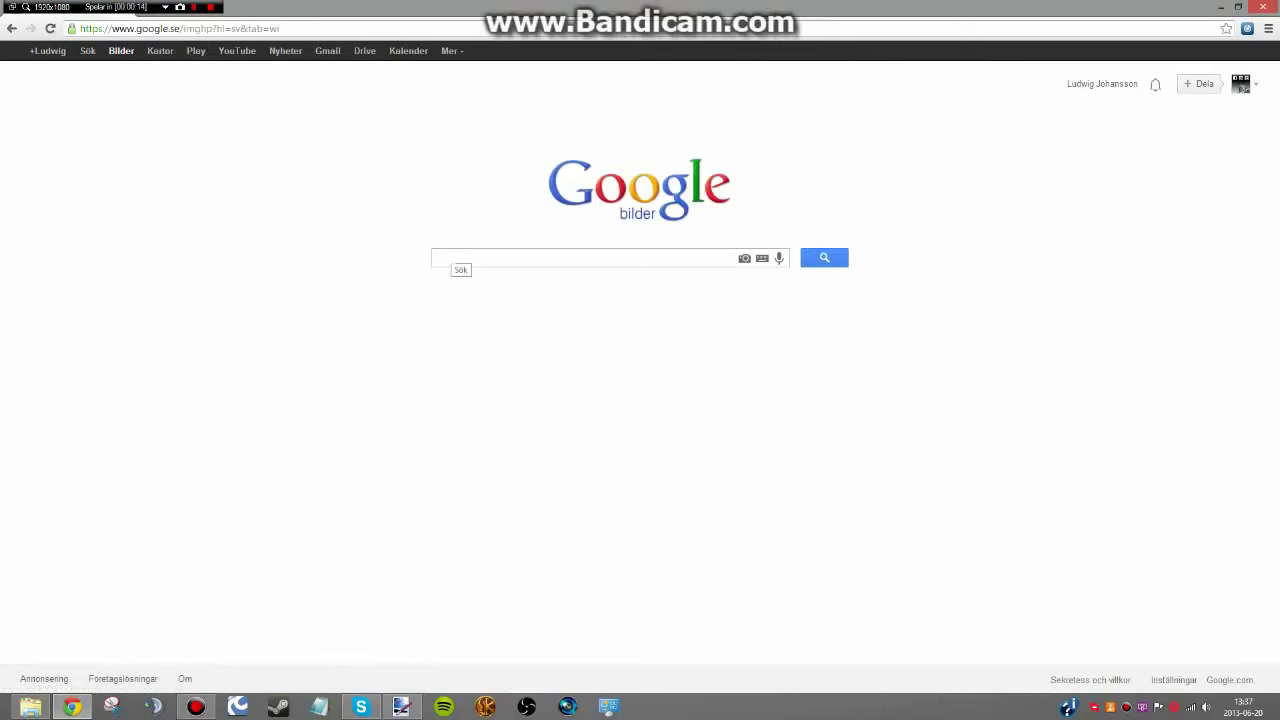
Search for cooltext.com and open the Cool Text site from the web results.
key("ctrl+l")
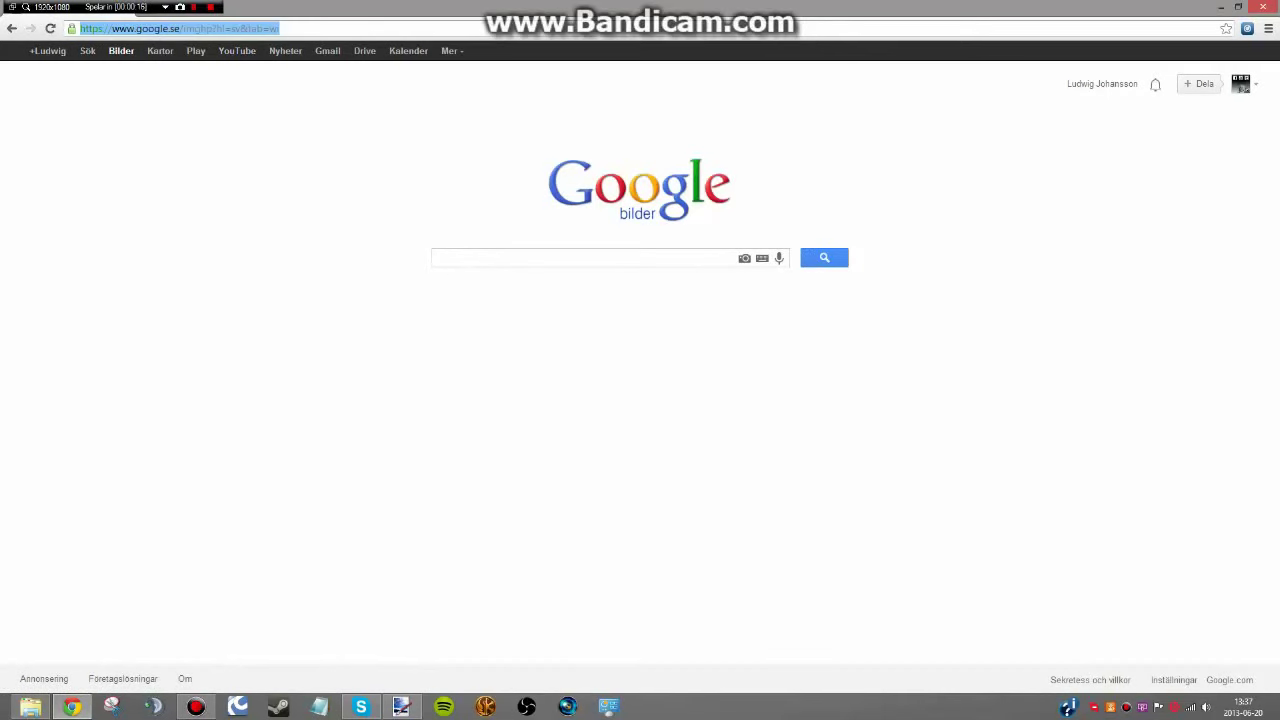
left_click(446, 256)
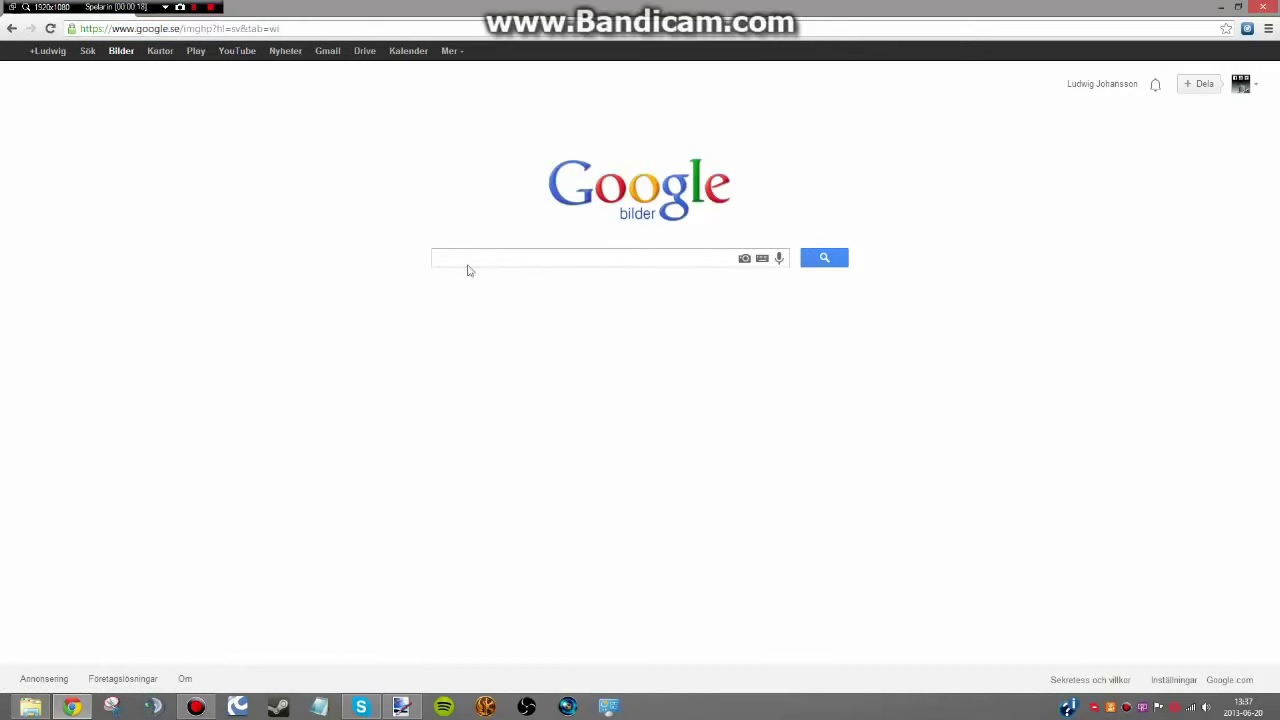
type("cool")
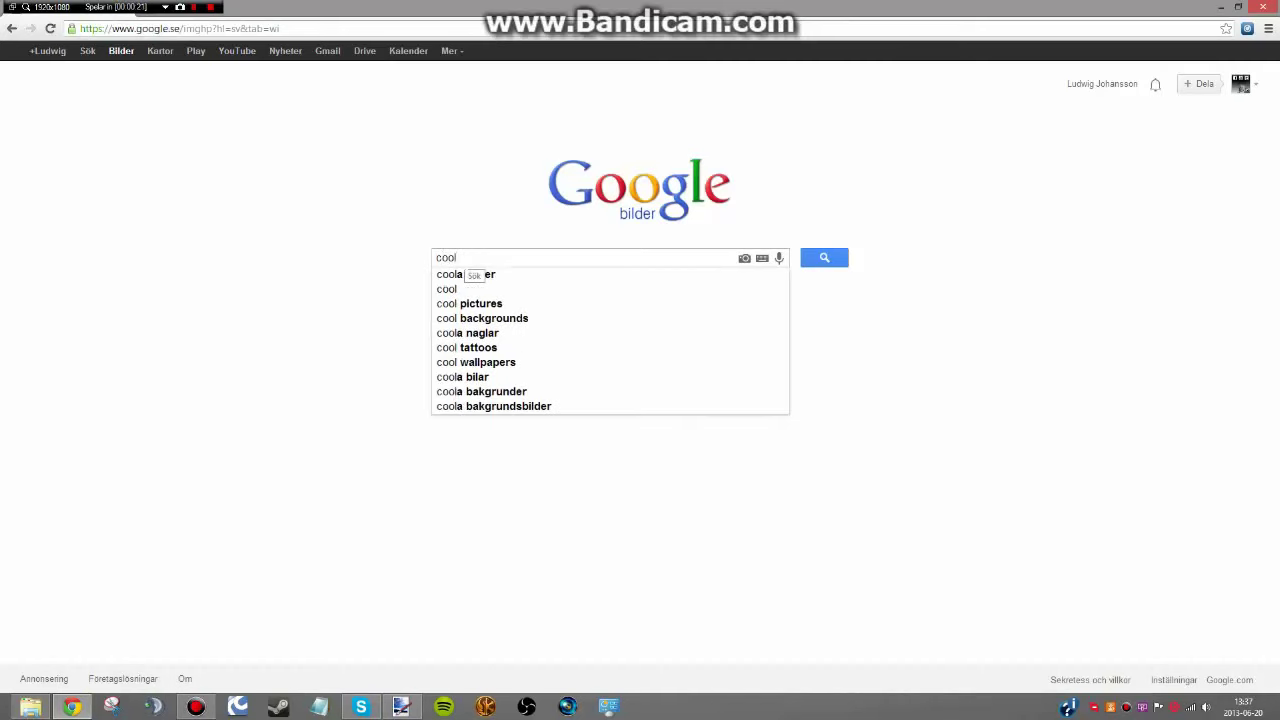
type("text.com")
key("Return")
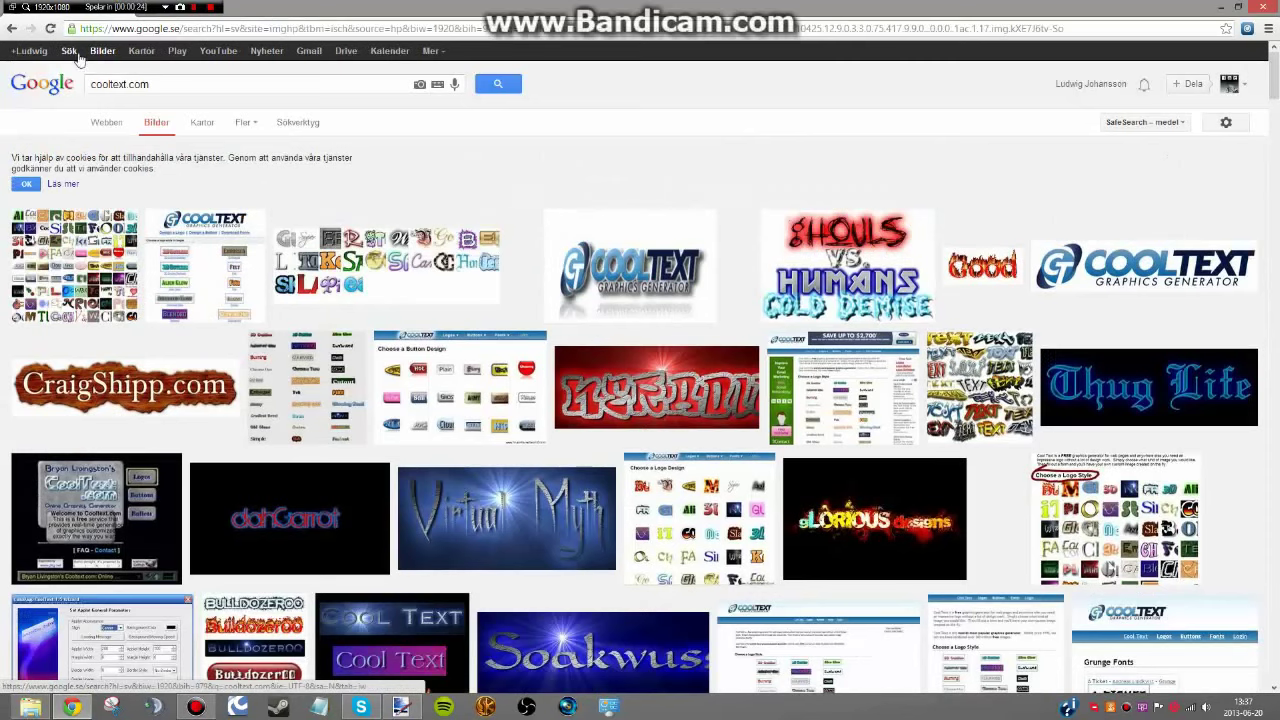
left_click(69, 51)
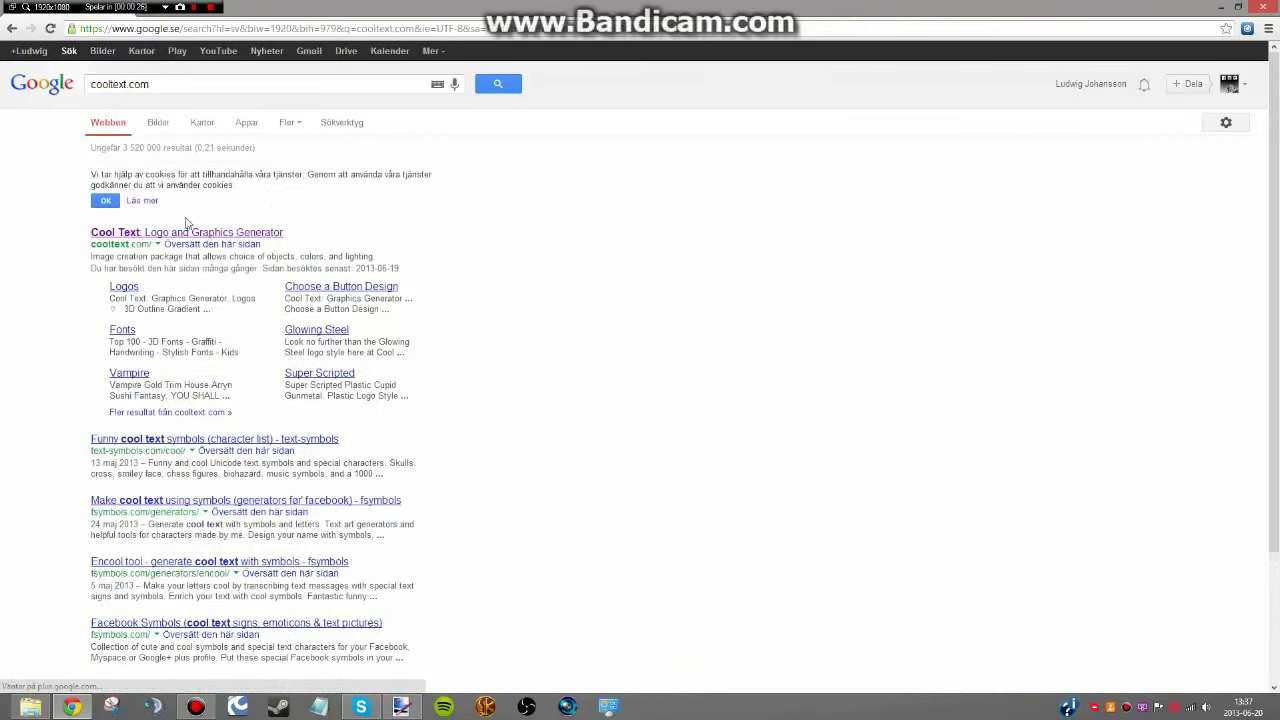
left_click(198, 236)
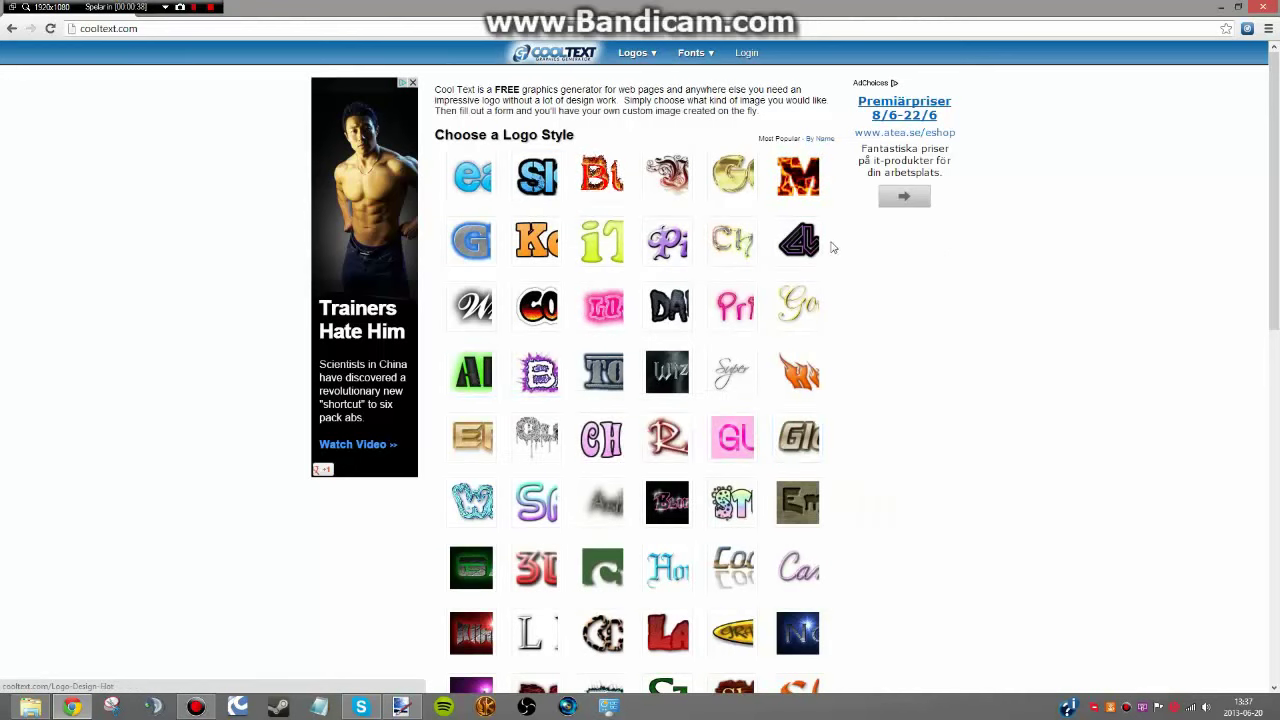
Choose the Club logo style with text 'SleizerGaming' at size 110.
left_click(800, 243)
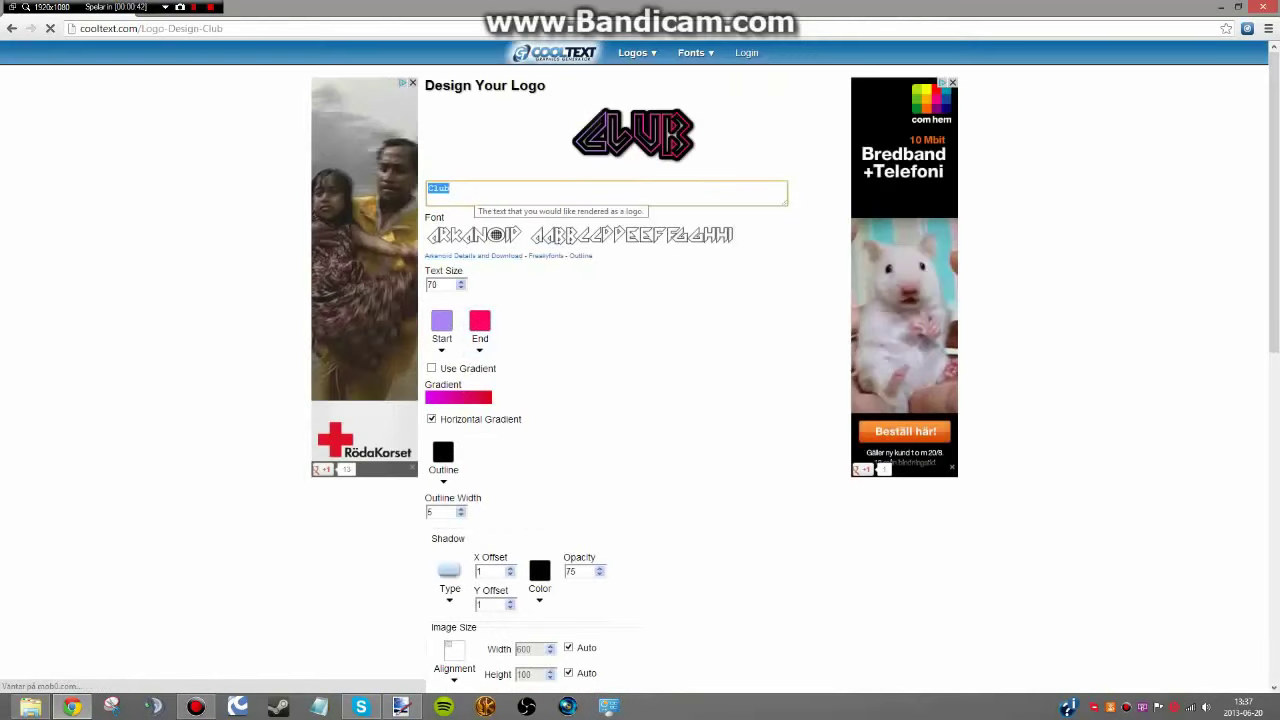
type("SleizerG")
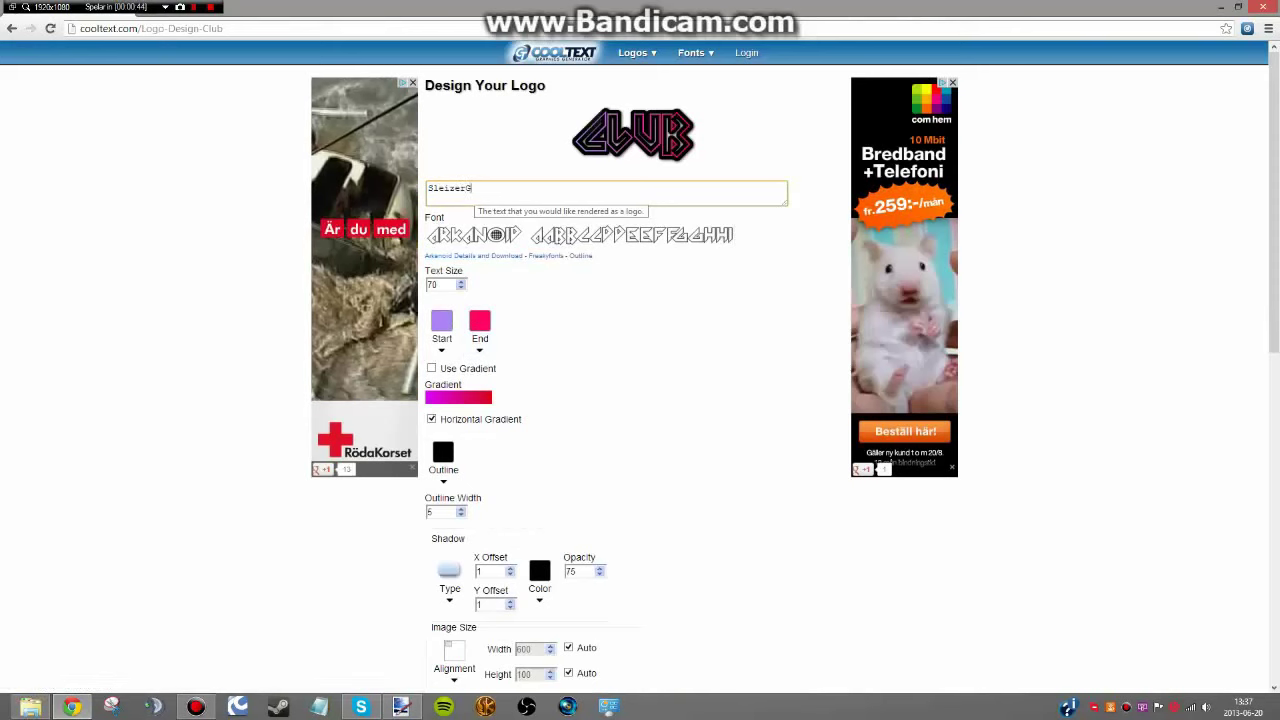
type("aming")
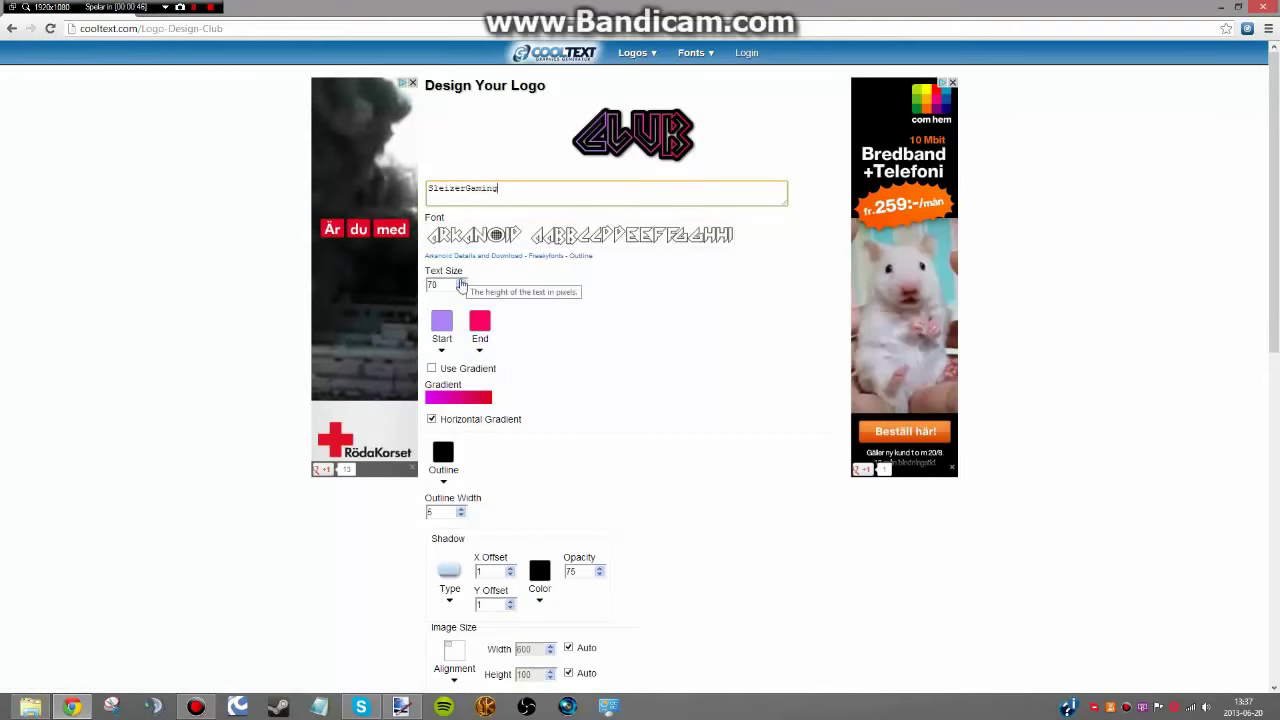
left_click(462, 284)
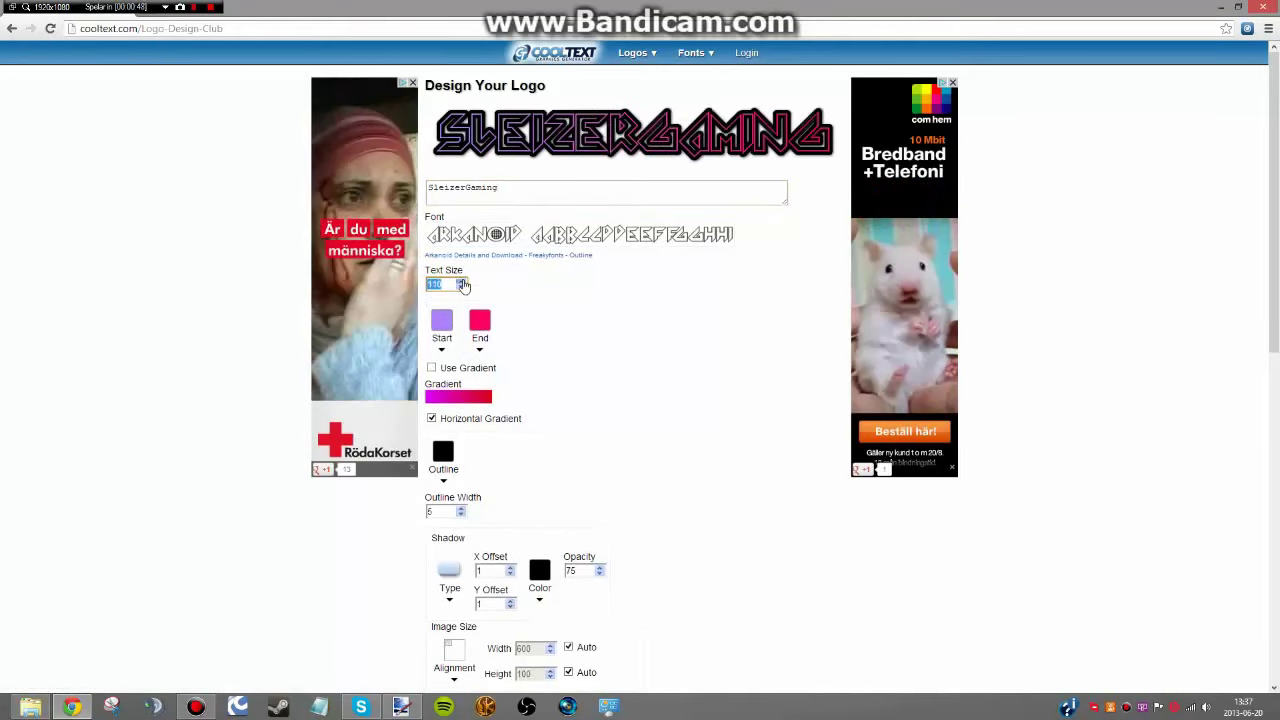
Change the logo's start colour from purple to bright yellow.
left_click(442, 320)
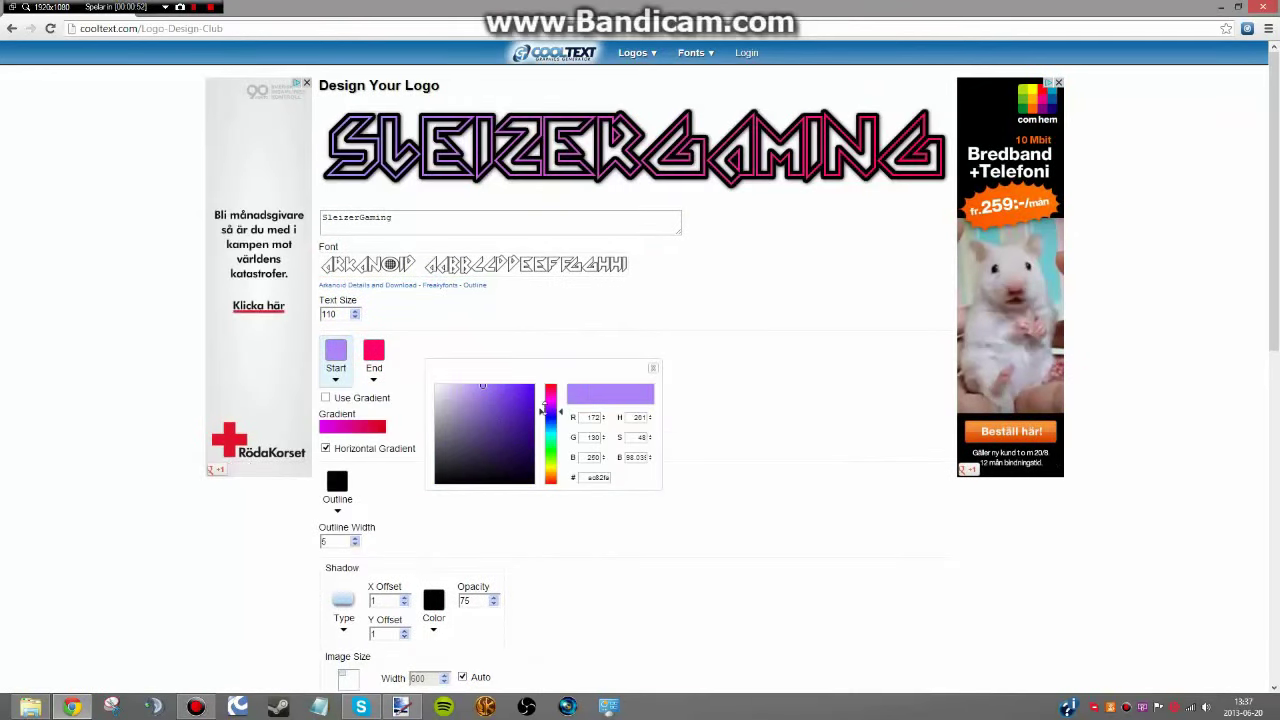
left_click(549, 466)
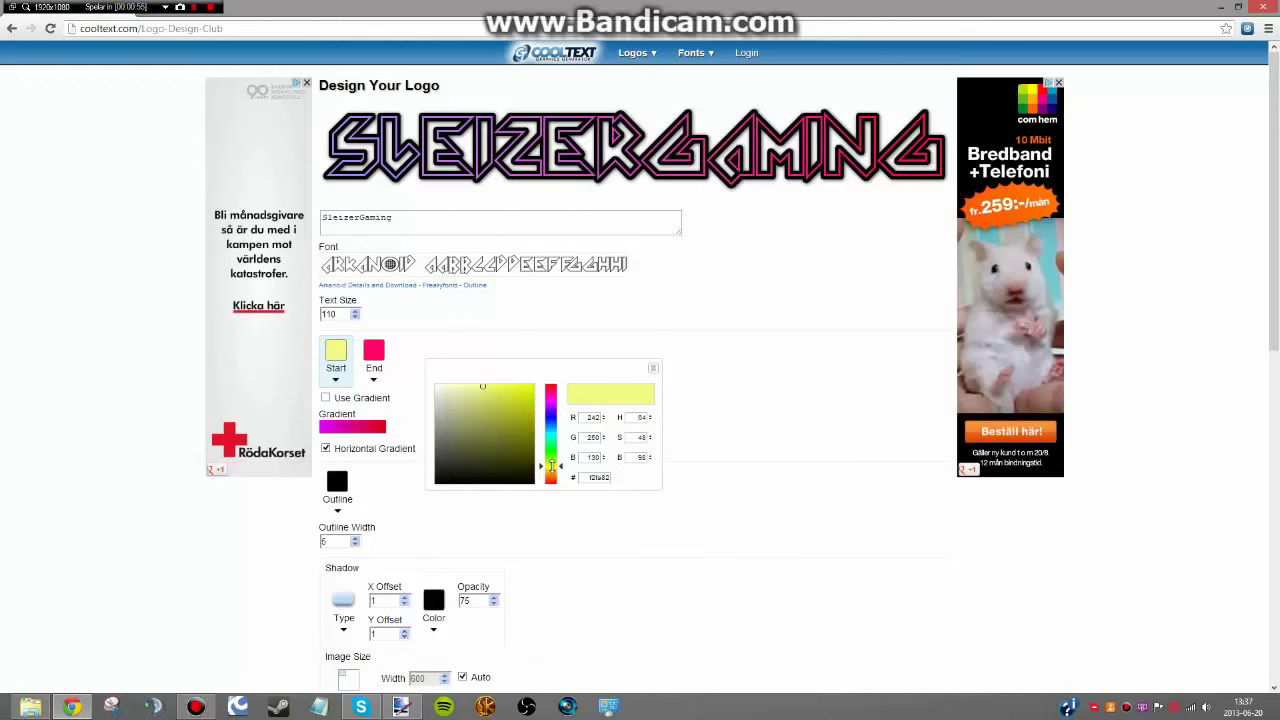
left_click(550, 469)
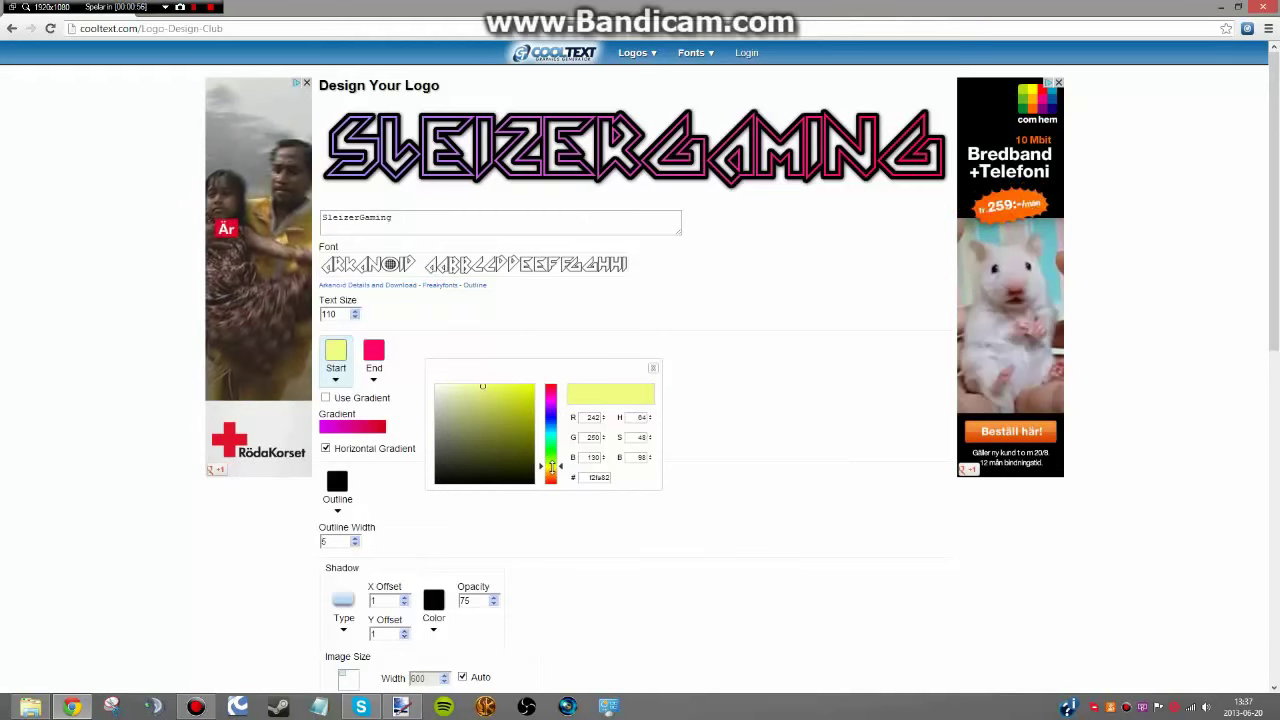
left_click(550, 467)
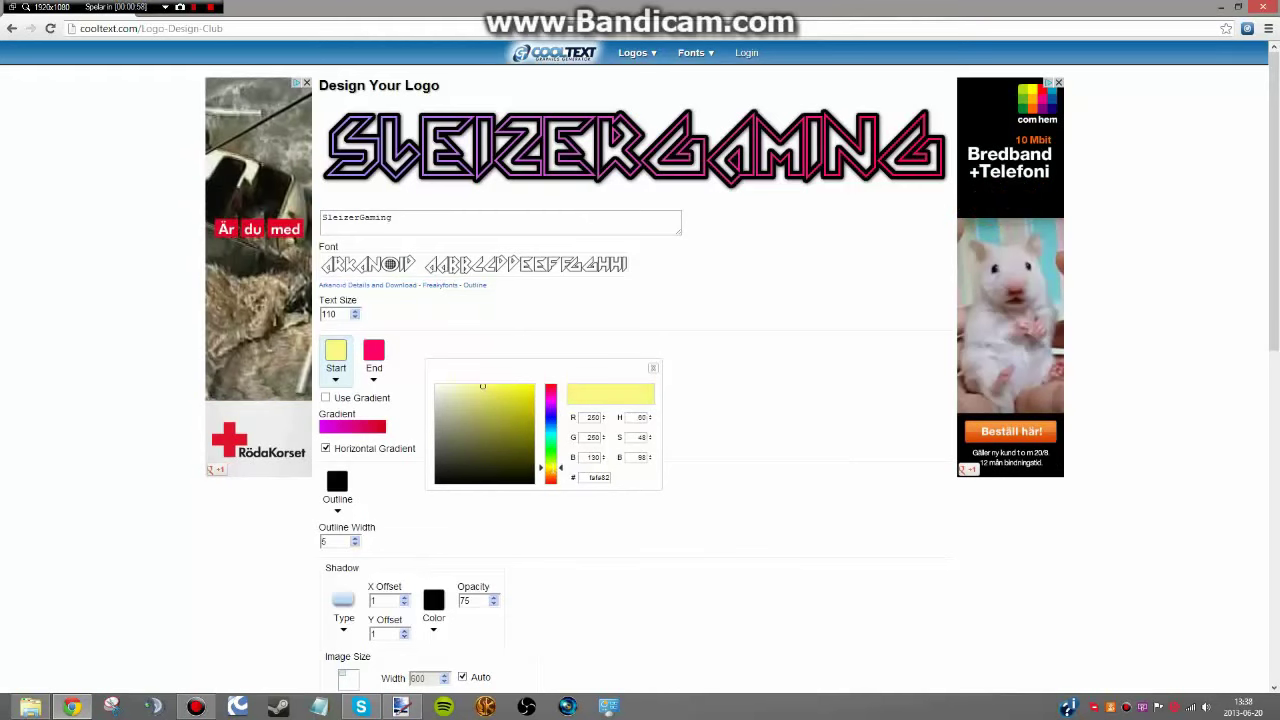
left_click_drag(502, 405, 533, 385)
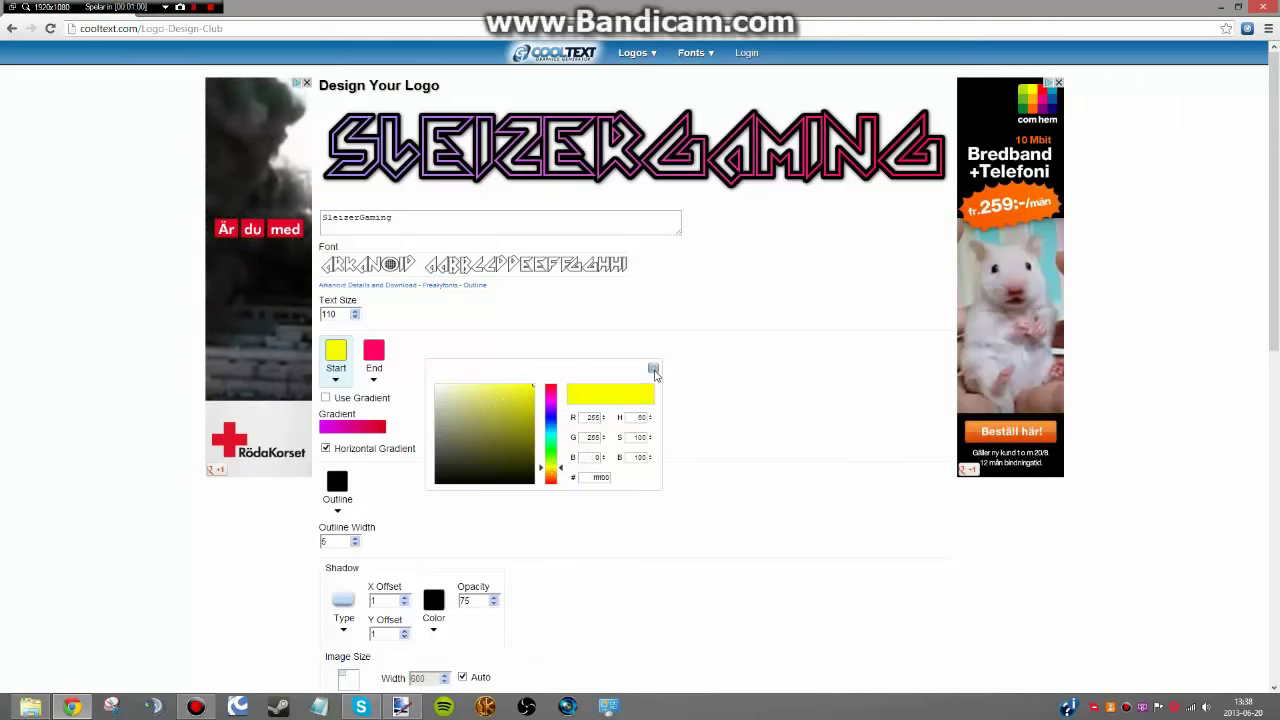
left_click(652, 368)
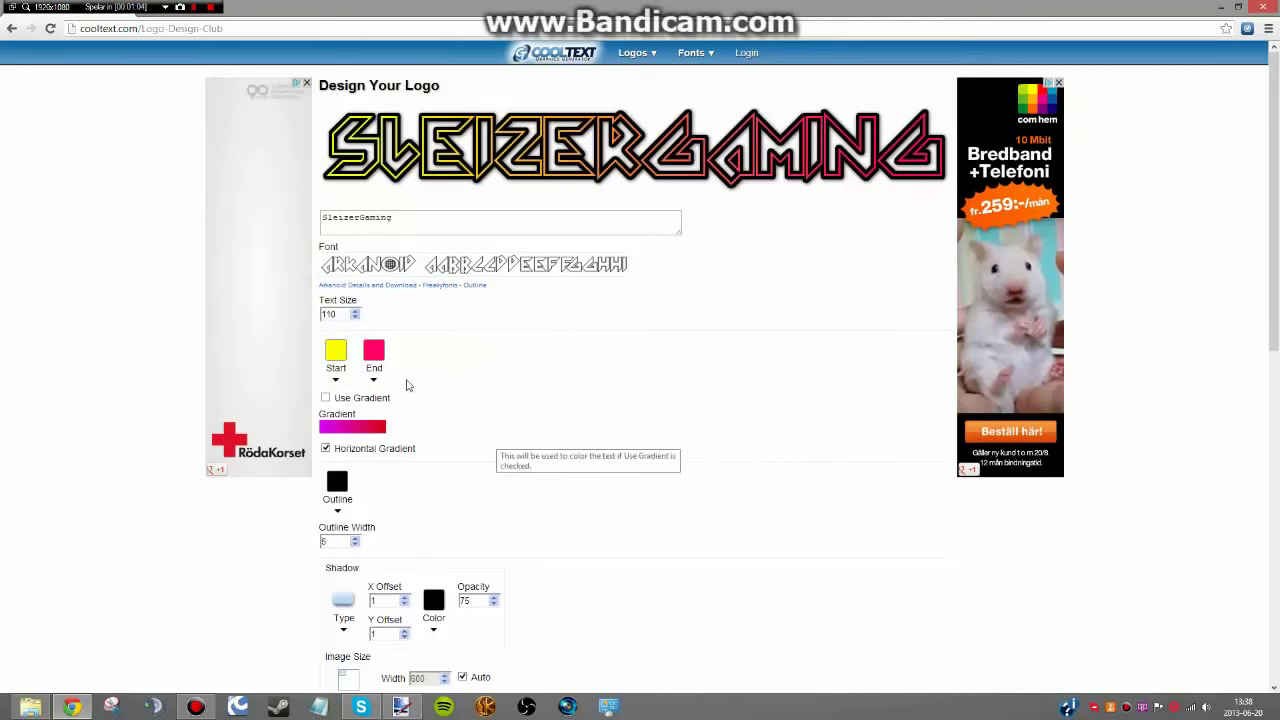
Change the end colour from pink to yellow #F7FF00.
left_click(376, 358)
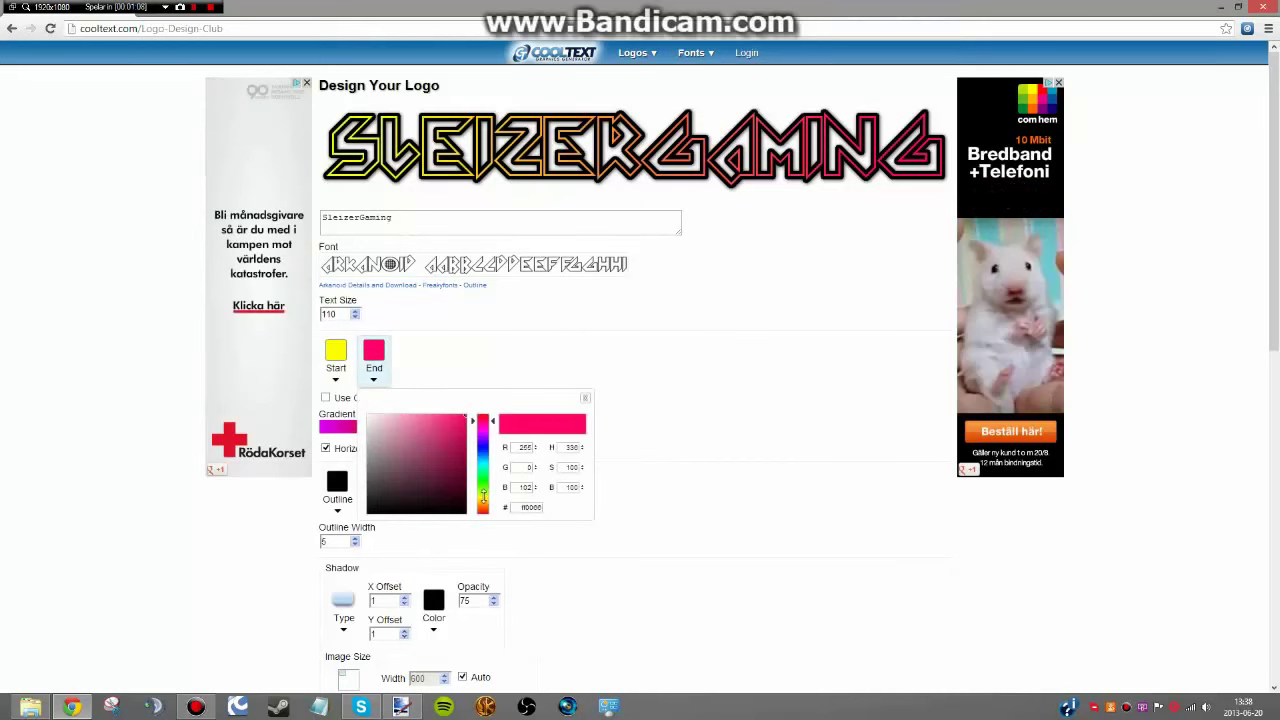
left_click(483, 496)
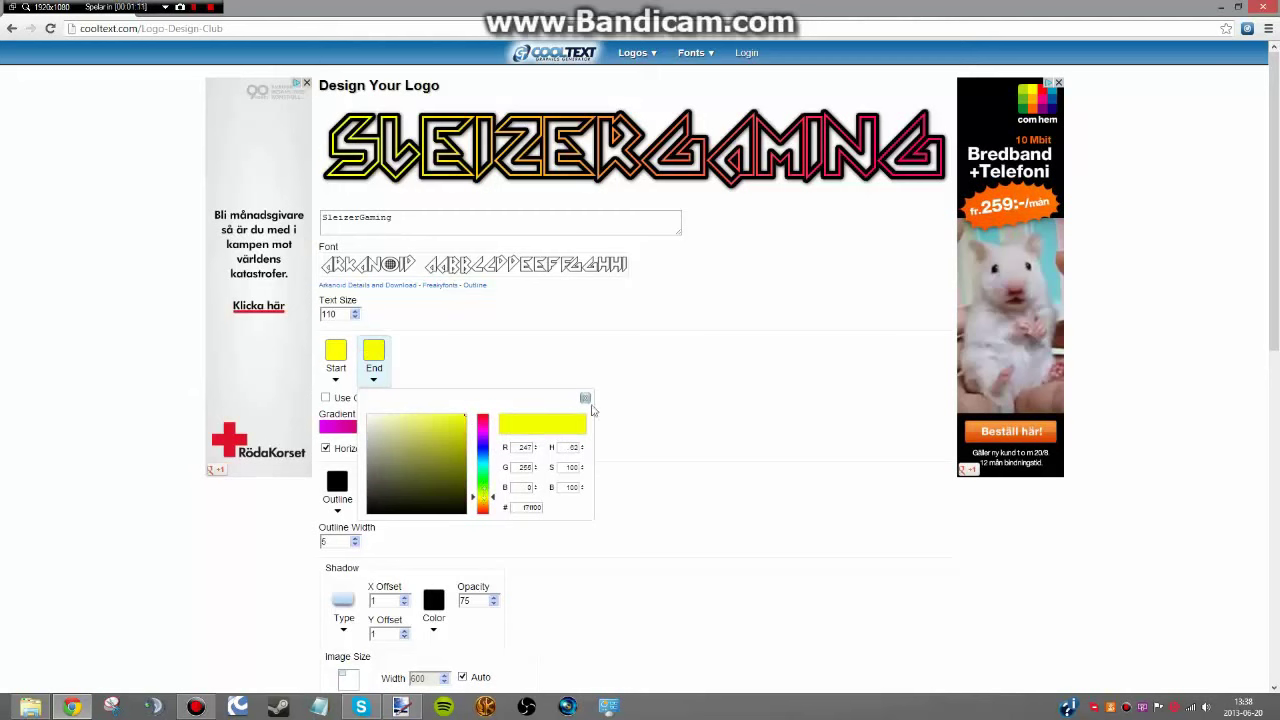
left_click(585, 398)
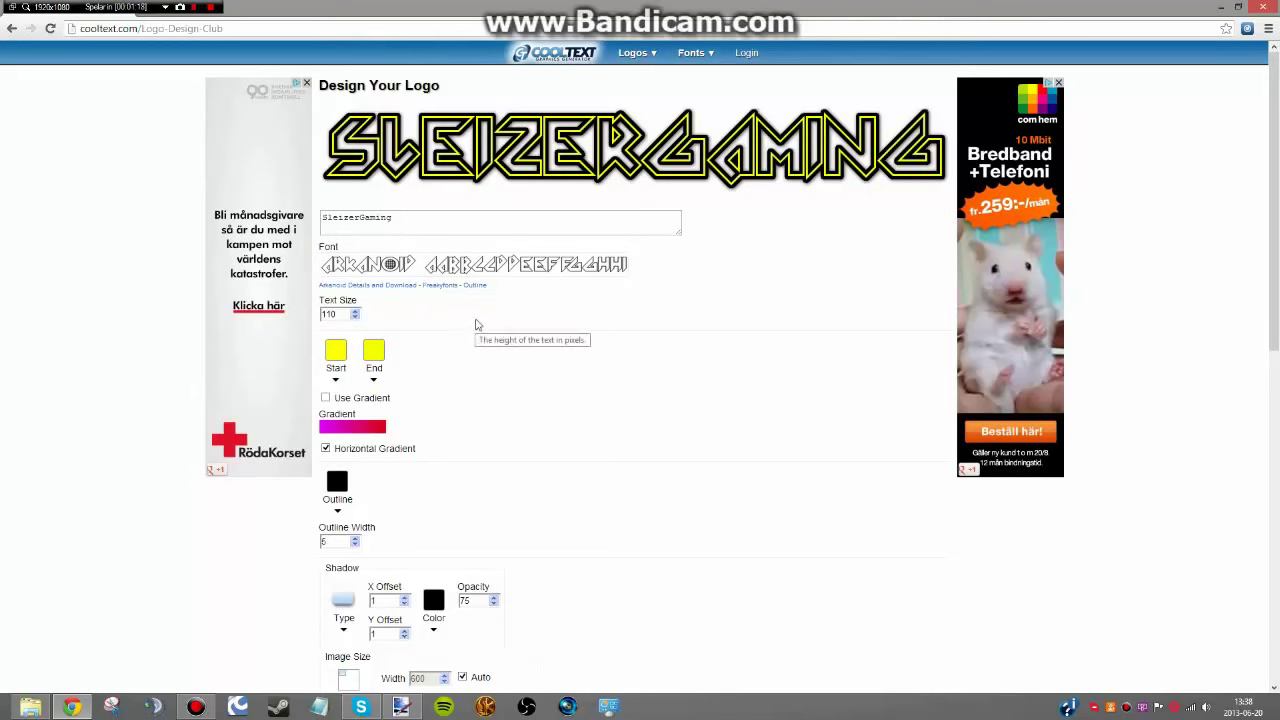
Generate the yellow logo and download it as cooltext1082997656.png.
scroll(477, 341, "down", 1)
scroll(477, 341, "down", 4)
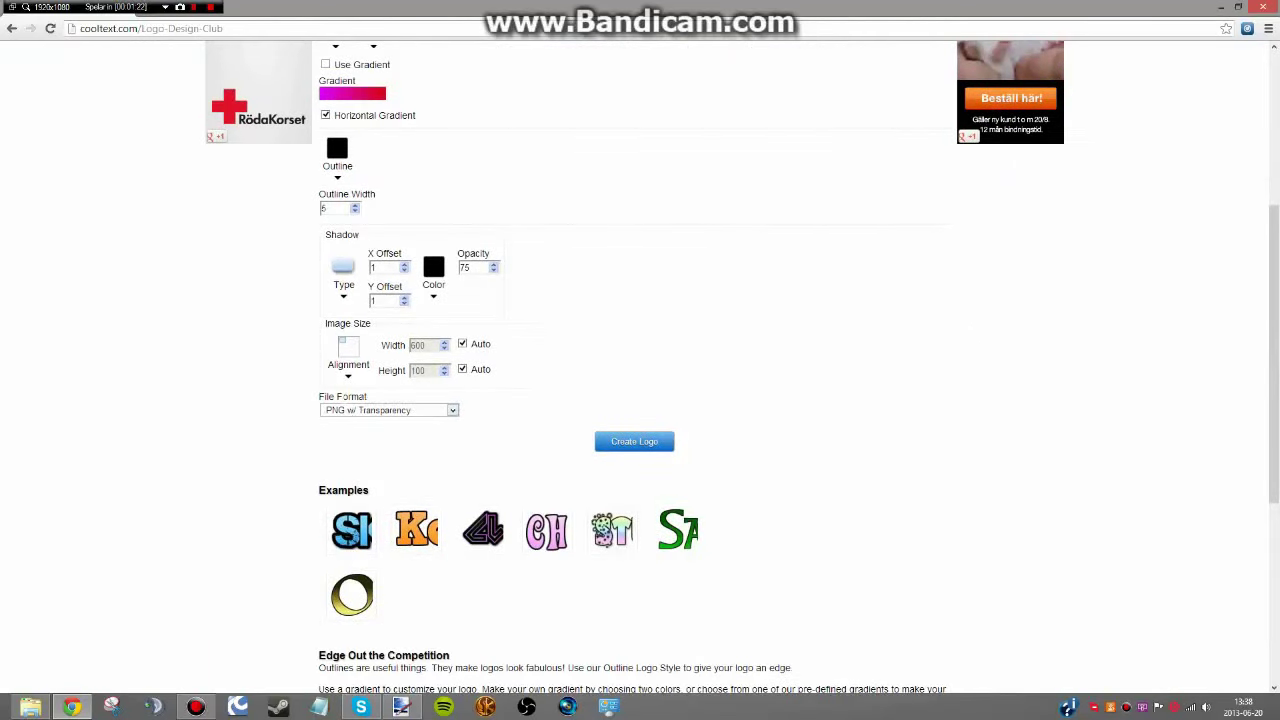
mouse_move(390, 410)
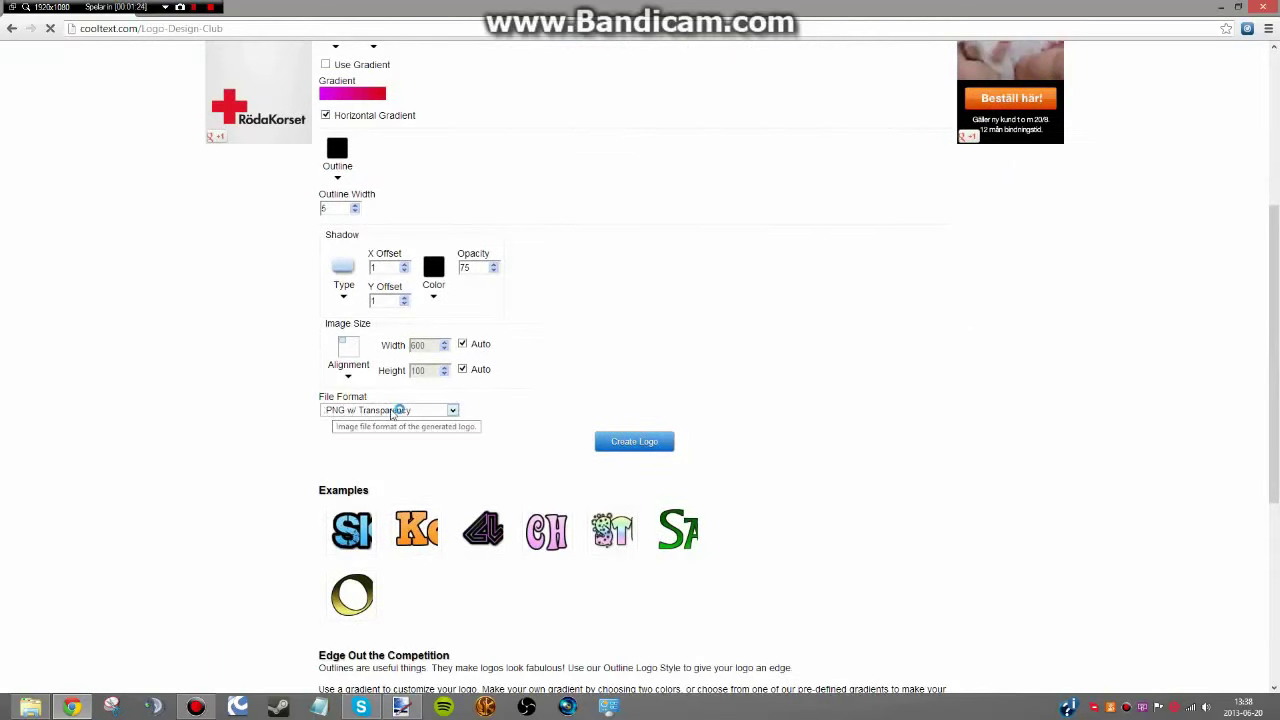
left_click(640, 443)
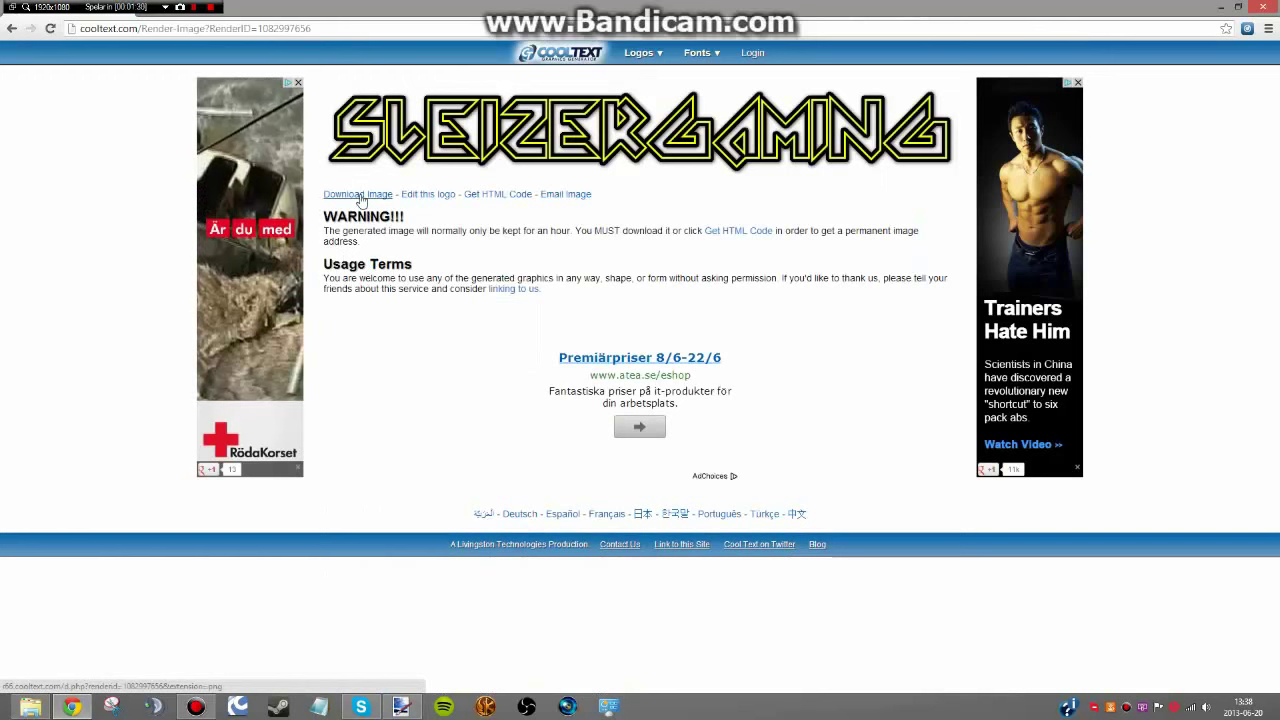
left_click(358, 195)
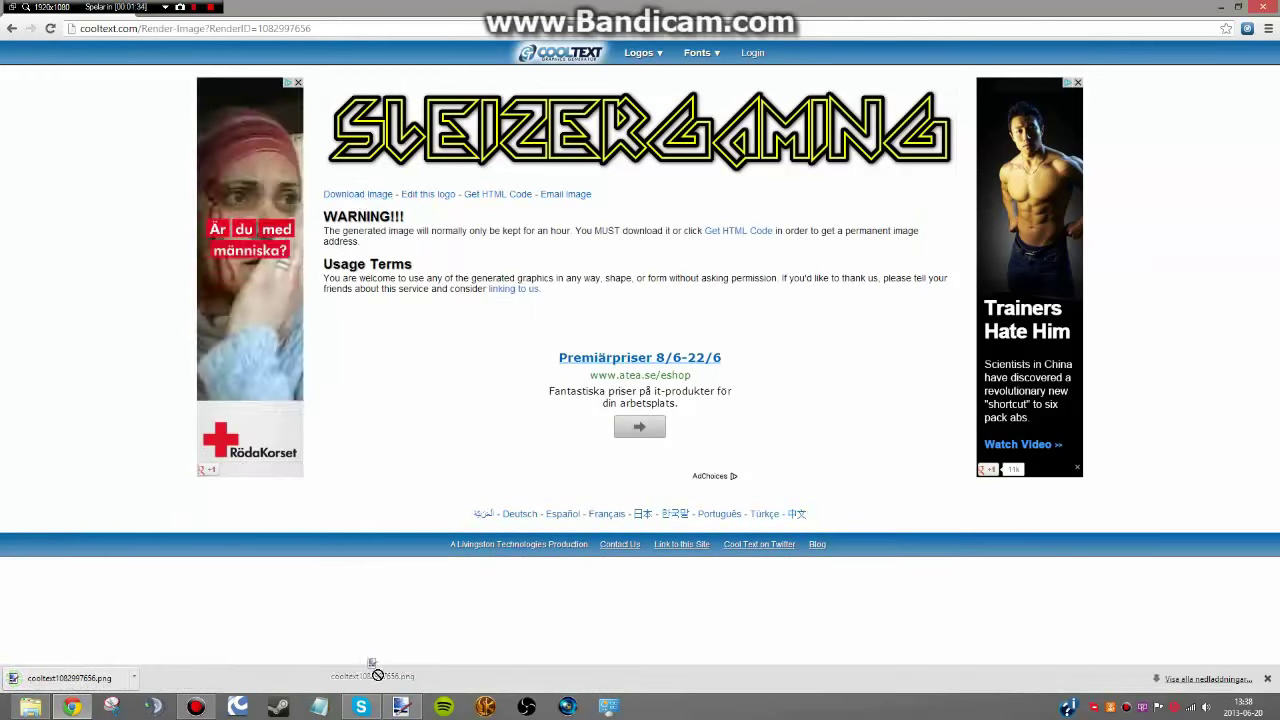
left_click(401, 707)
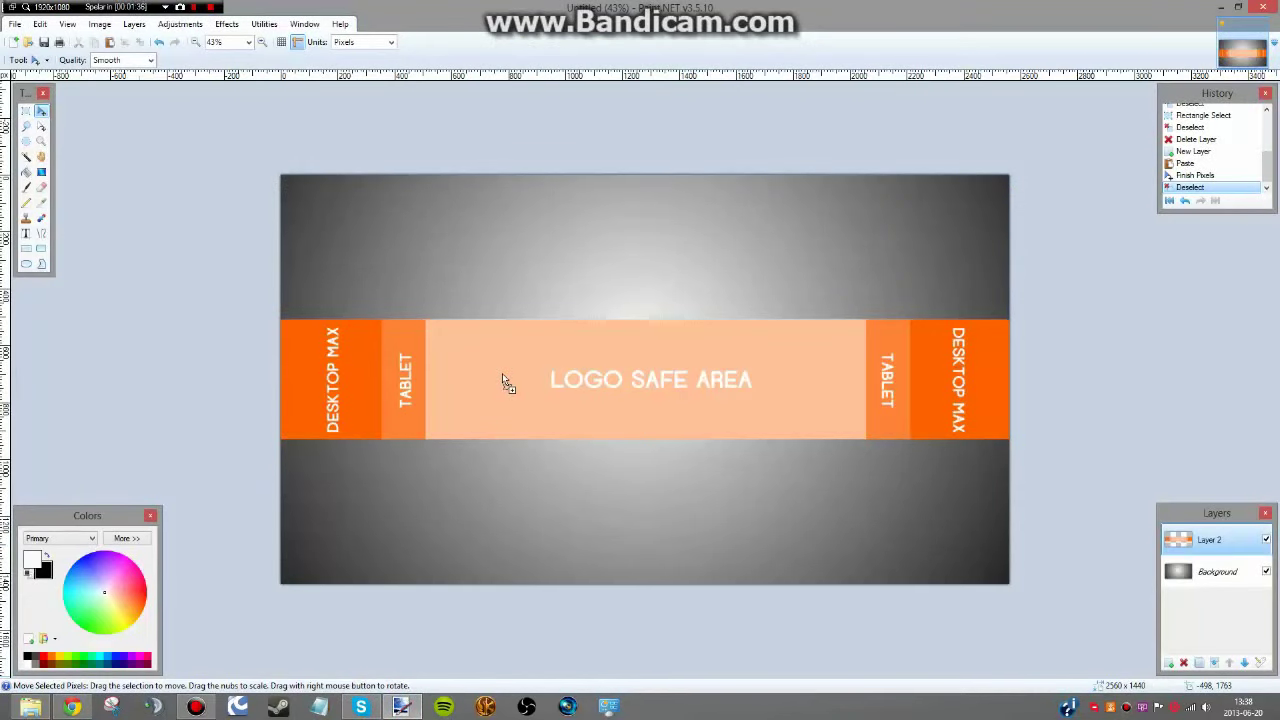
Add the downloaded logo PNG as a new layer and move it into the logo safe area.
left_click_drag(504, 378, 503, 379)
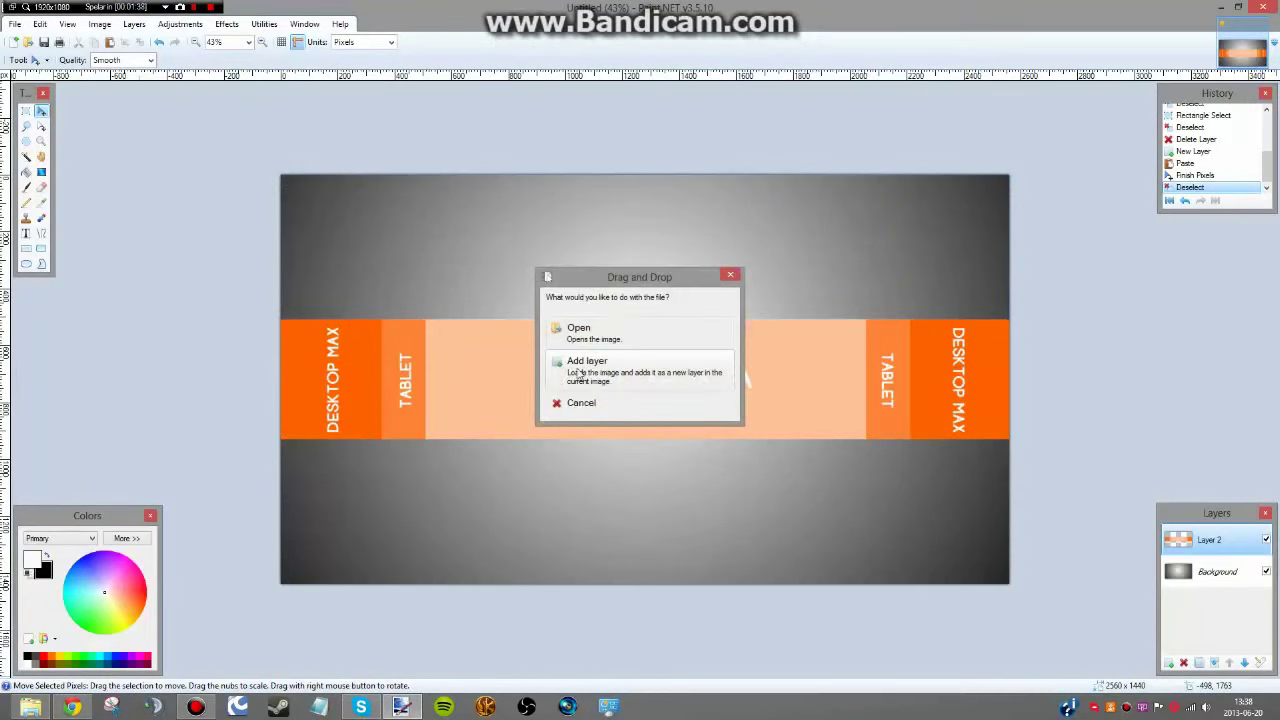
left_click(595, 374)
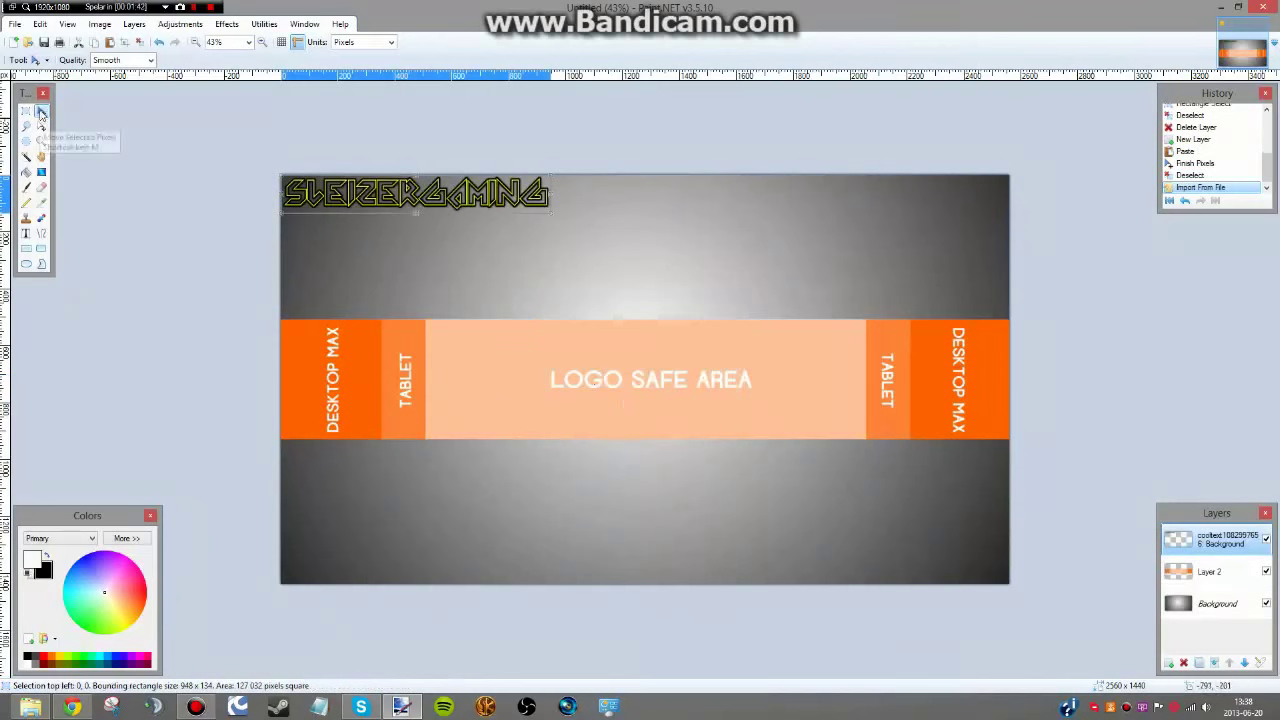
mouse_move(421, 237)
left_mouse_down()
mouse_move(568, 380)
mouse_move(625, 358)
left_mouse_up()
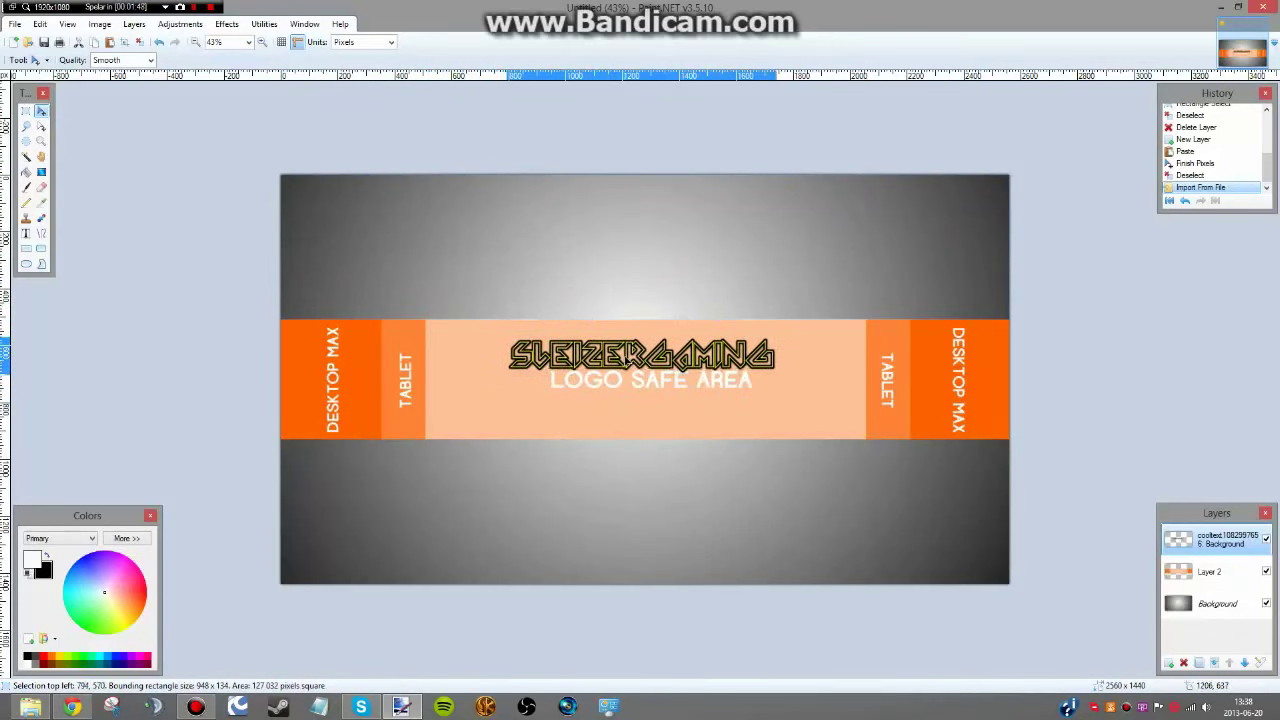
left_click_drag(625, 358, 628, 358)
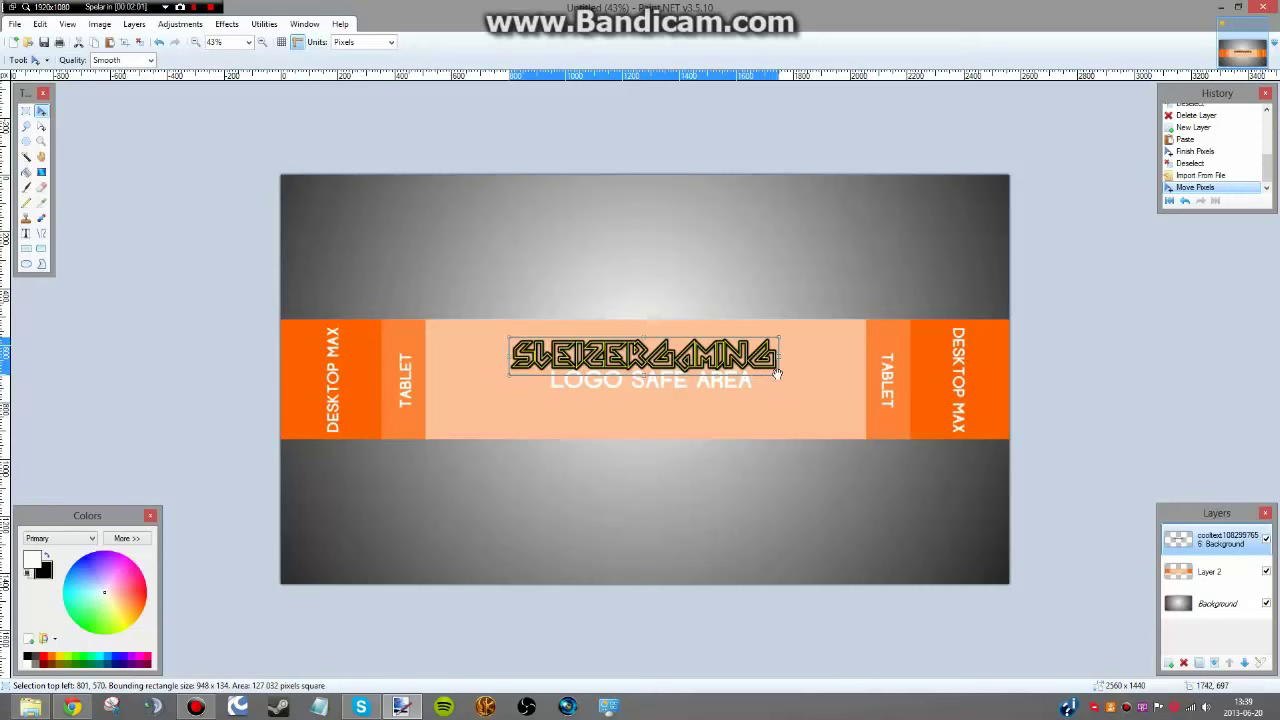
left_click_drag(672, 352, 614, 352)
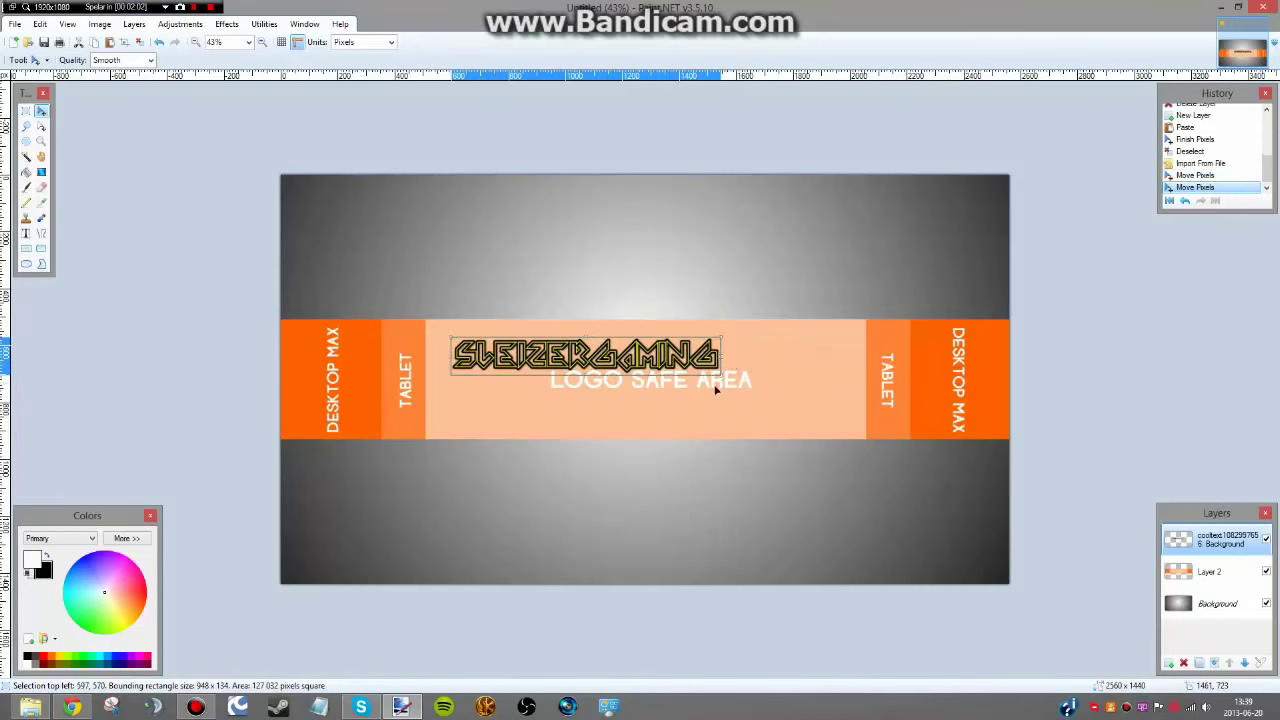
Enlarge the logo to about 1481 × 235 px and settle it across the band.
mouse_move(718, 380)
left_mouse_down()
mouse_move(741, 392)
mouse_move(667, 376)
left_mouse_up()
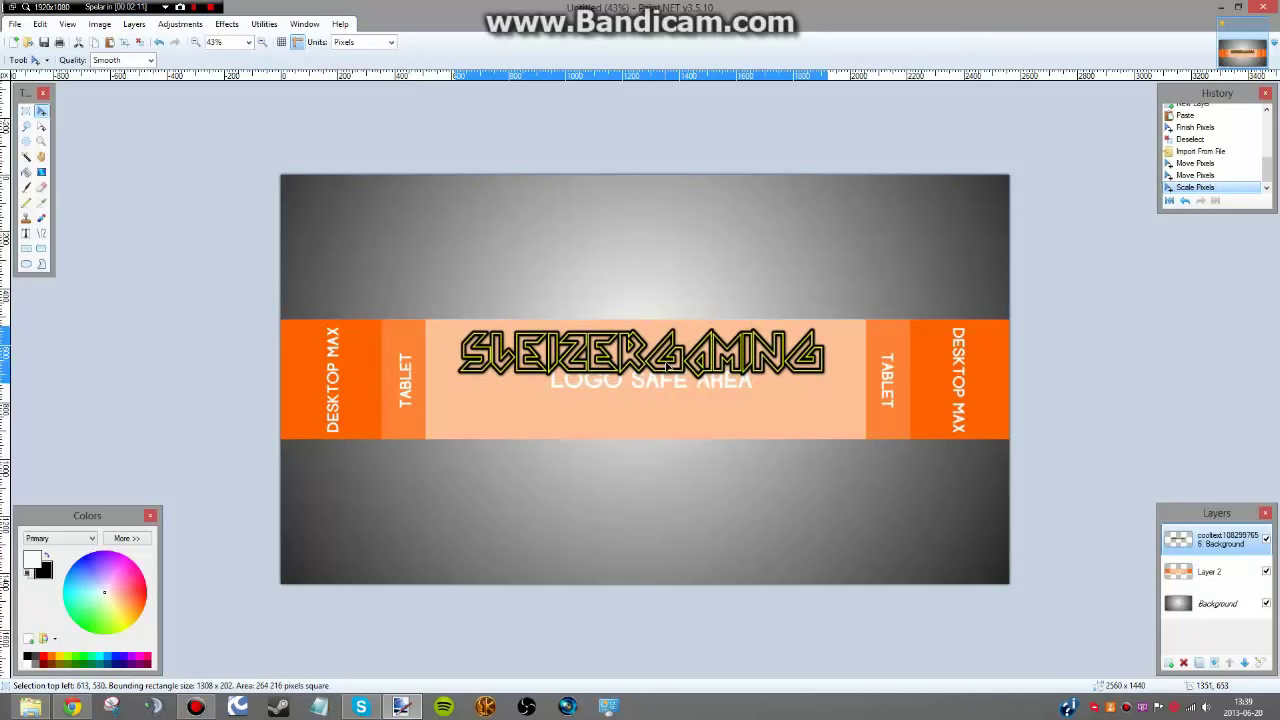
left_click_drag(668, 370, 668, 369)
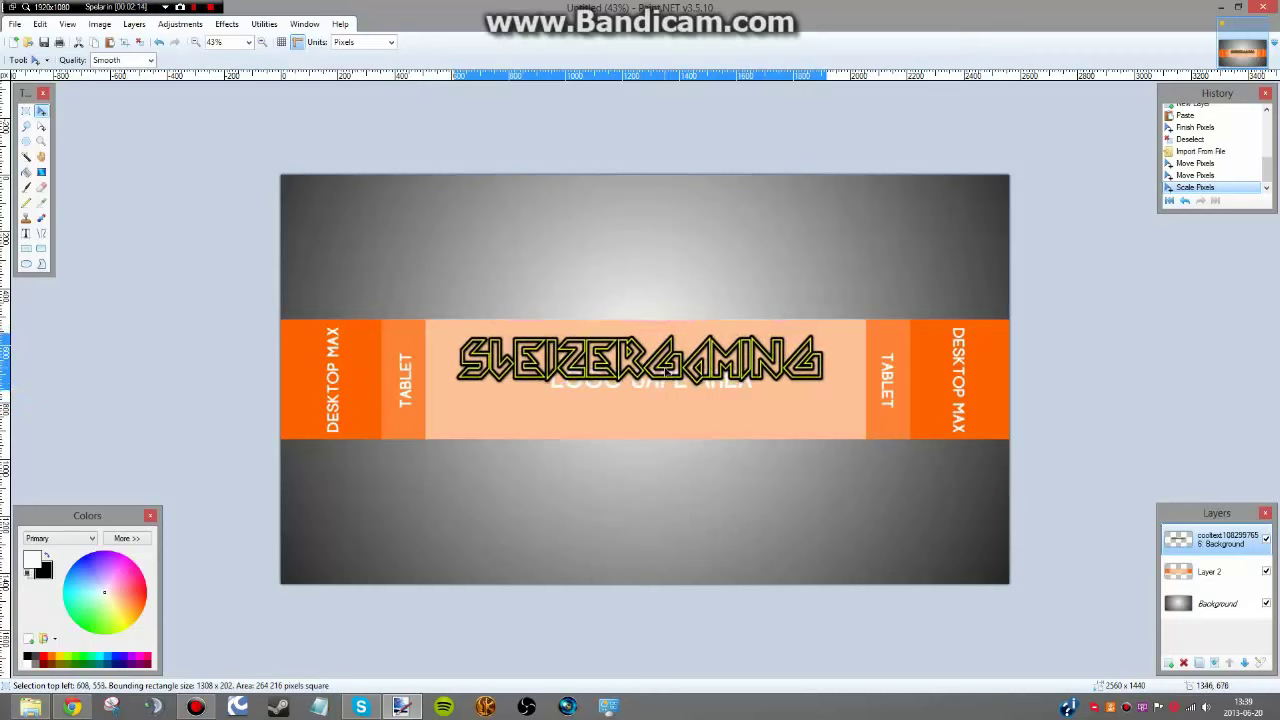
left_click(667, 370)
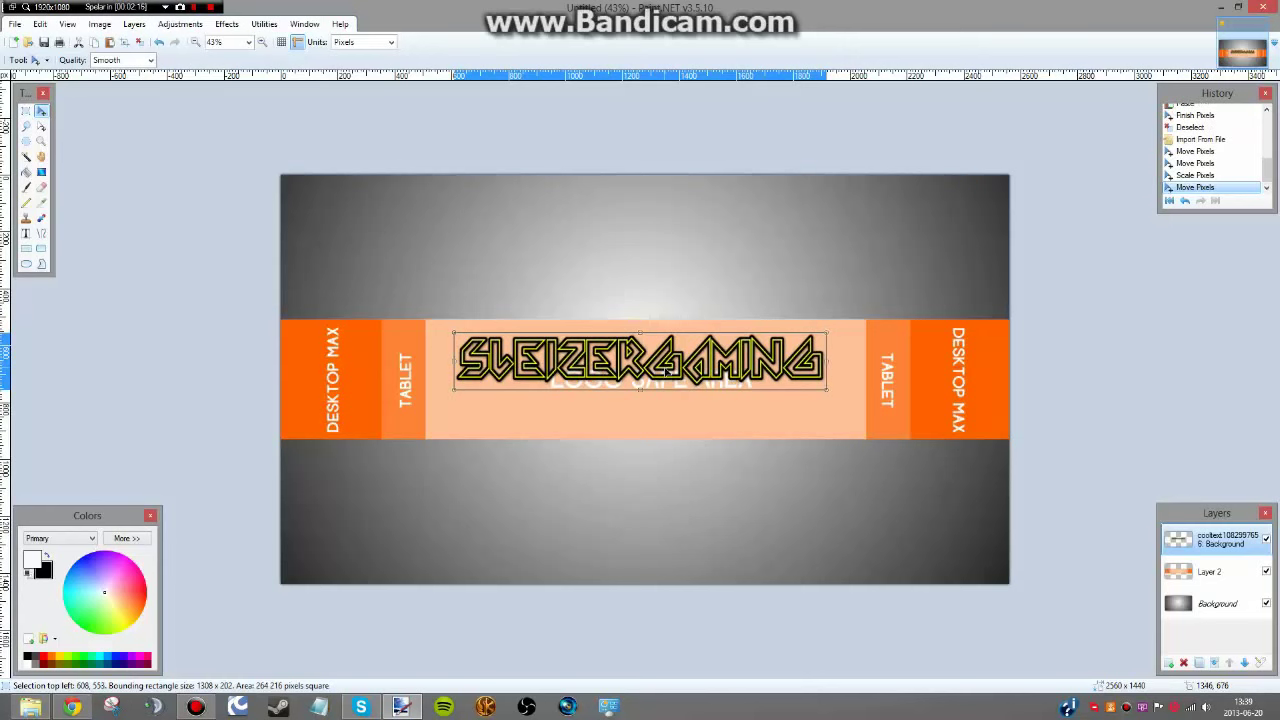
left_click_drag(824, 389, 861, 399)
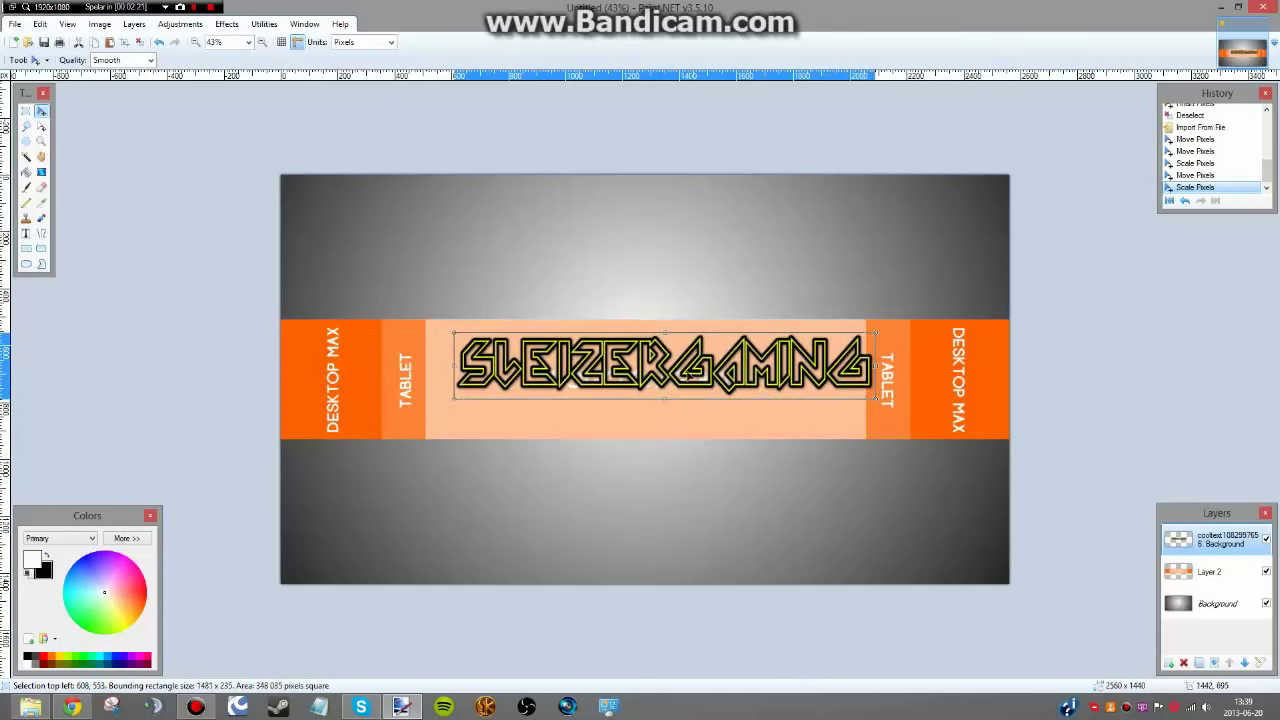
left_click_drag(705, 377, 660, 373)
key("ctrl+d")
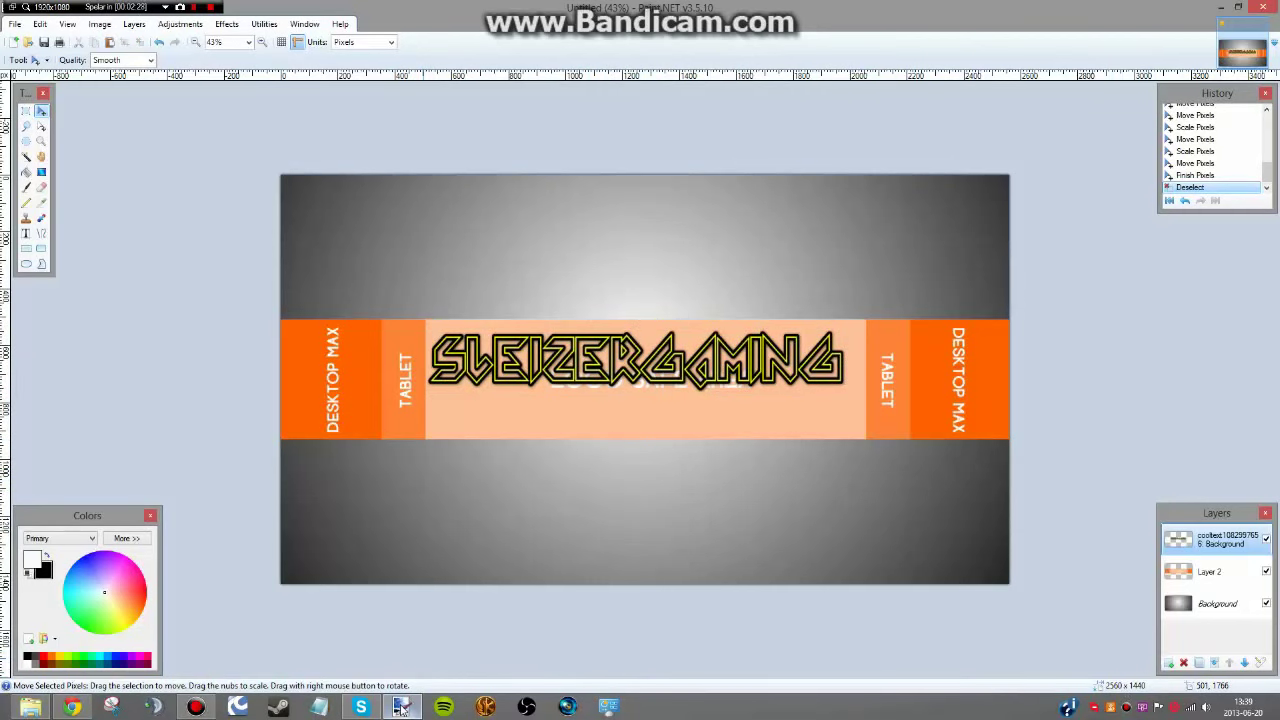
Reopen the CoolText logo editor and change the text to 'Like and Subscribe'.
left_click(88, 704)
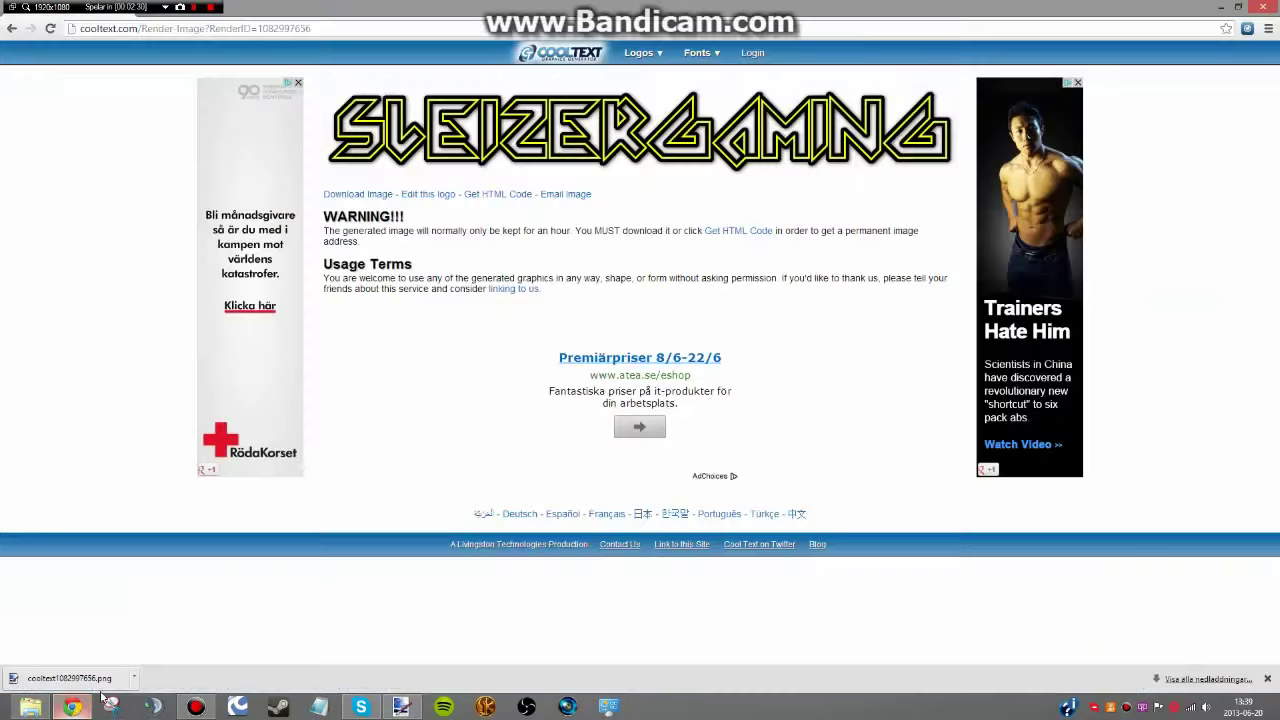
left_click(428, 196)
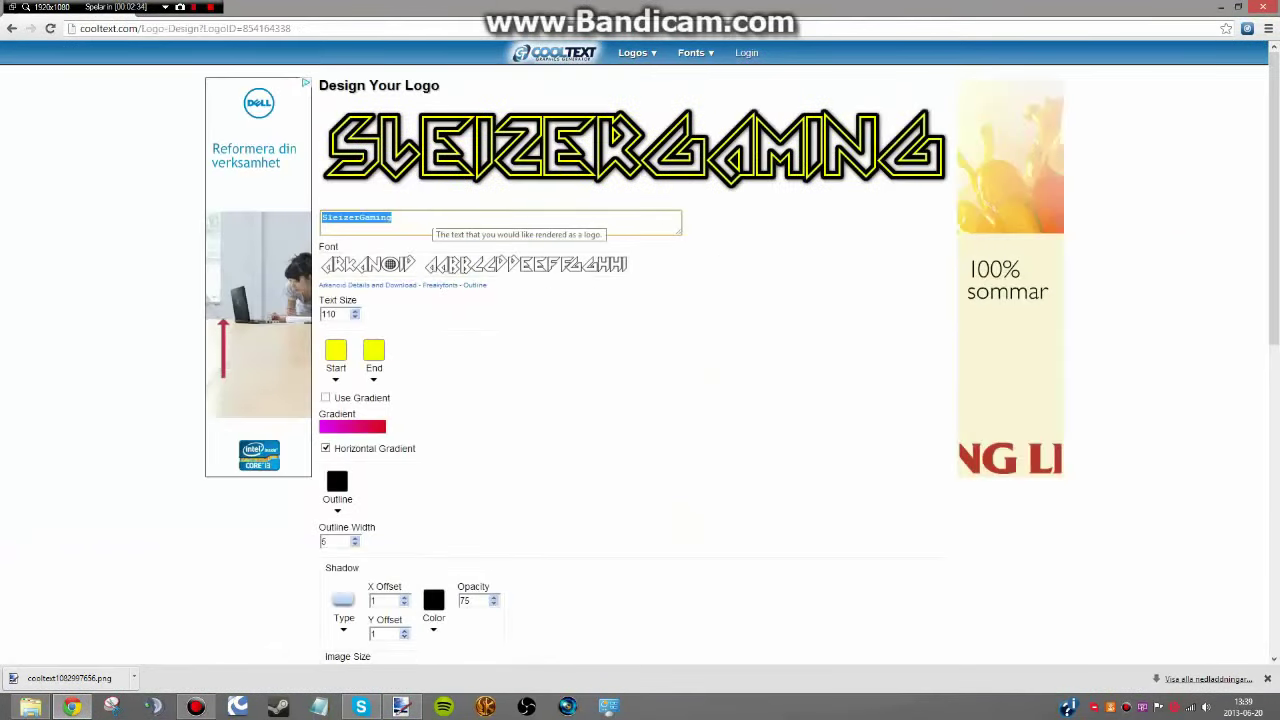
type("Li")
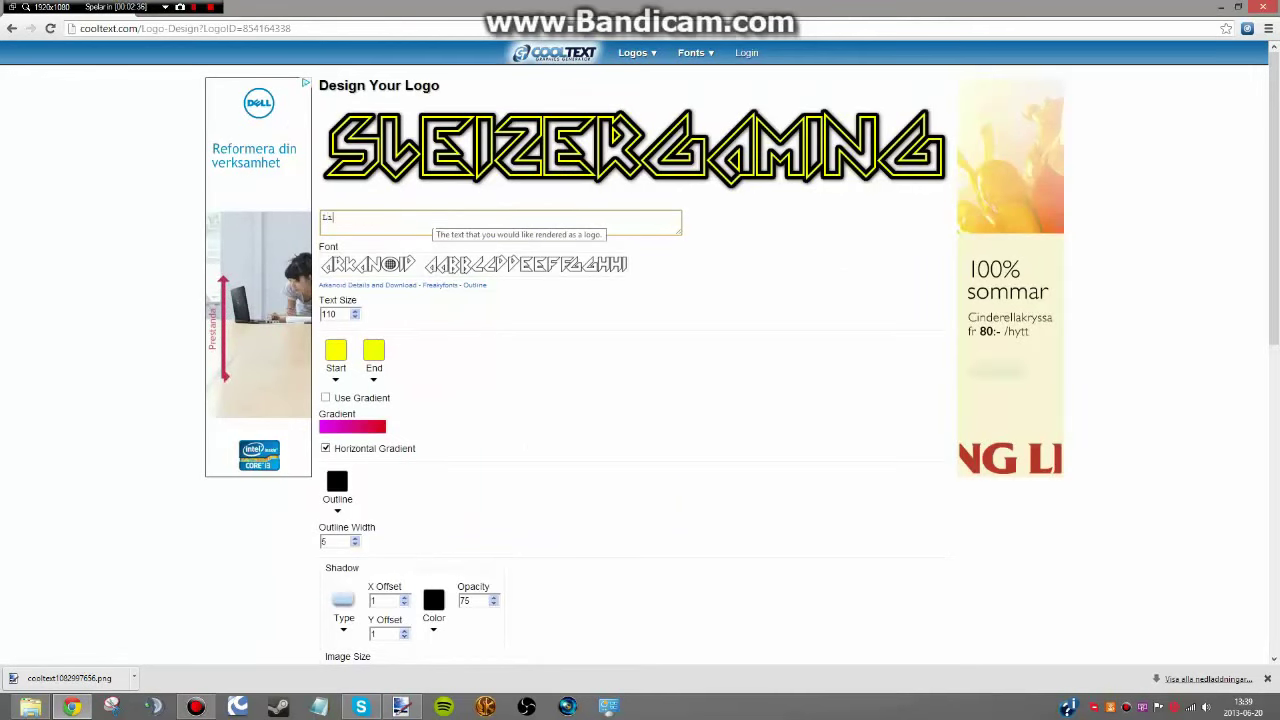
type("ke and Su")
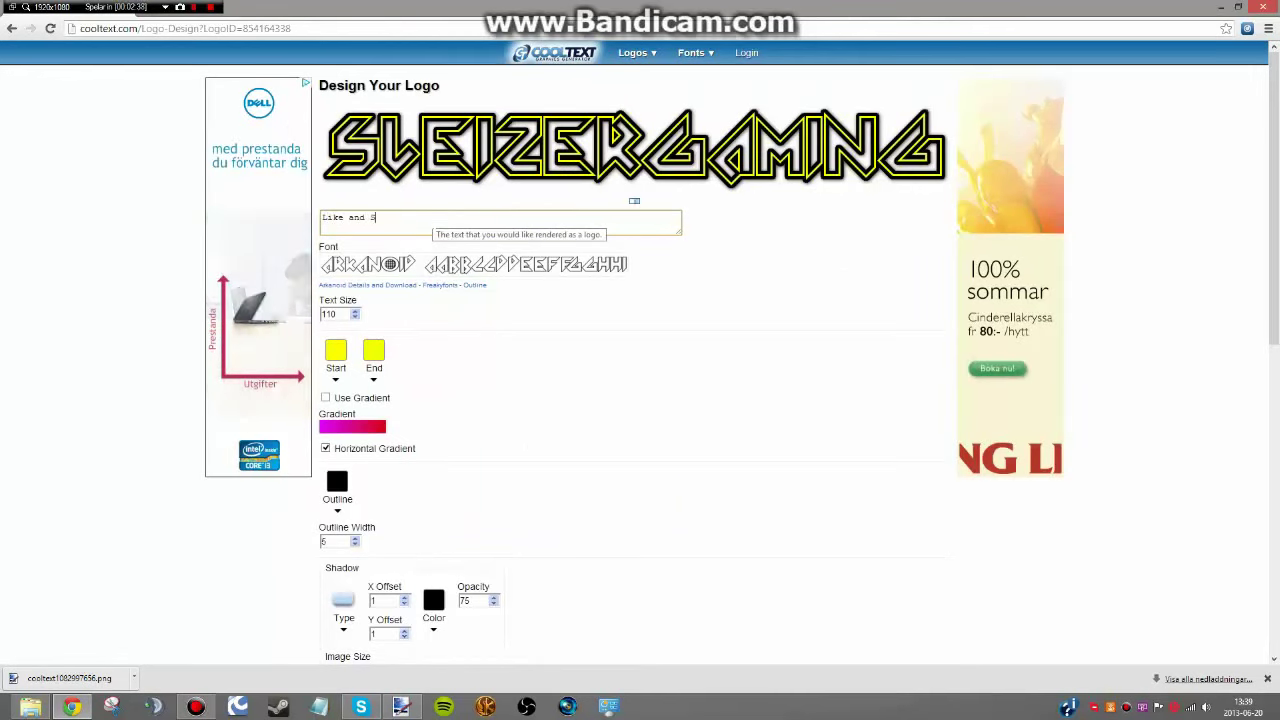
type("bscribe!")
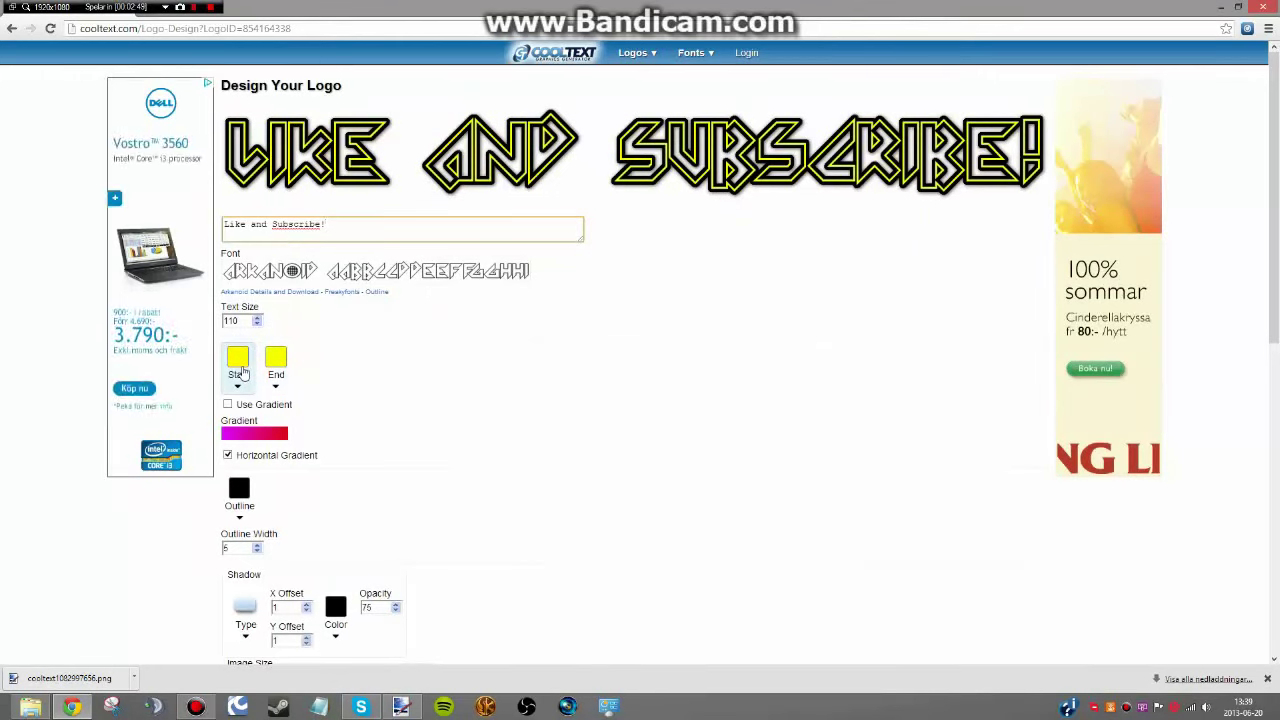
Set the logo gradient's start colour to red and end colour to a pinkish red.
left_click(241, 373)
left_click(347, 423)
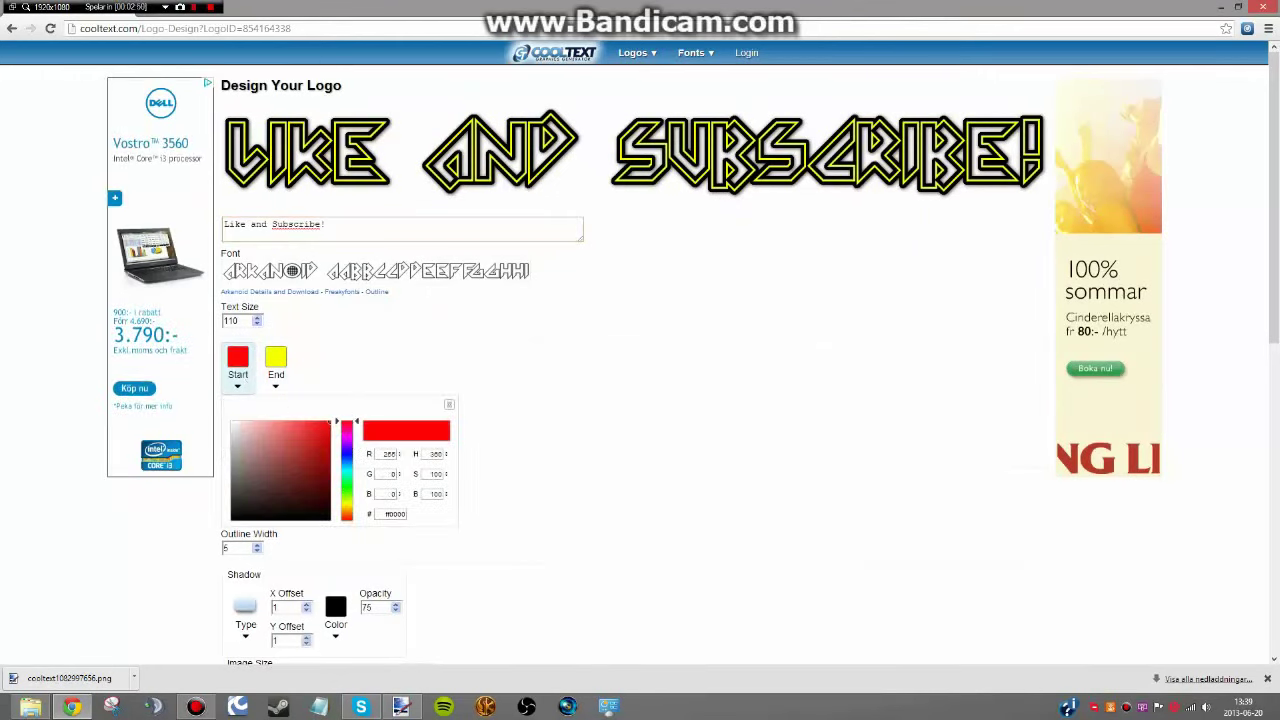
left_click(347, 379)
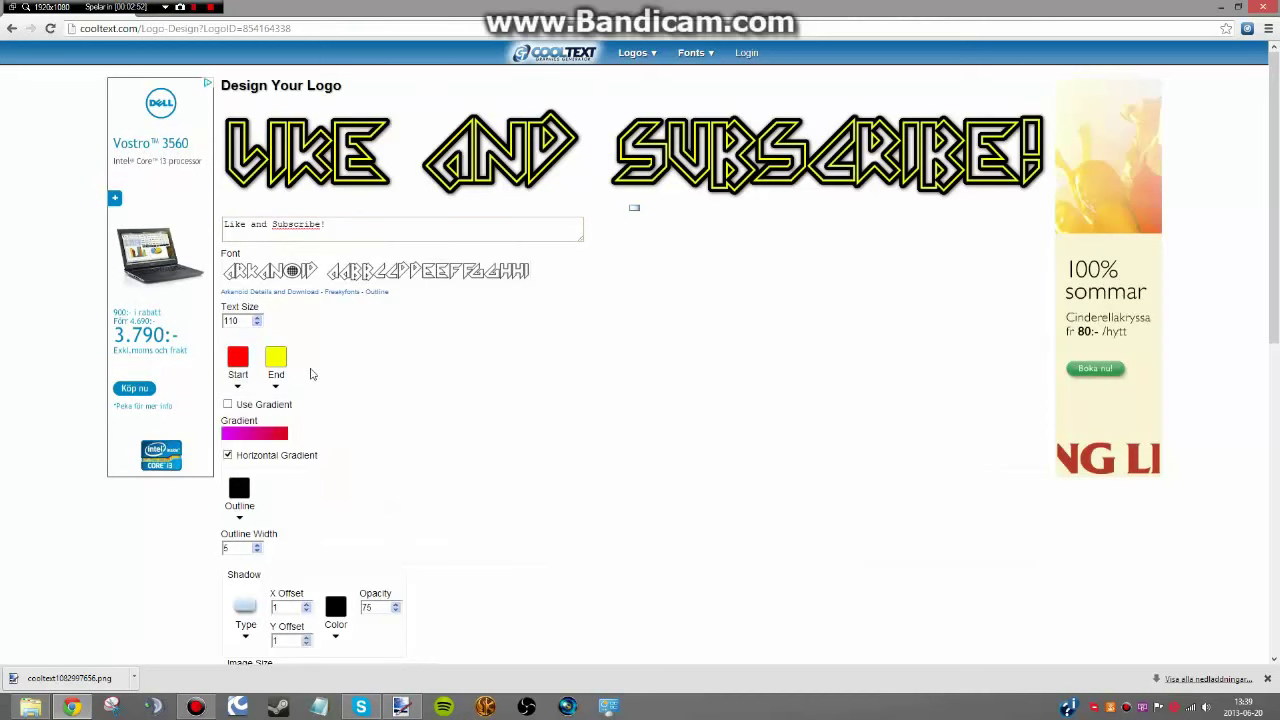
left_click(277, 360)
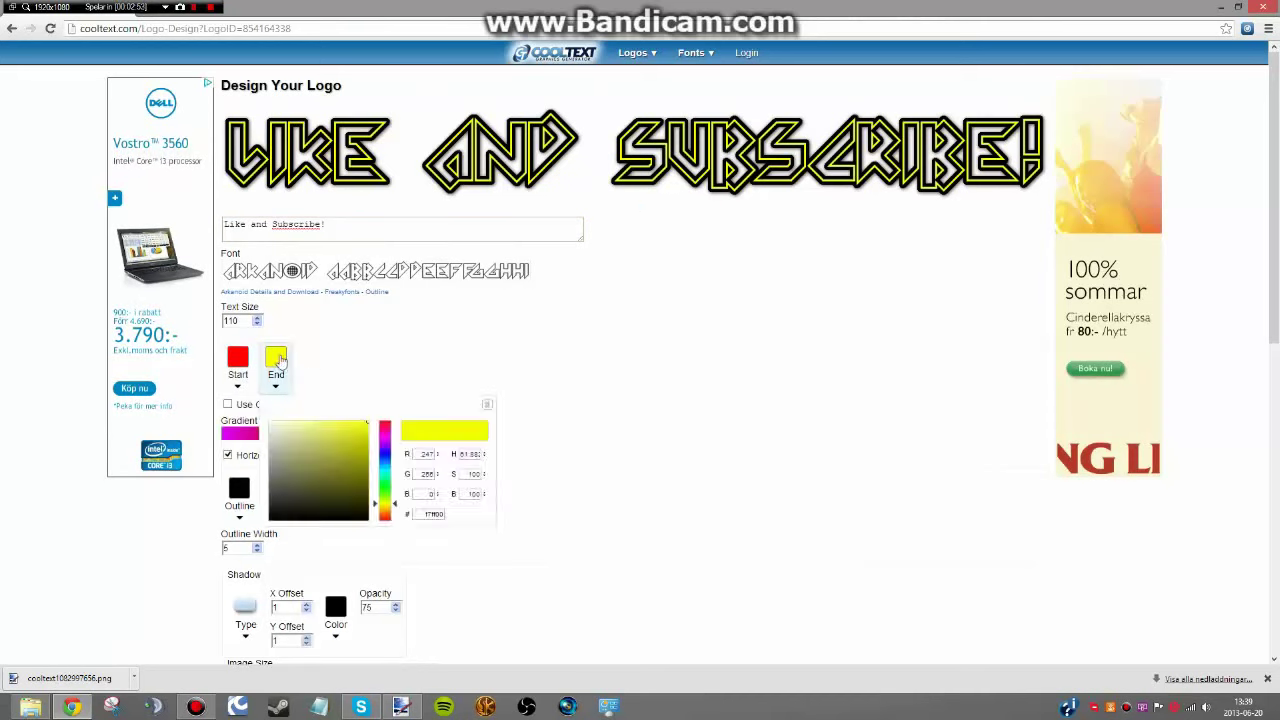
left_click(384, 487)
left_click(384, 427)
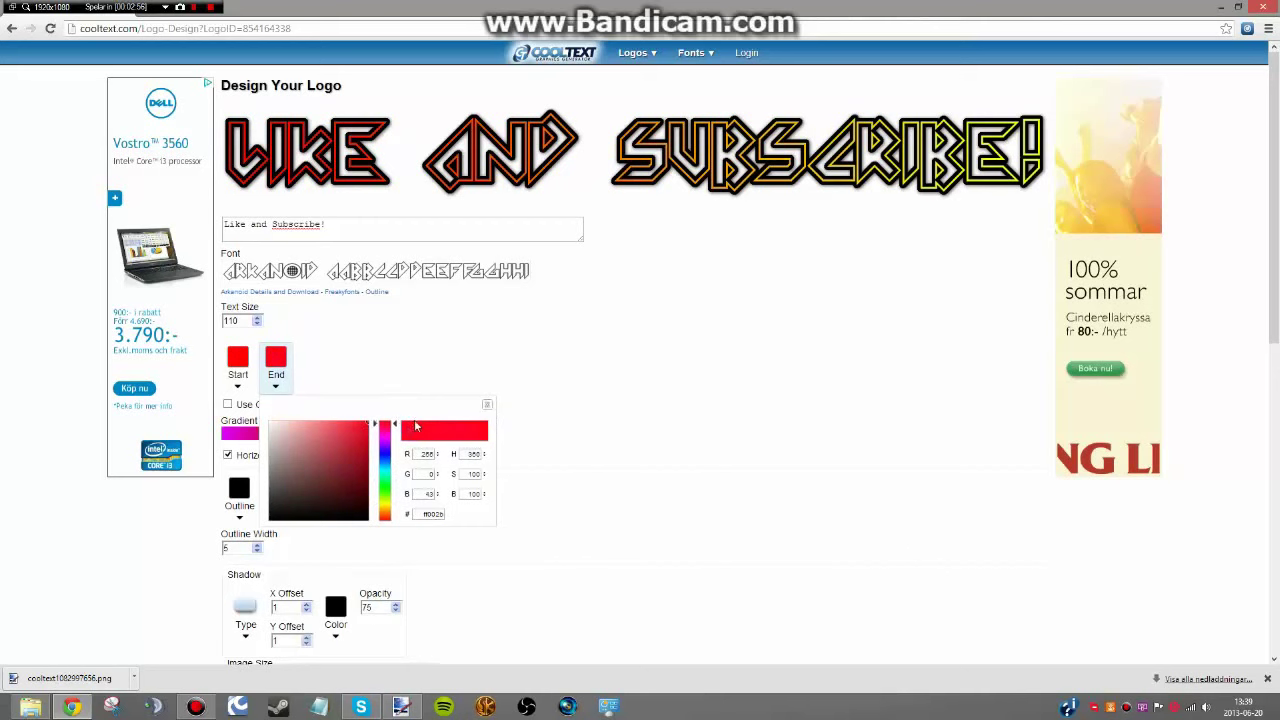
left_click(390, 397)
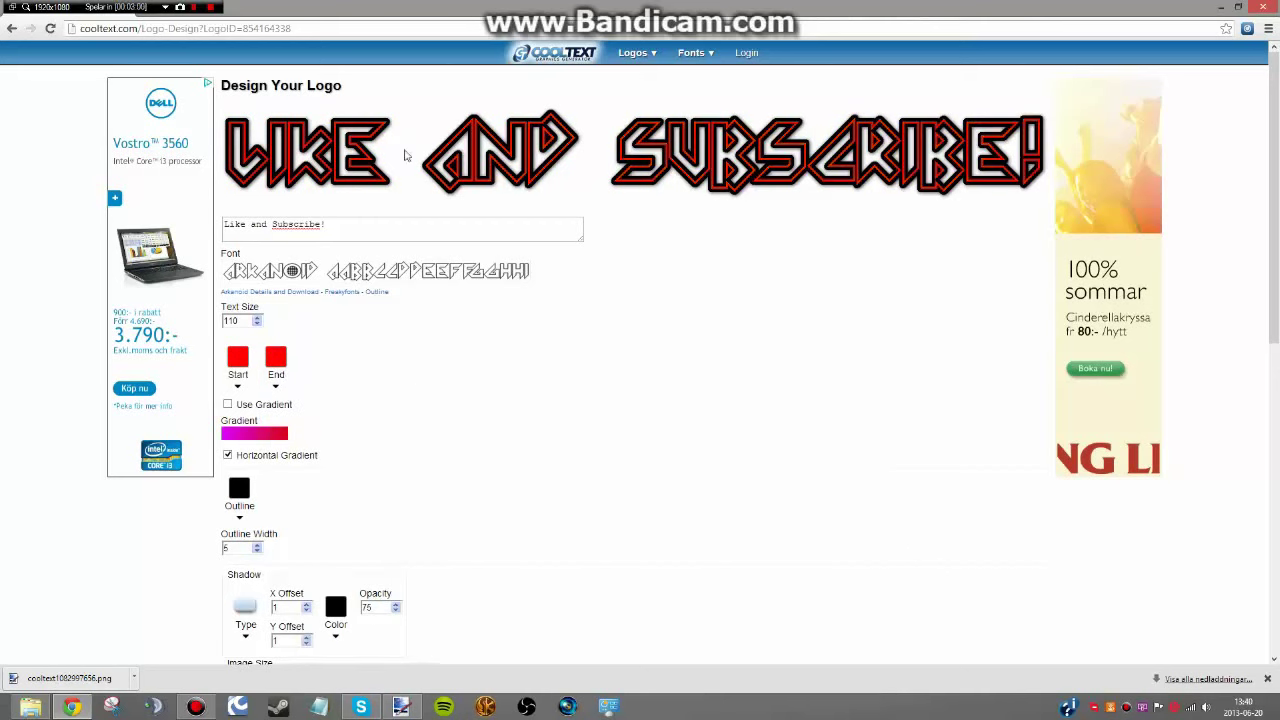
Render the red logo and download it as cooltext1083000434.png.
scroll(392, 422, "down", 3)
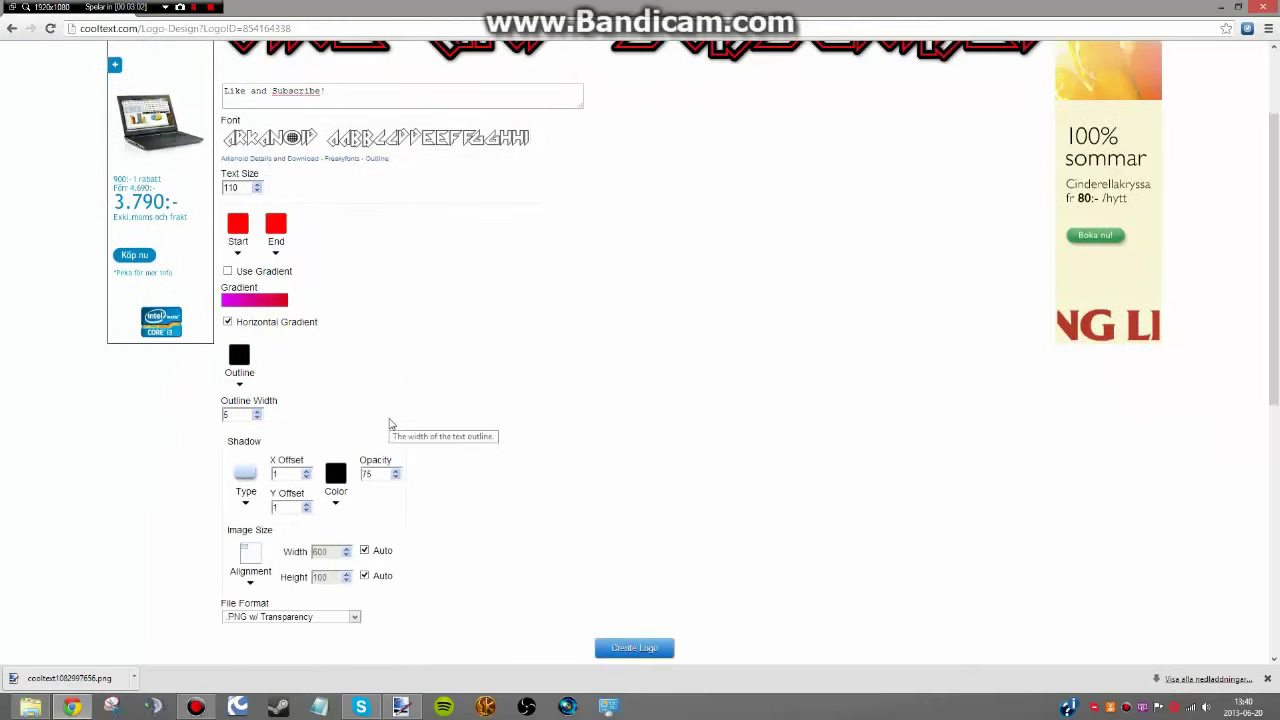
scroll(392, 422, "down", 2)
left_click(633, 448)
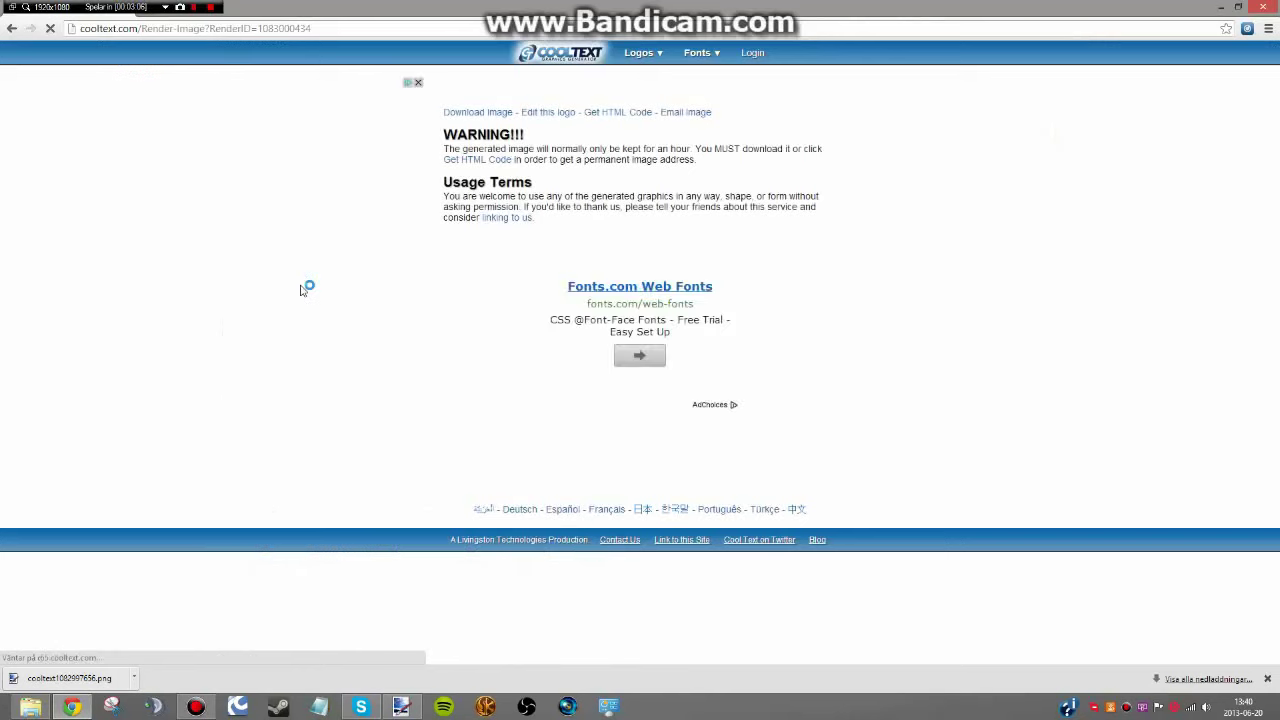
left_click(262, 200)
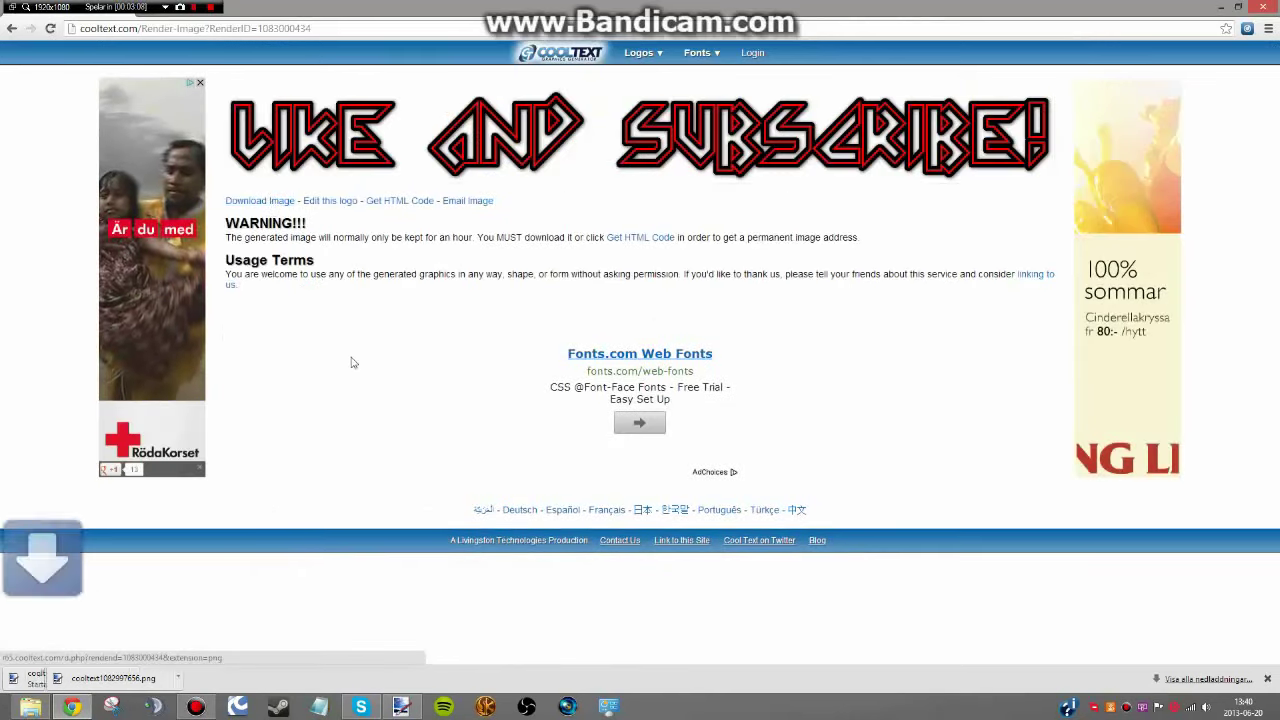
left_click(401, 707)
Add the downloaded logo as a new layer, shrink it and centre it below SLEIZERGAMING.
left_click_drag(543, 405, 560, 390)
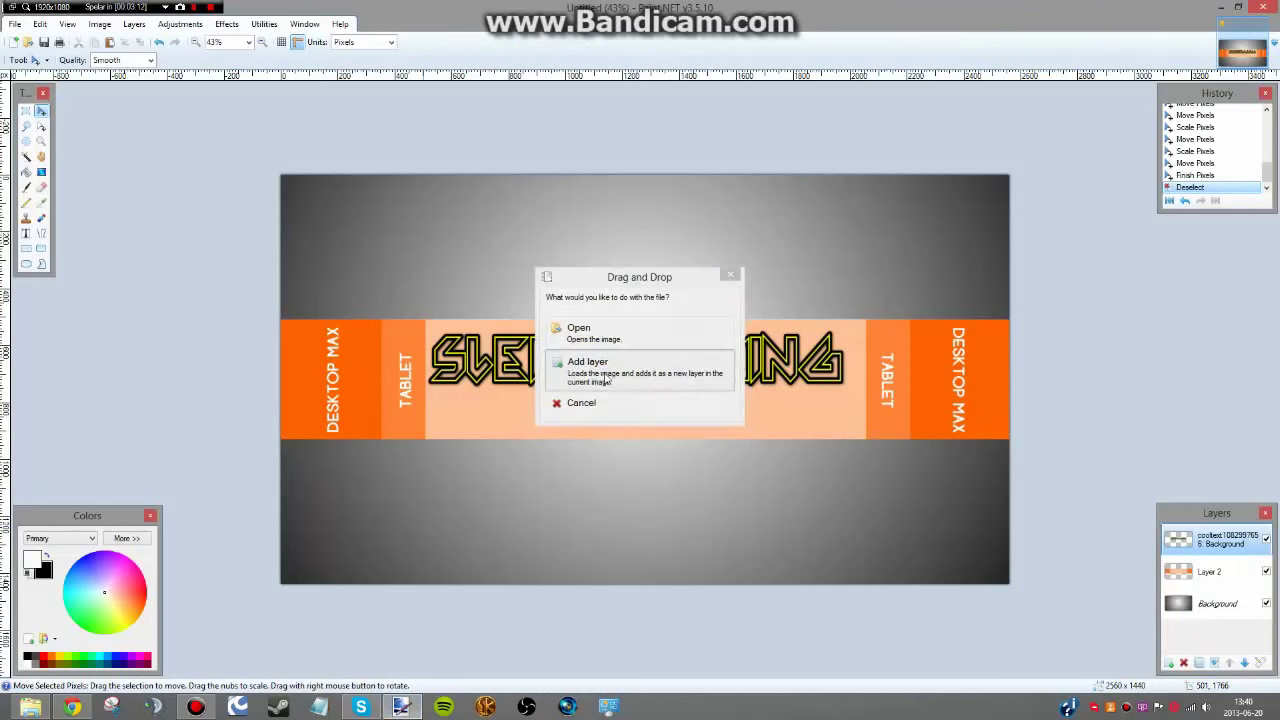
left_click(600, 369)
left_click_drag(420, 205, 605, 412)
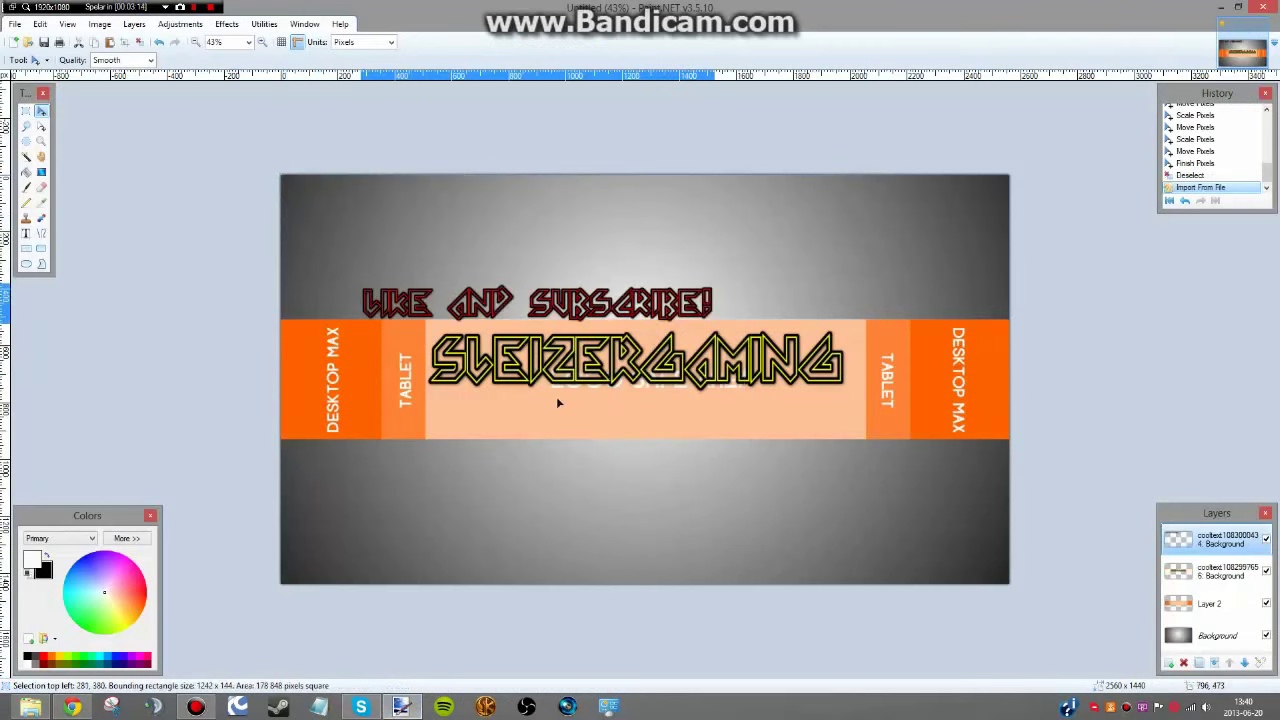
left_click_drag(611, 411, 618, 410)
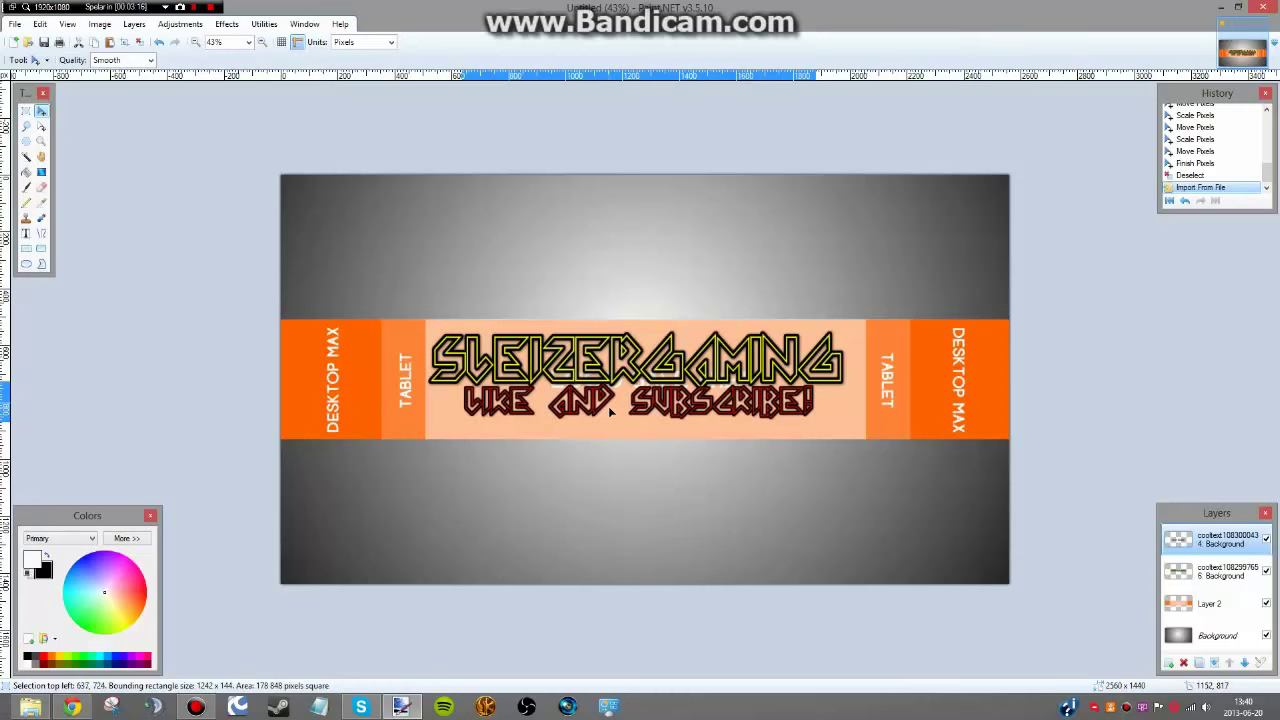
left_click_drag(819, 421, 755, 409)
left_click_drag(678, 398, 713, 398)
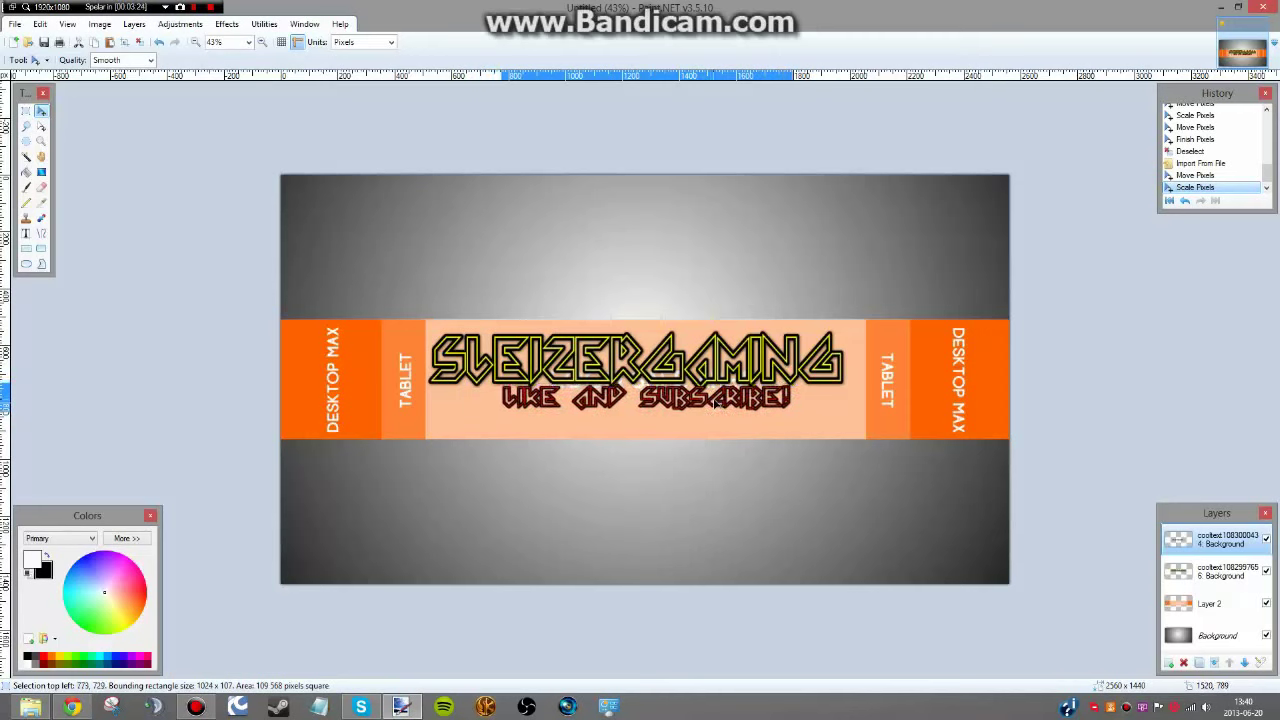
left_click_drag(714, 403, 715, 403)
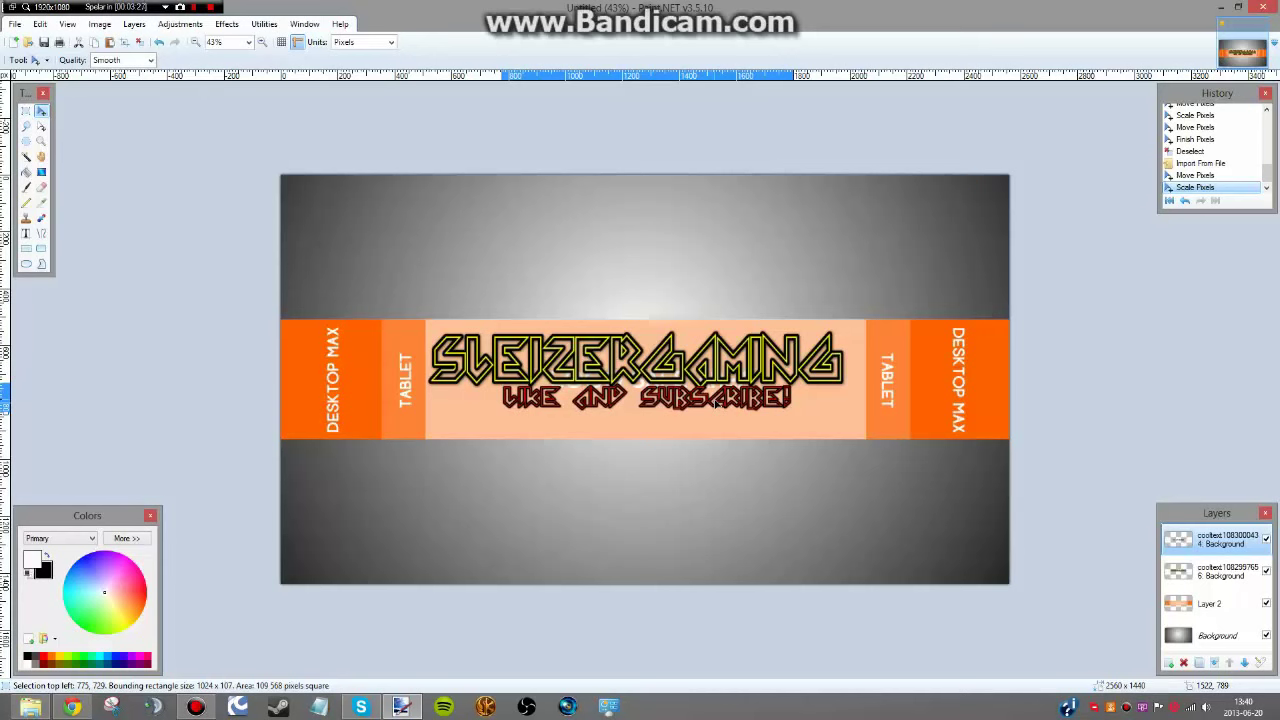
left_click_drag(714, 404, 712, 404)
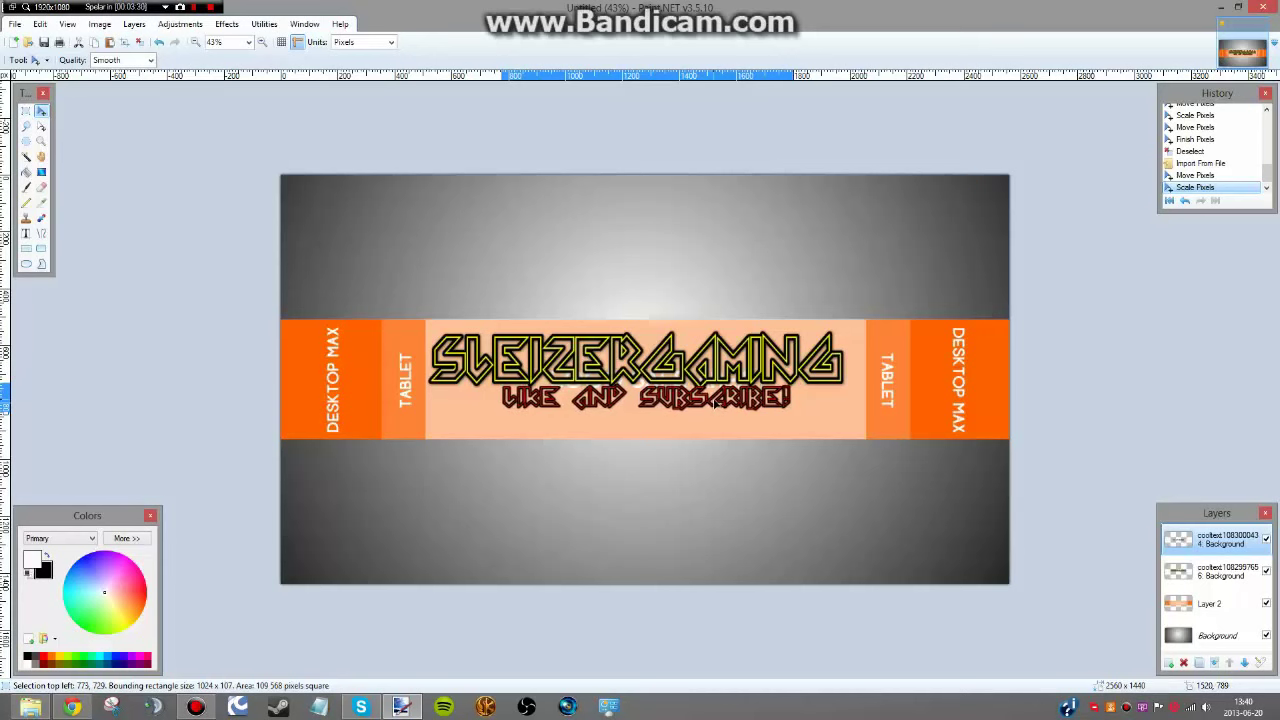
left_click(714, 403)
Deselect the text, close the browser, and hide the orange template strip layer (Layer 2).
key("ctrl+d")
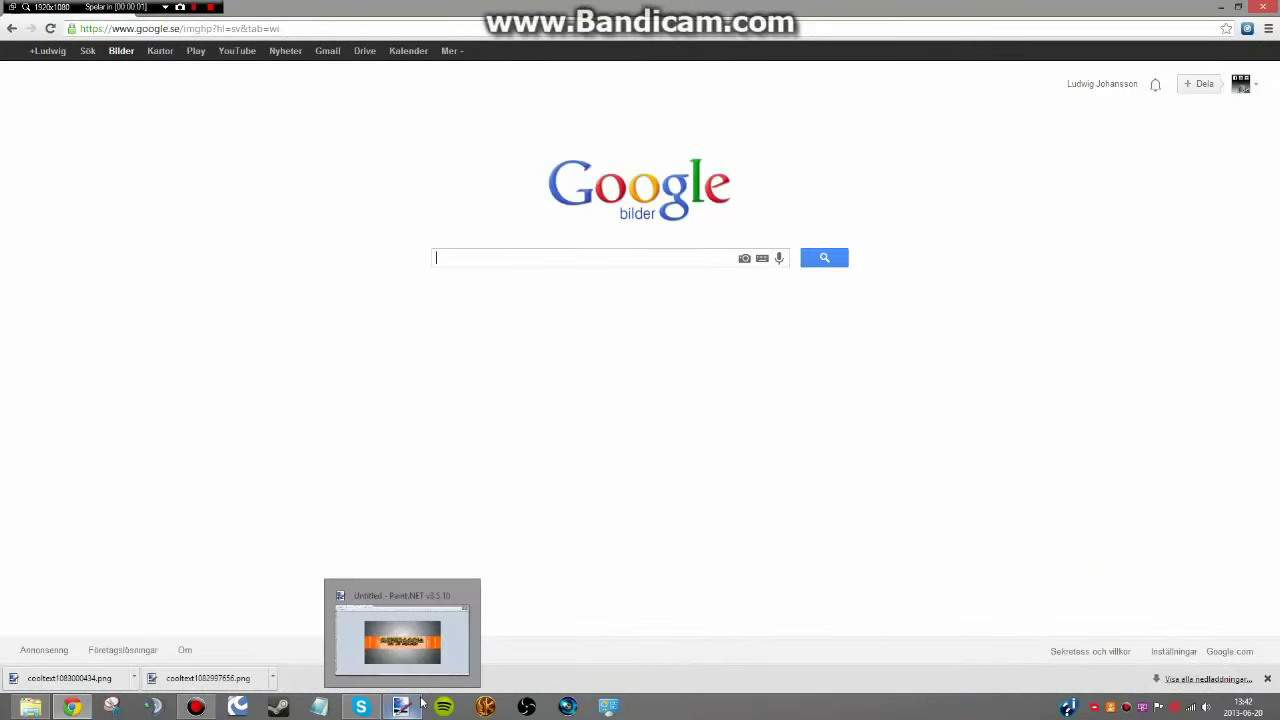
left_click(1263, 8)
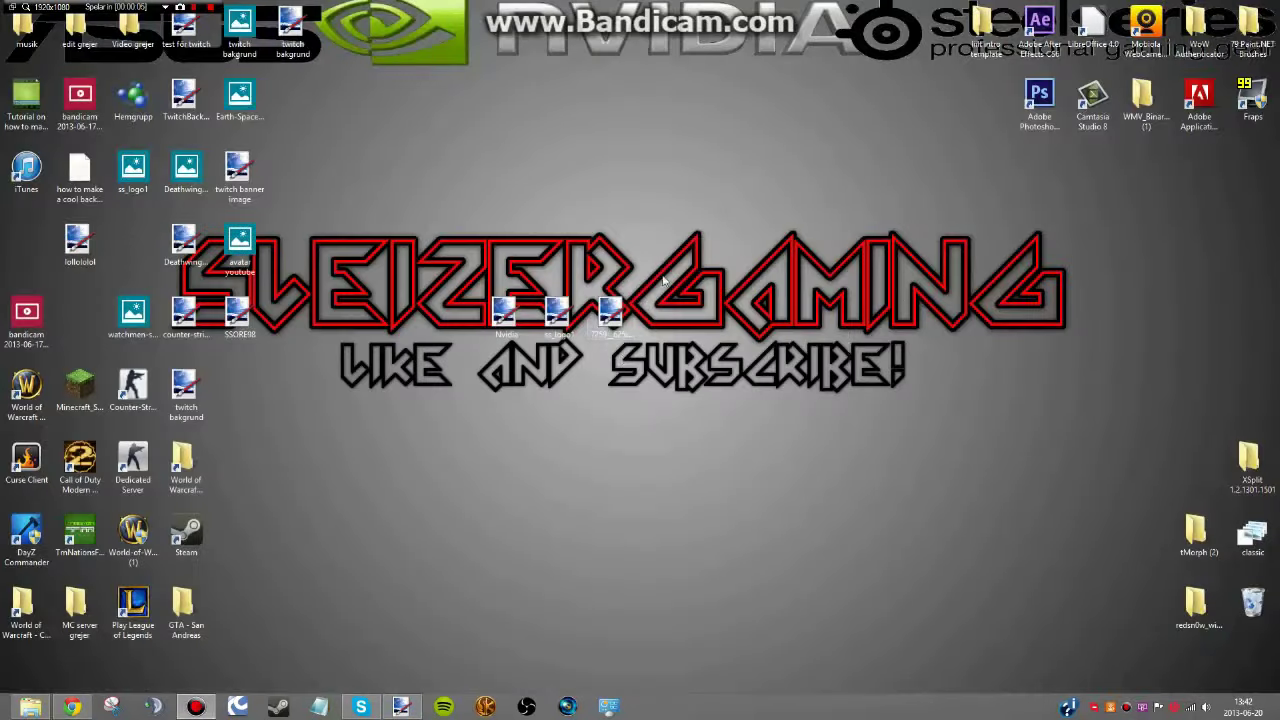
left_click(401, 707)
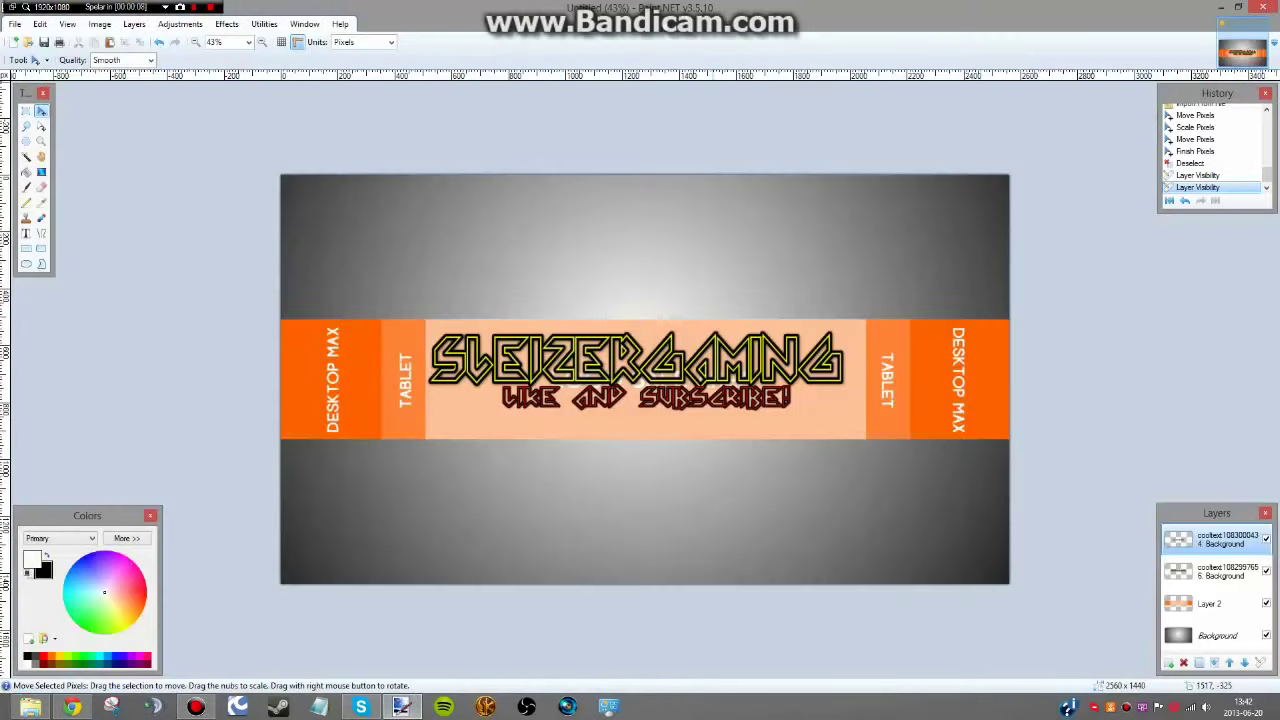
left_click(1267, 605)
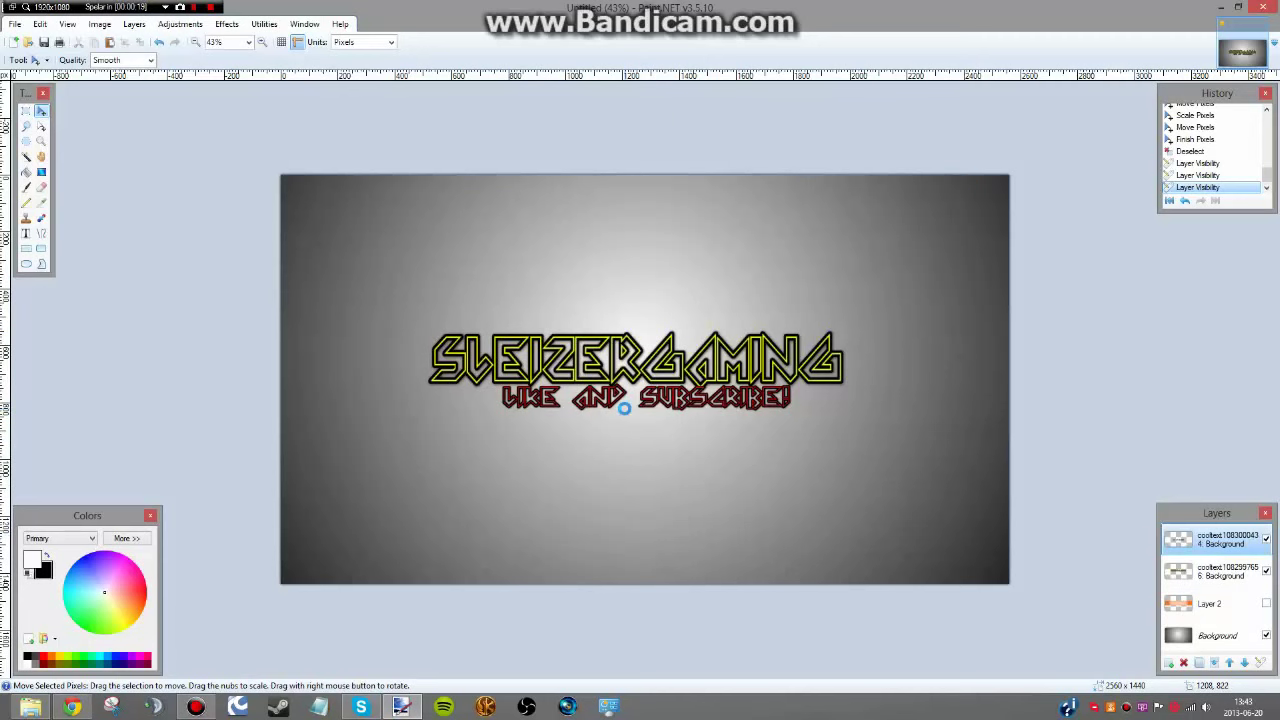
Save the banner to the desktop as 'youtuba background sleizergaming like and subscribe!' (.pdn).
key("ctrl+s")
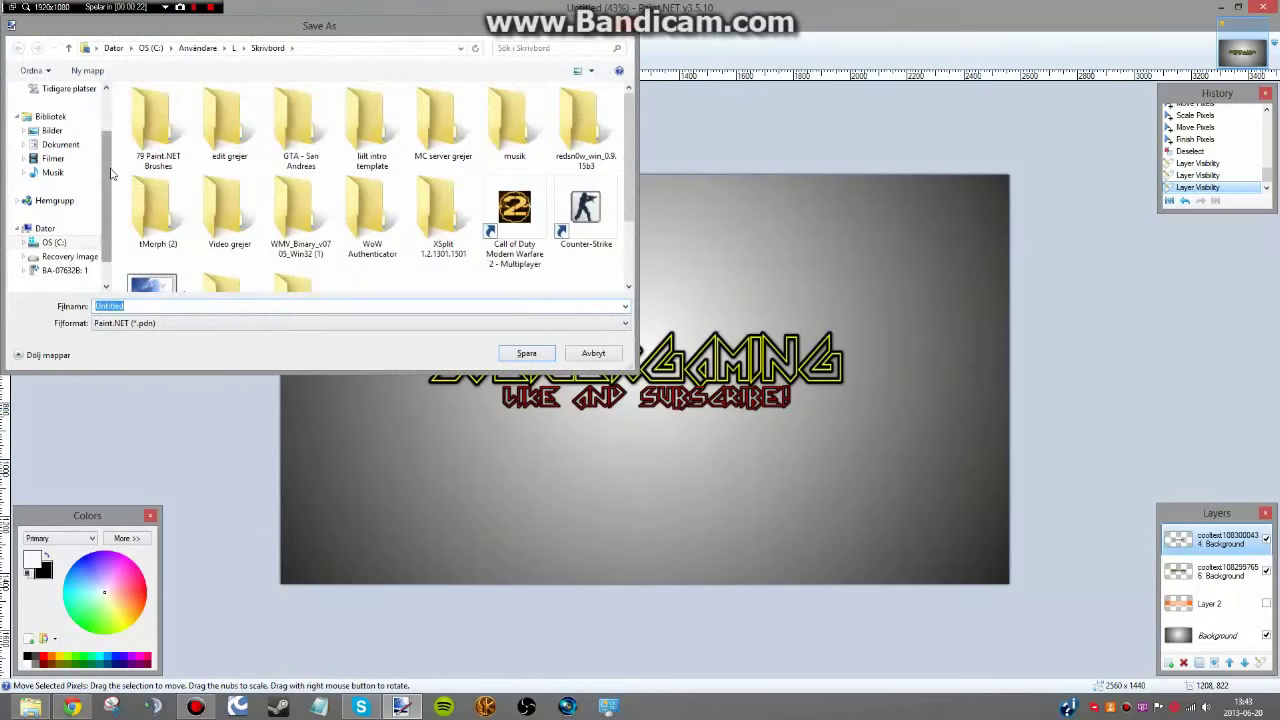
scroll(60, 174, "up", 2)
left_click(58, 122)
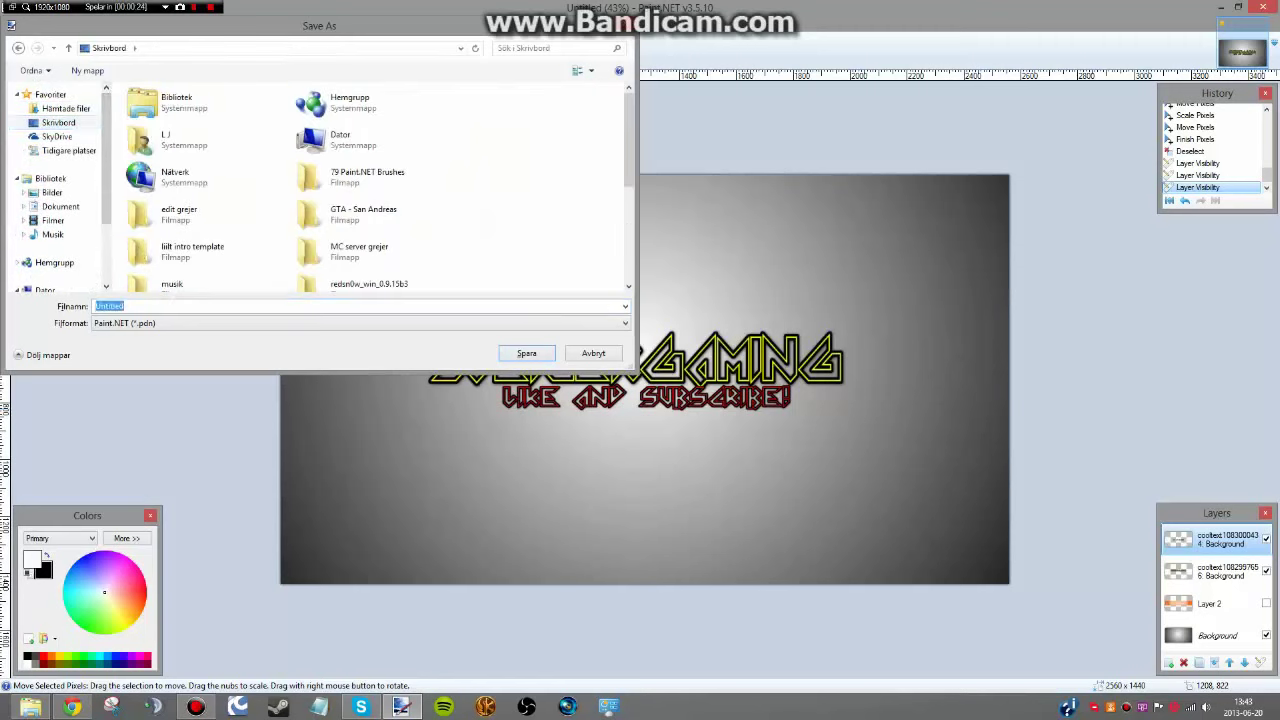
type("you")
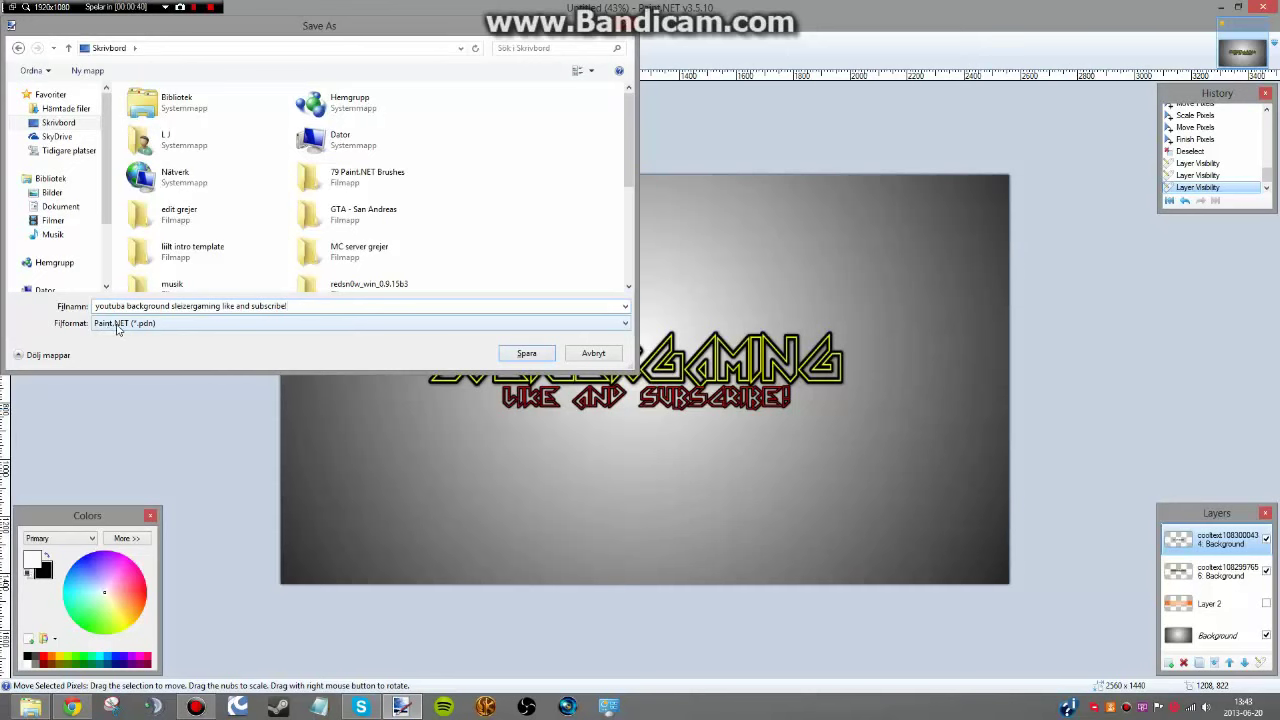
left_click(540, 354)
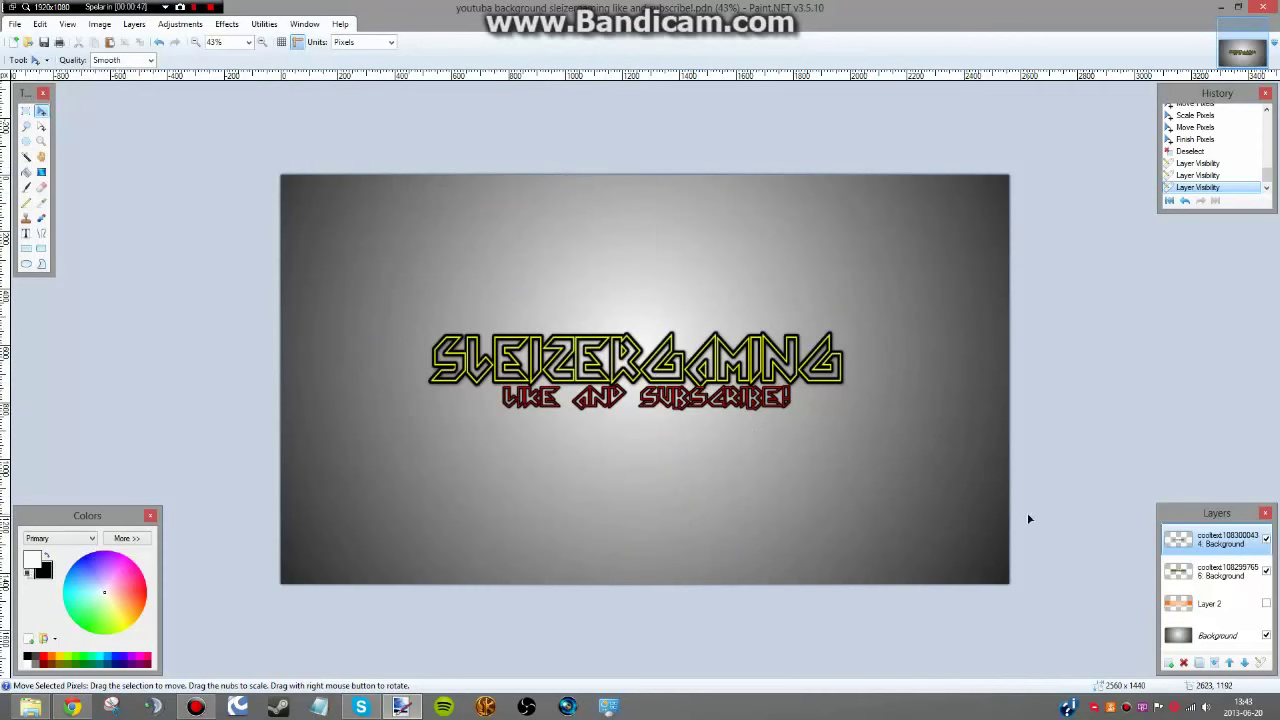
Save a copy of the banner to the desktop in PNG format.
left_click(1208, 603)
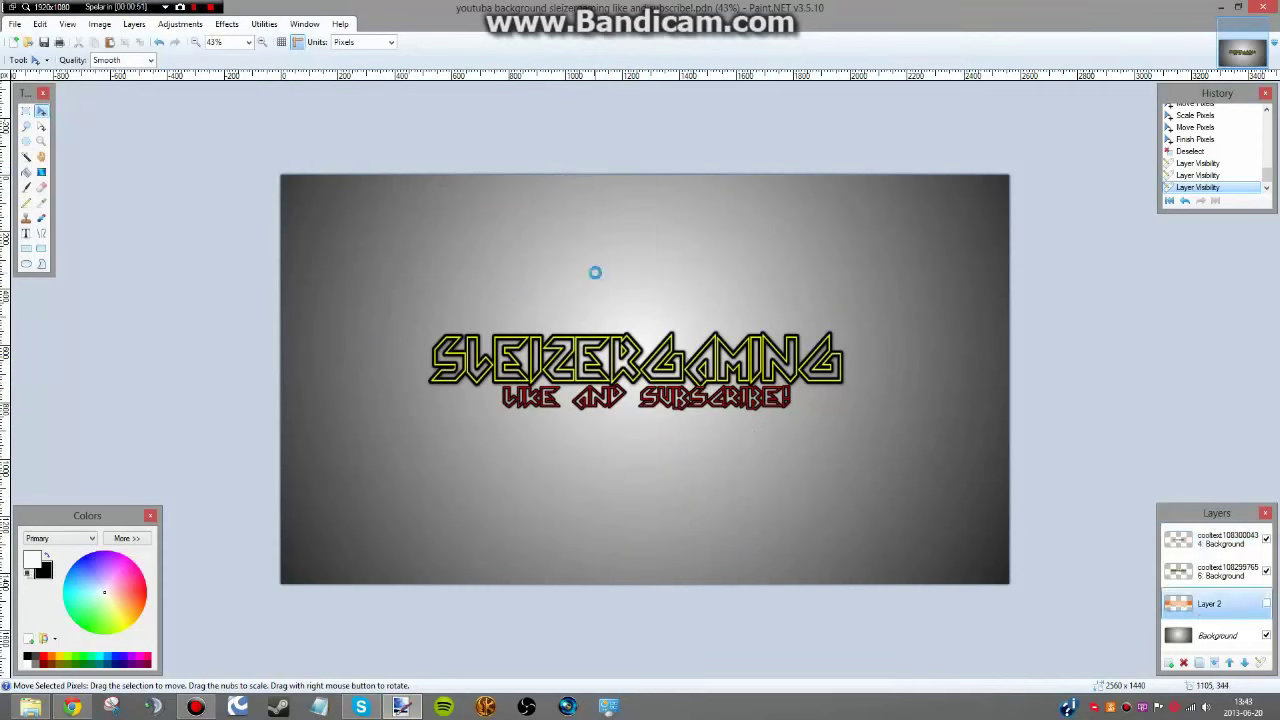
key("ctrl+shift+s")
scroll(110, 187, "up", 2)
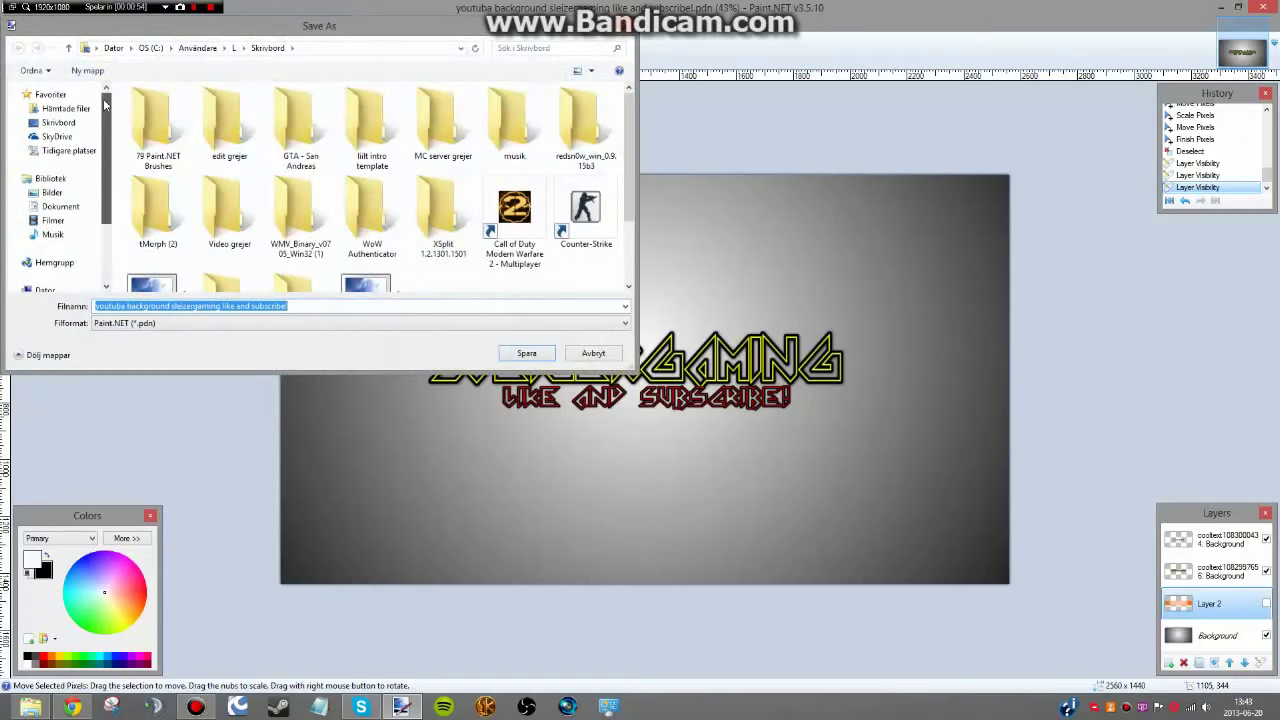
left_click(58, 122)
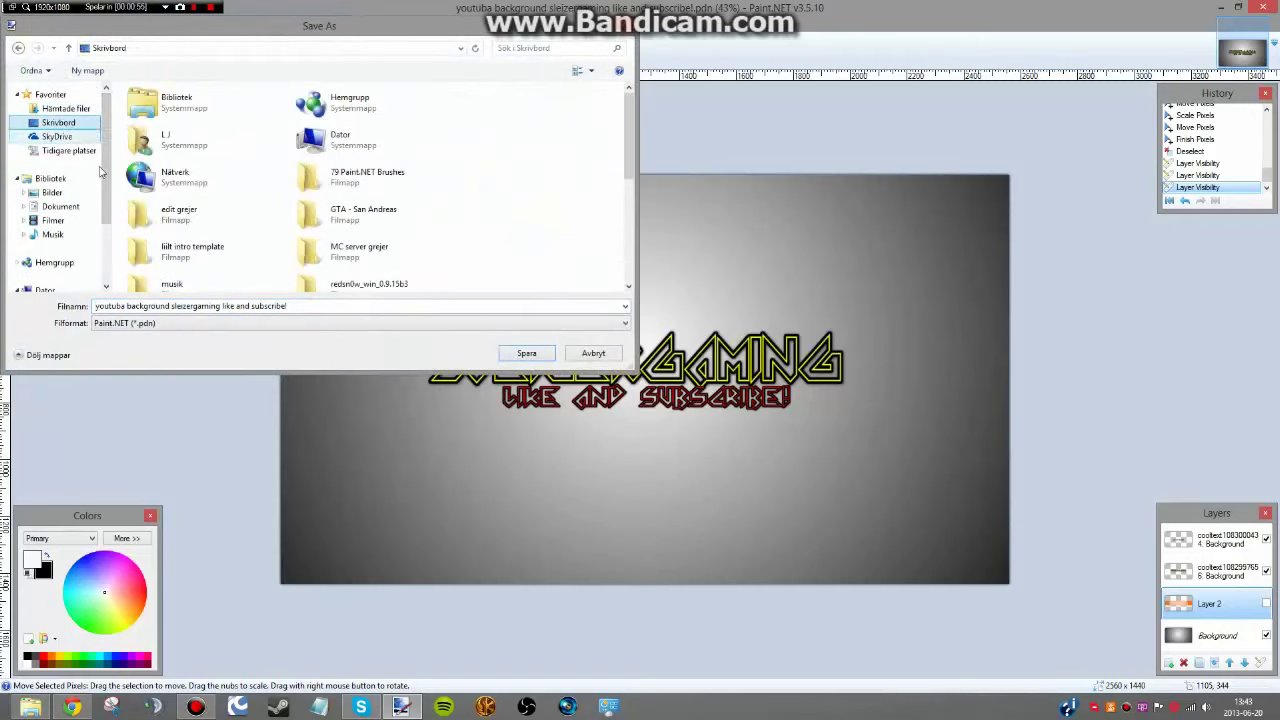
left_click(185, 324)
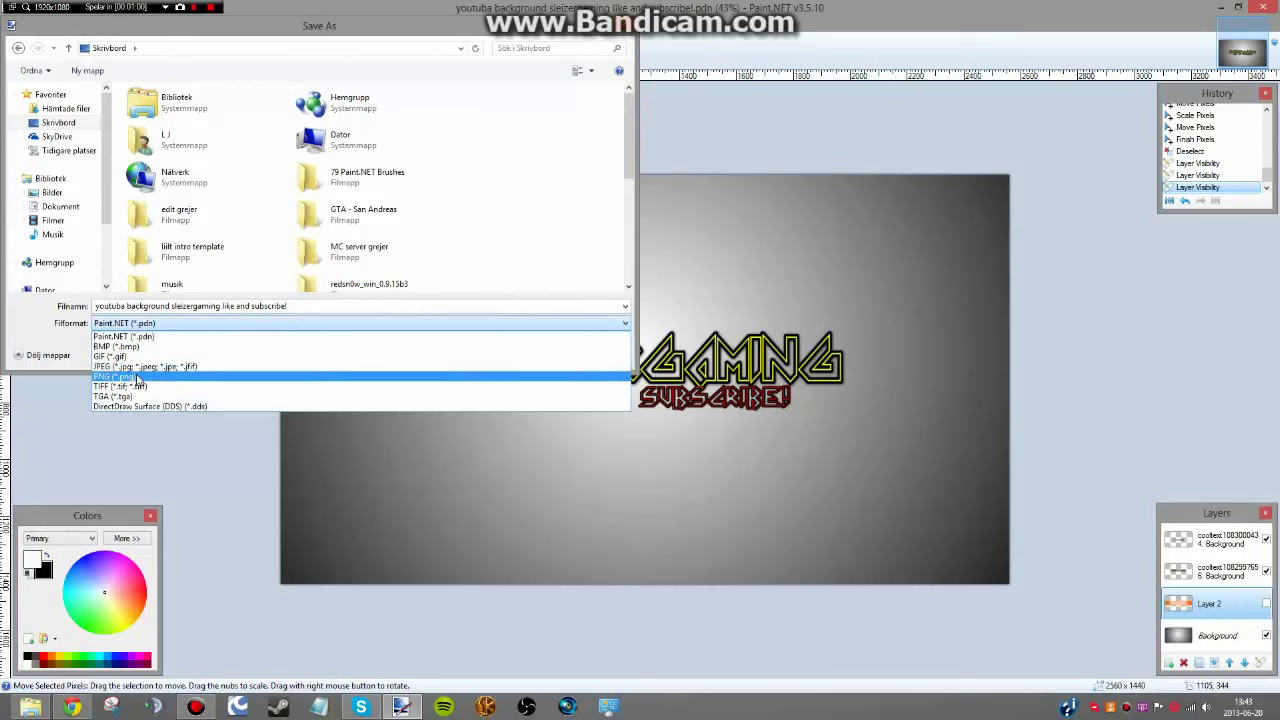
left_click(135, 376)
left_click(526, 353)
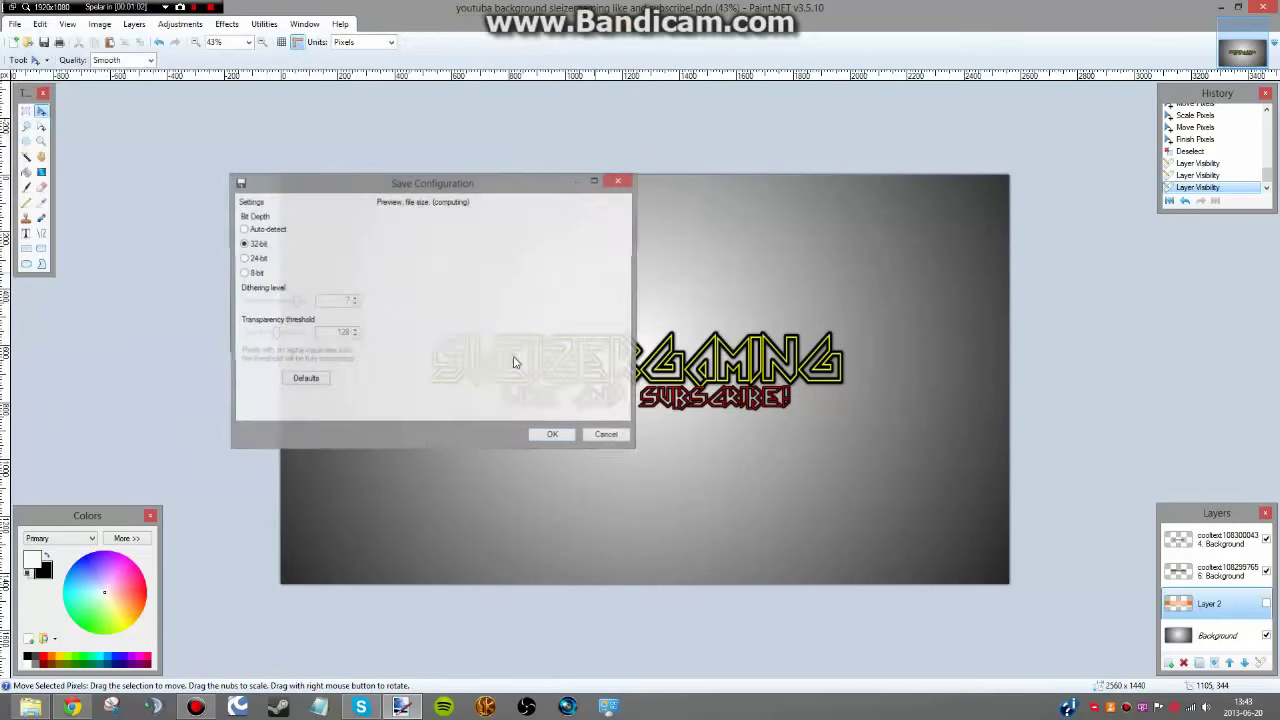
Accept the PNG save settings, flatten the image, and minimize Paint.NET.
left_click_drag(444, 183, 424, 190)
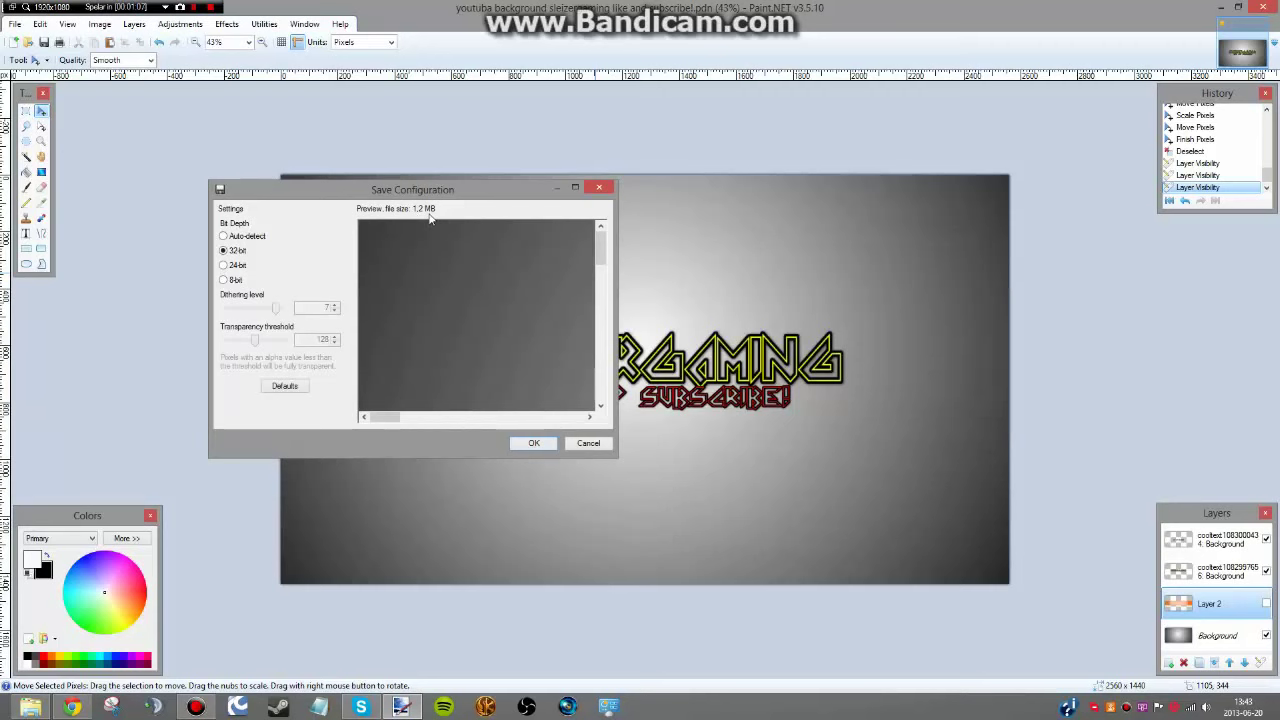
left_click_drag(420, 190, 437, 172)
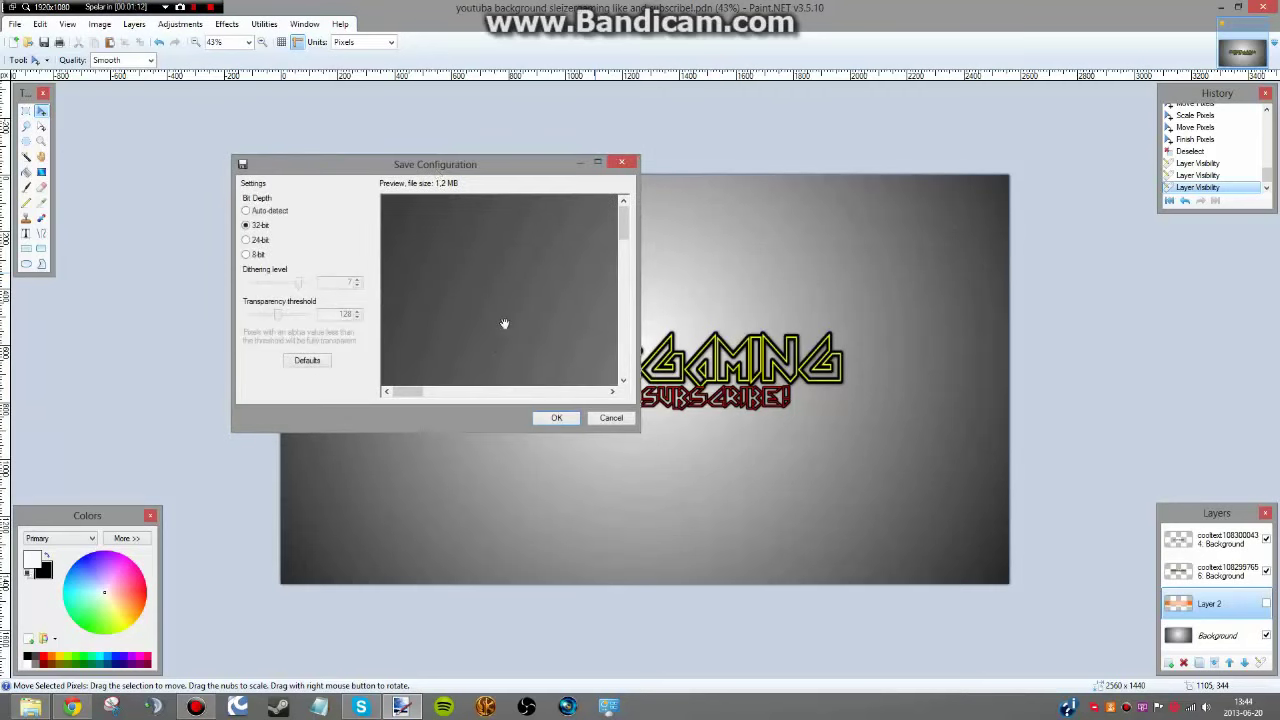
left_click(457, 394)
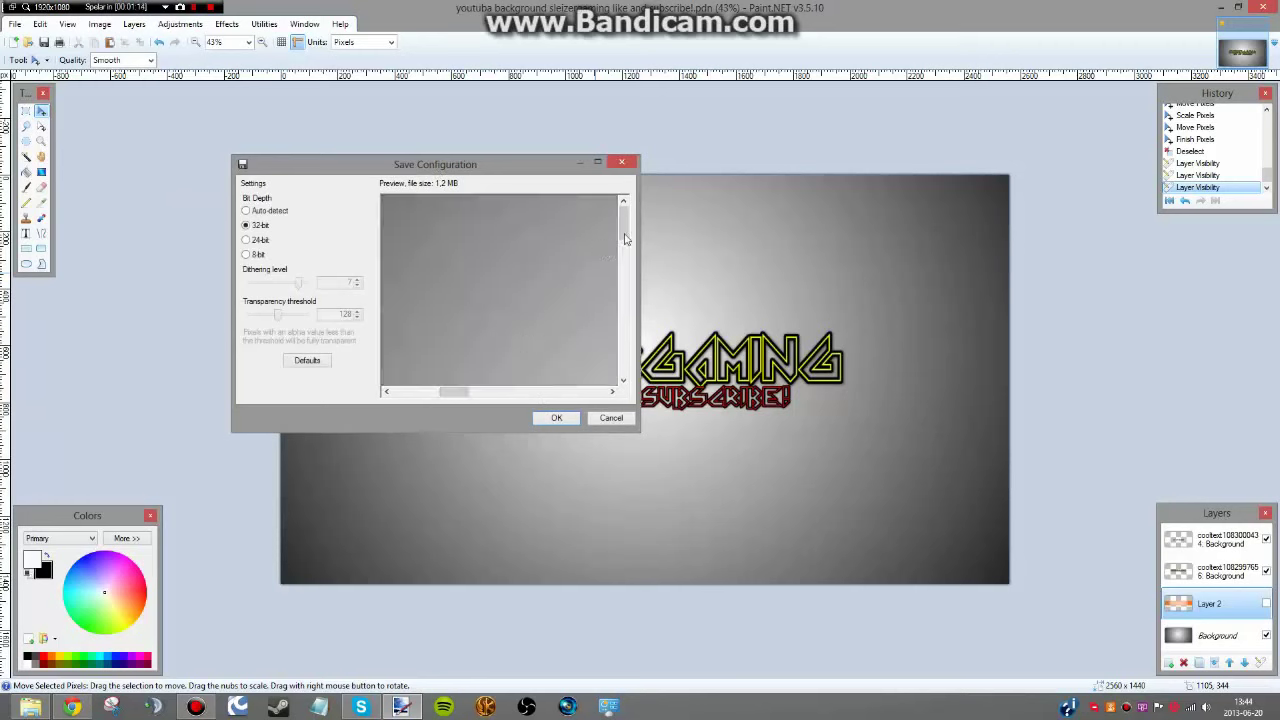
left_click(624, 293)
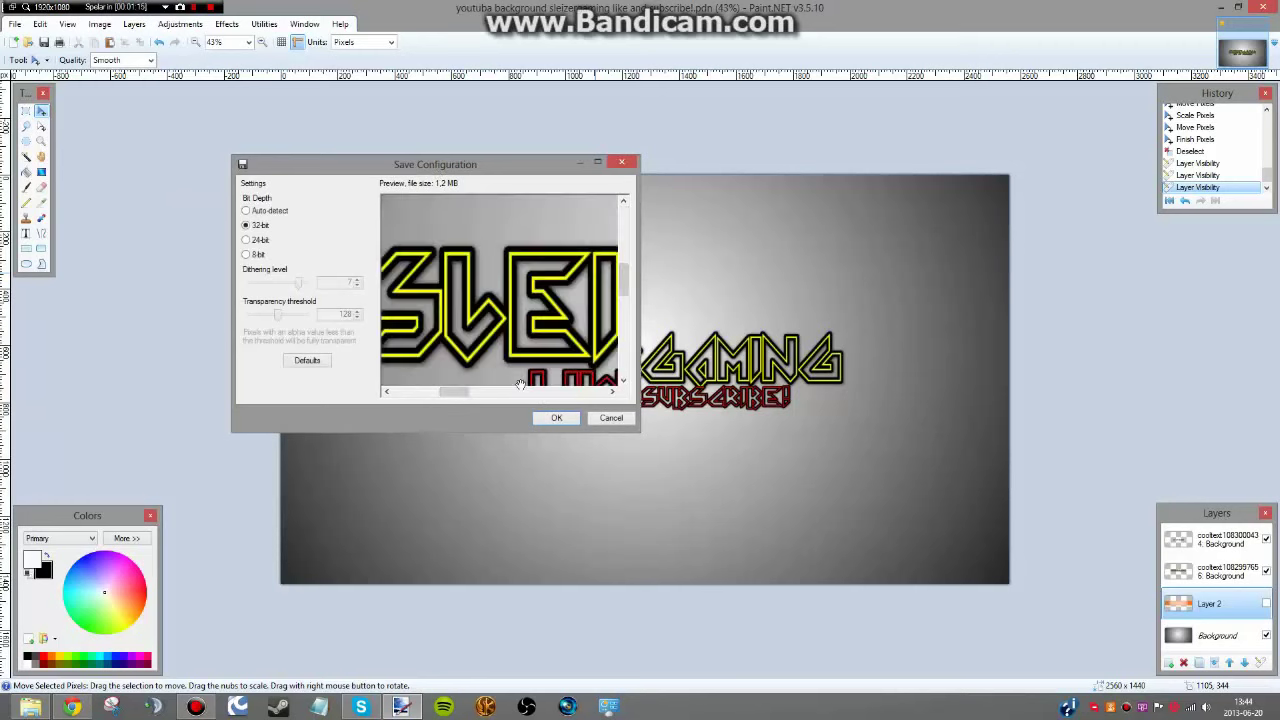
left_click(556, 421)
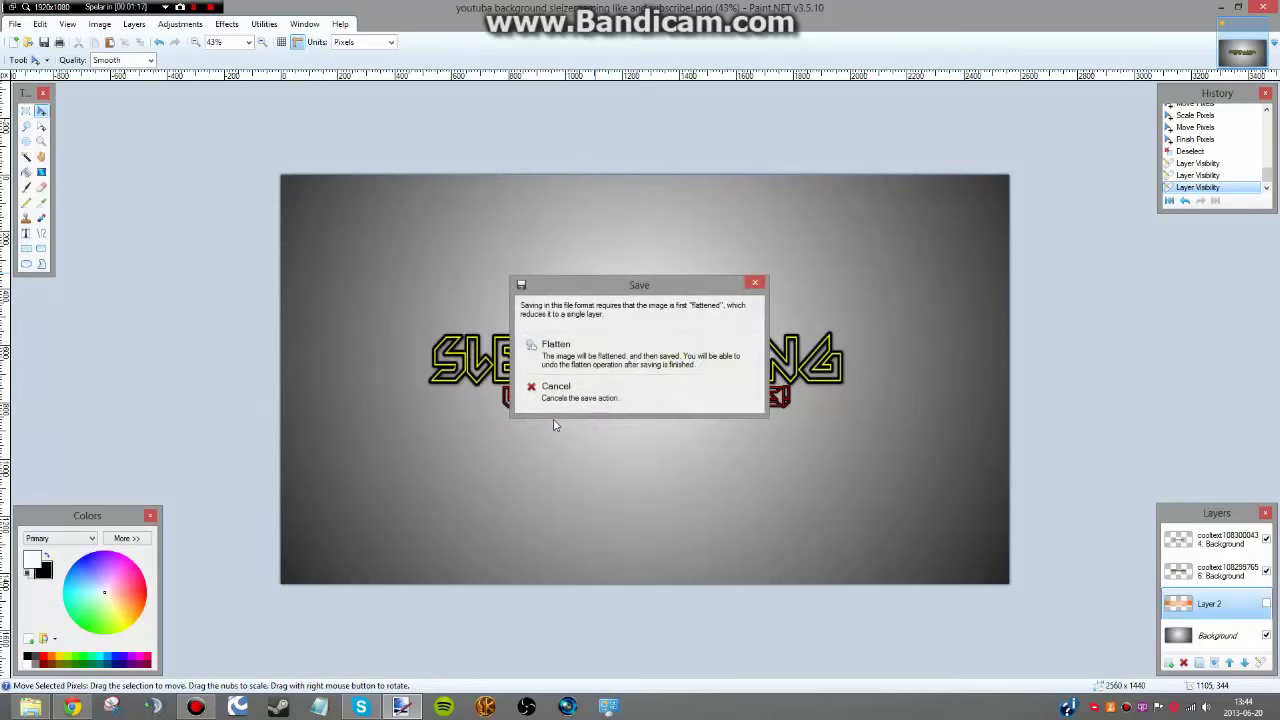
left_click(626, 359)
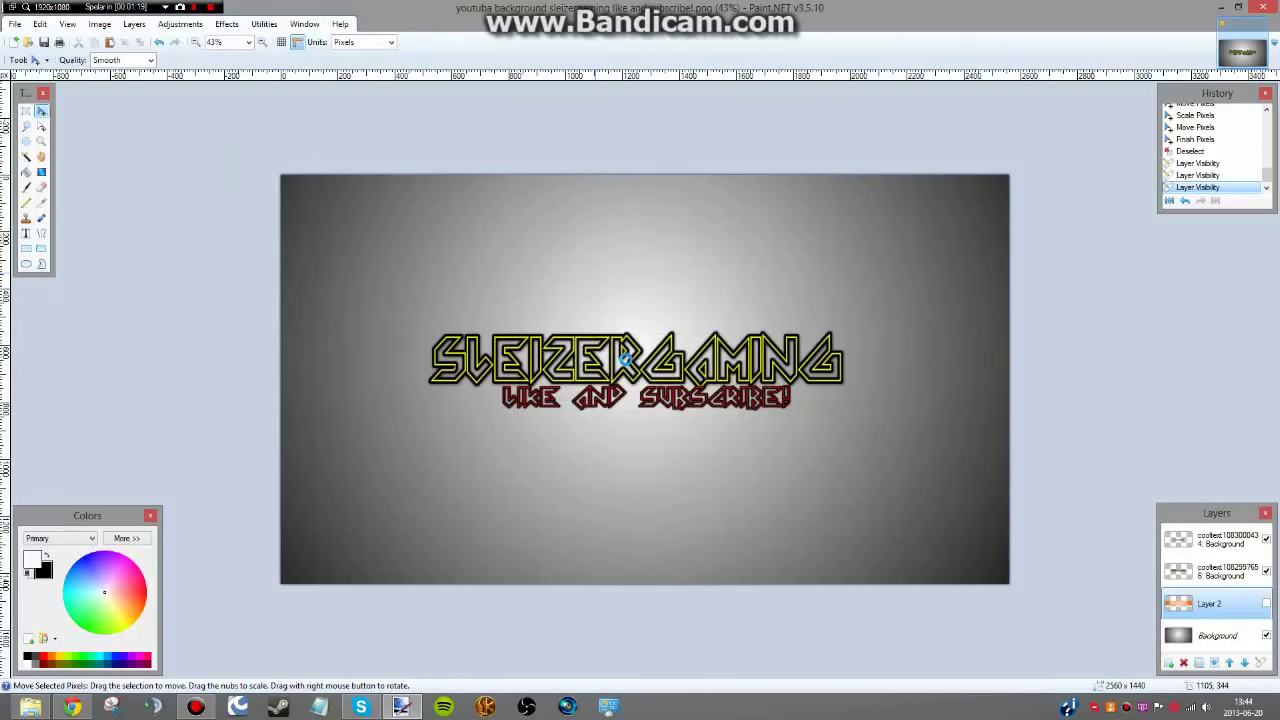
left_click(1224, 7)
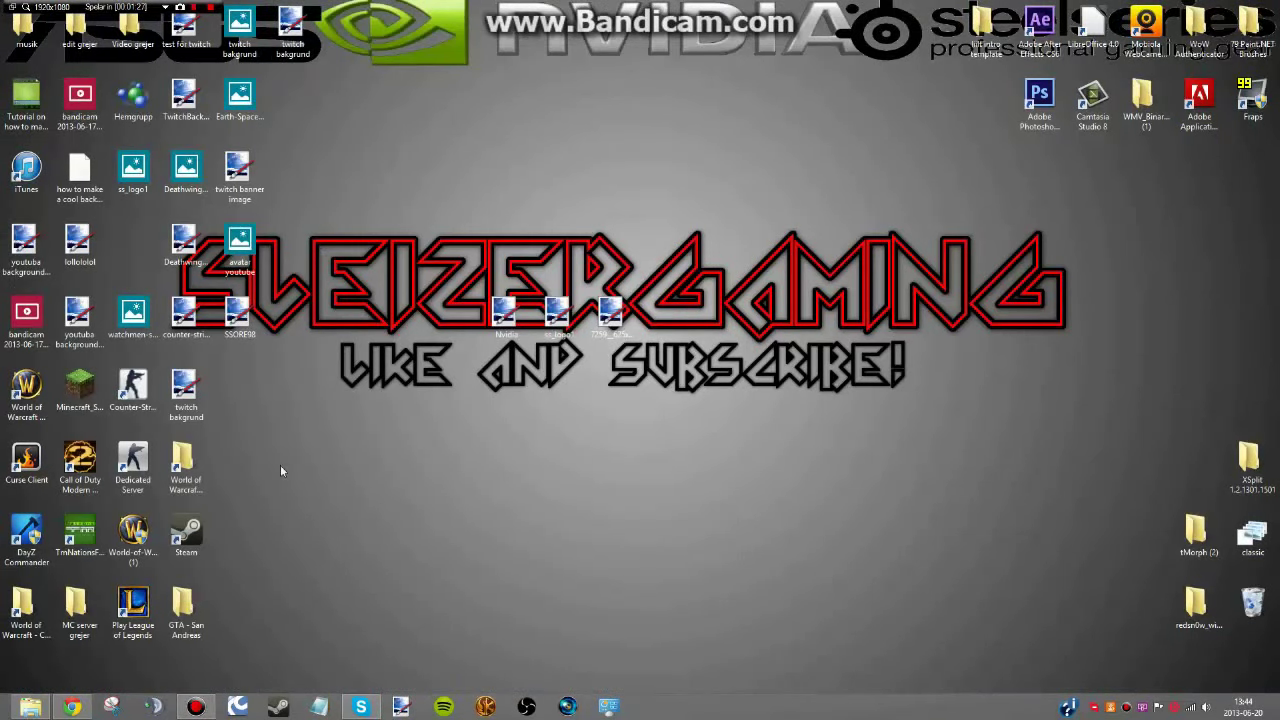
Open the saved PNG banner from the desktop in Paint.NET.
left_click(76, 312)
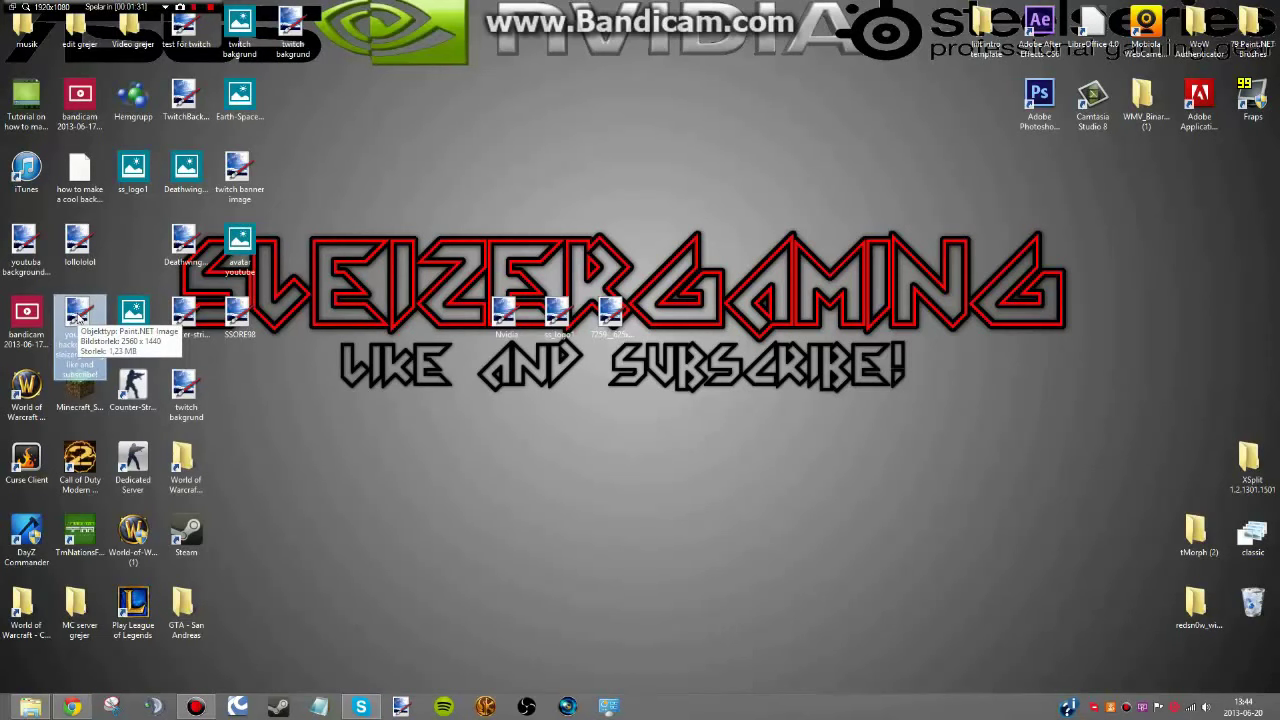
double_click(78, 314)
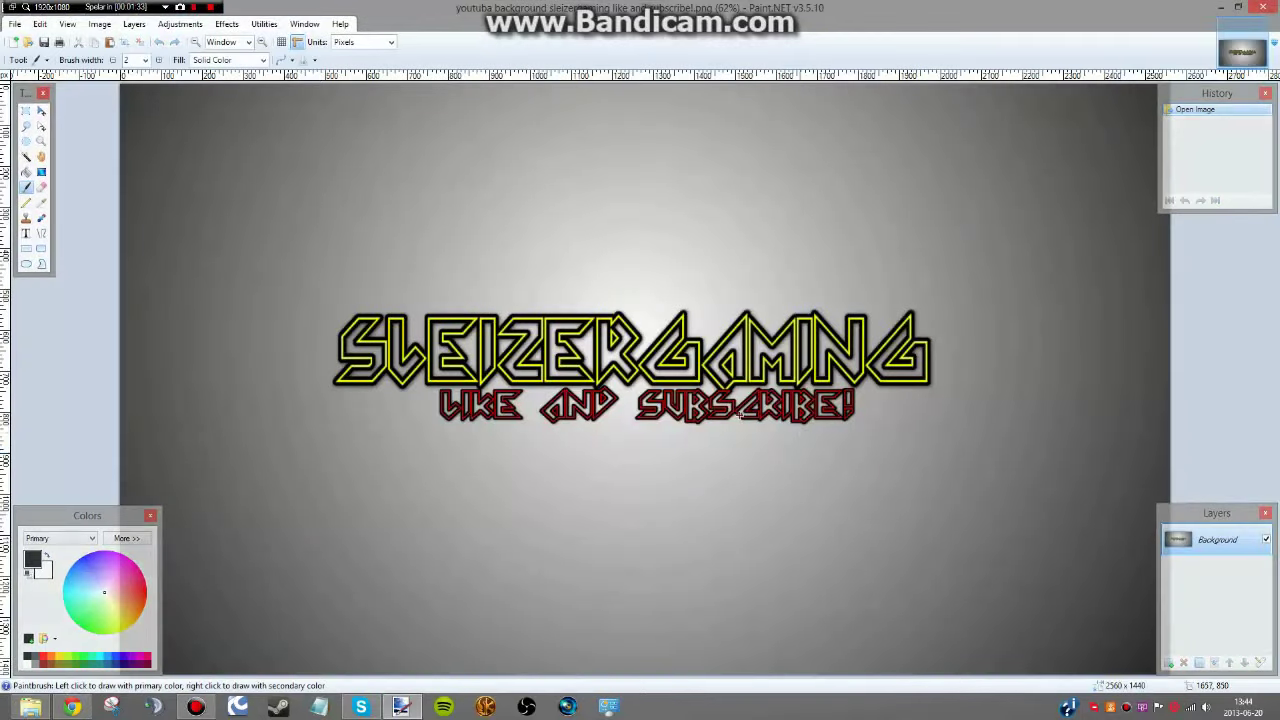
key("m")
scroll(539, 290, "down", 3, "ctrl")
scroll(539, 290, "up", 2)
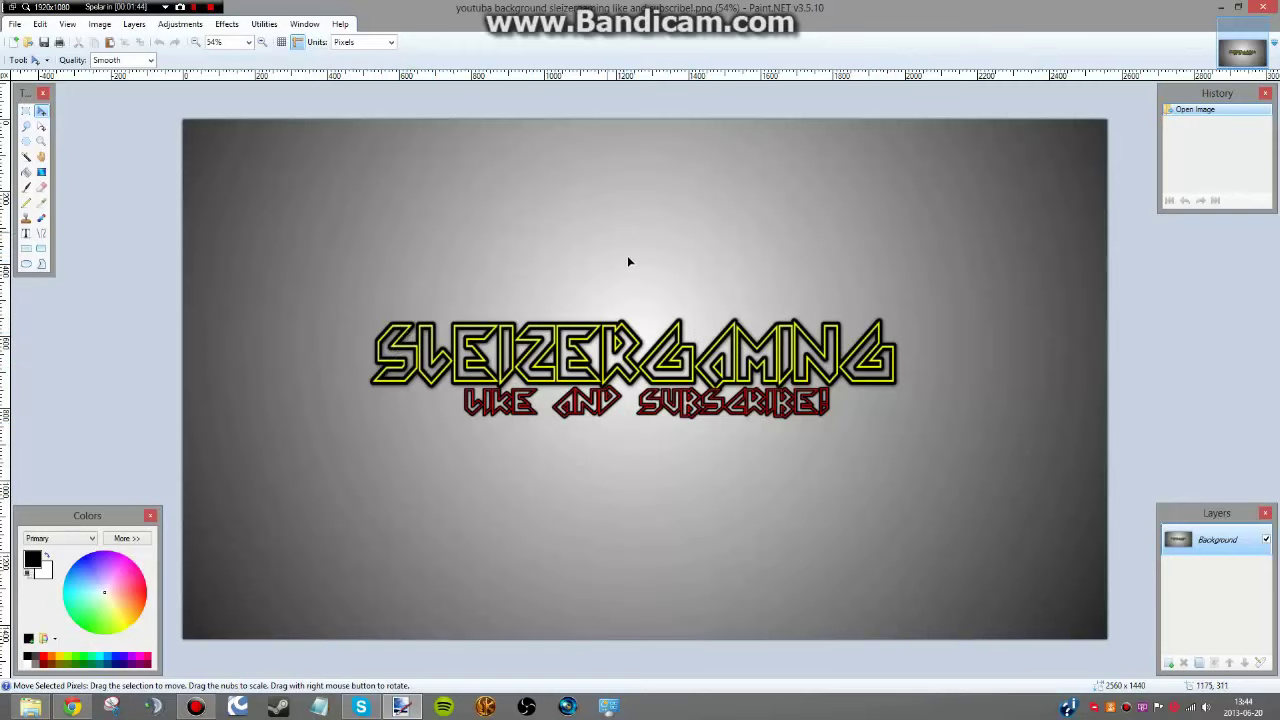
scroll(622, 290, "down", 1)
scroll(620, 294, "up", 1)
scroll(621, 295, "down", 1)
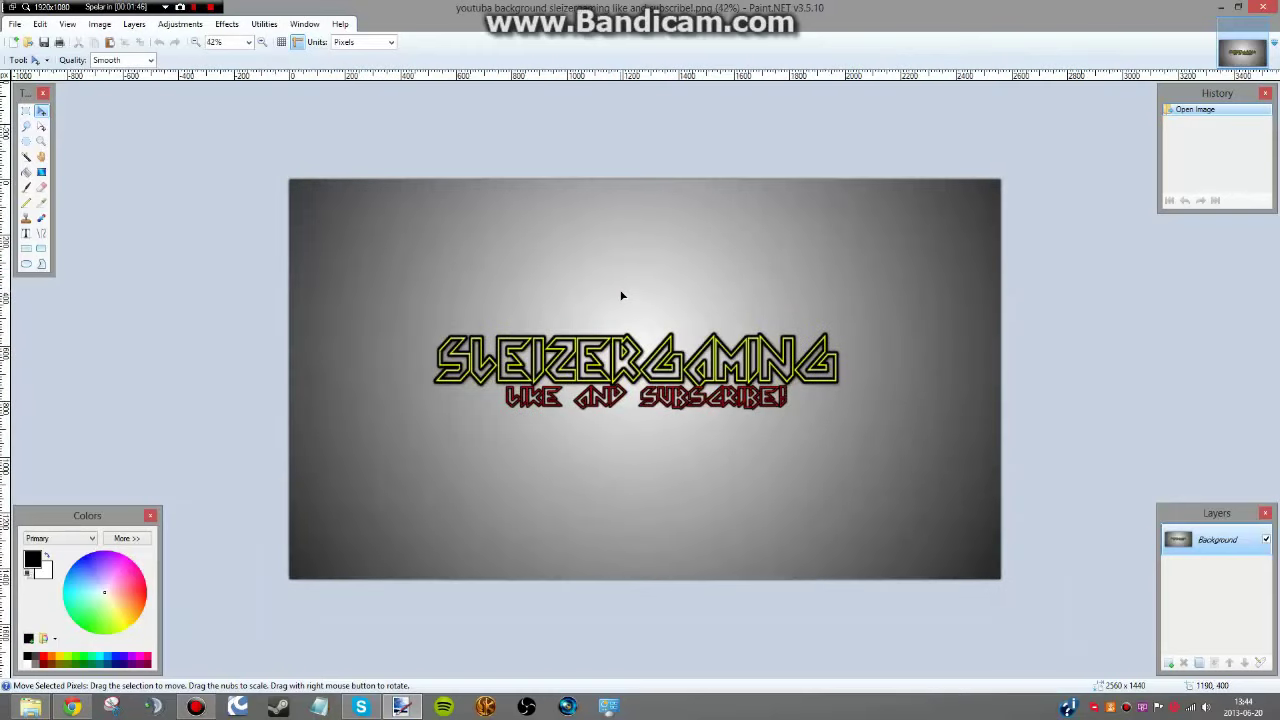
Toggle the Background layer's visibility off and on twice, then close the image.
left_click(1266, 540)
left_click(1266, 540)
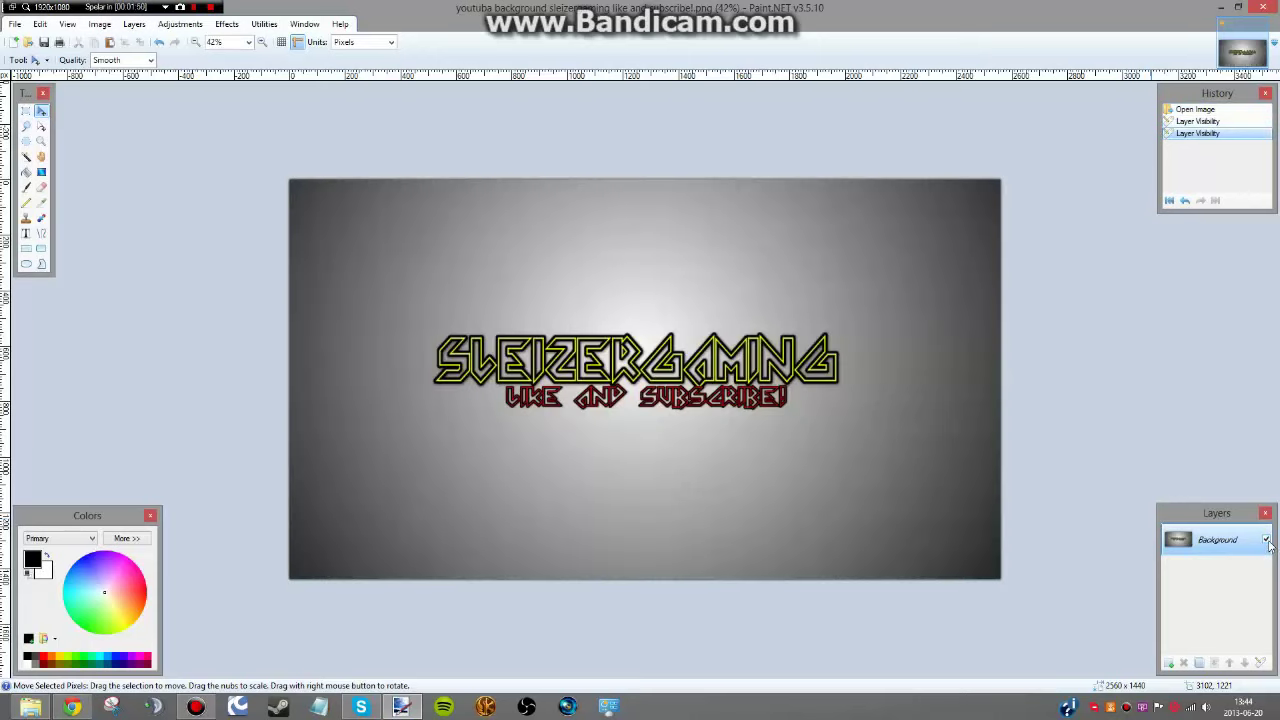
left_click(1266, 540)
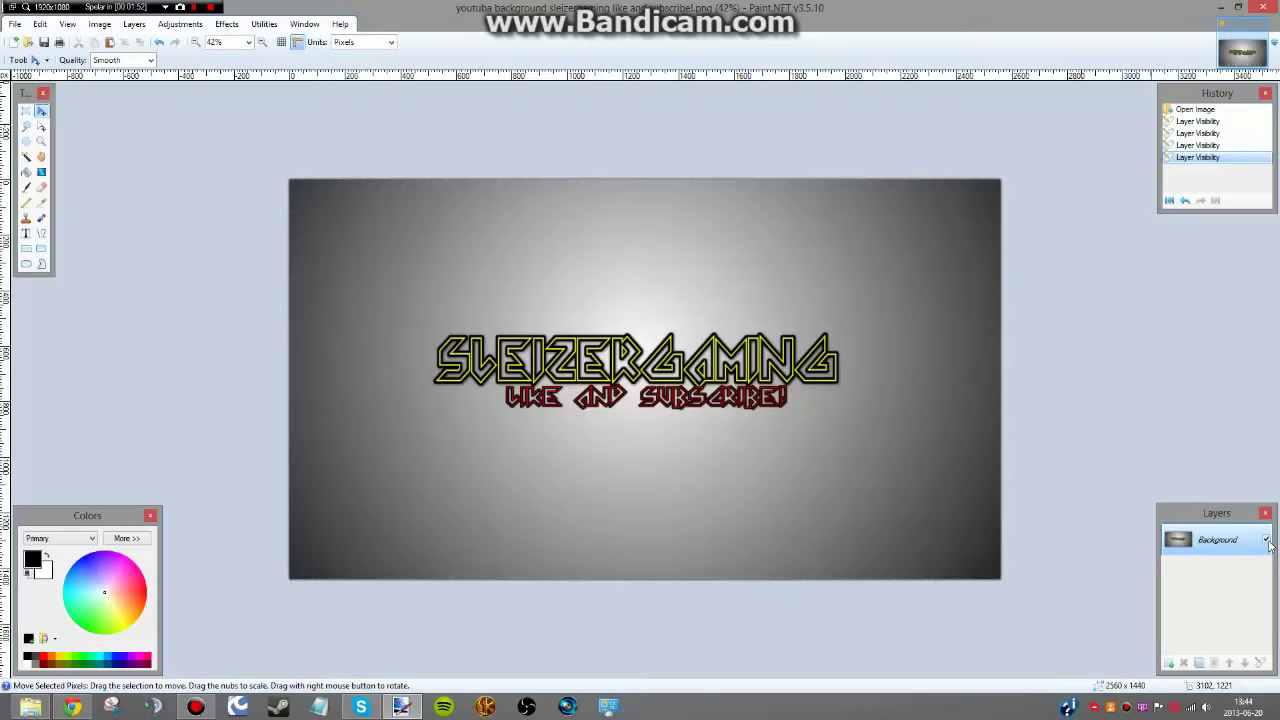
left_click(1266, 540)
left_click(1268, 5)
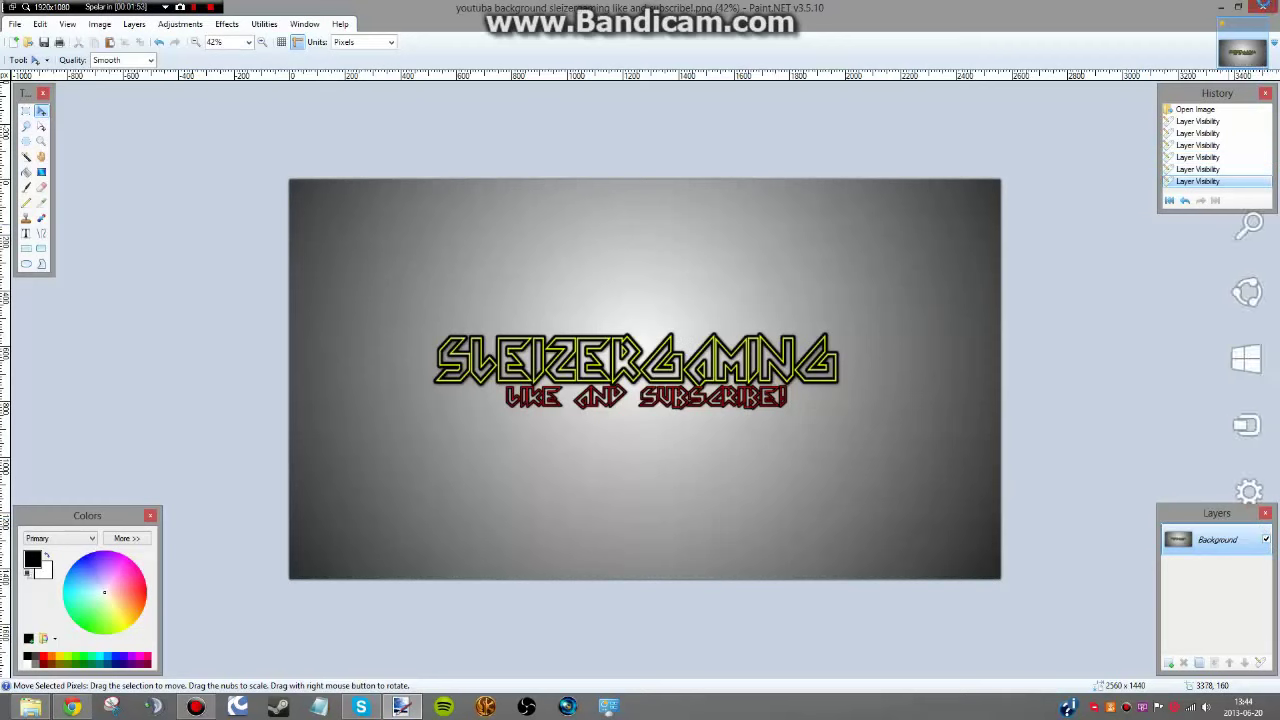
left_click(655, 374)
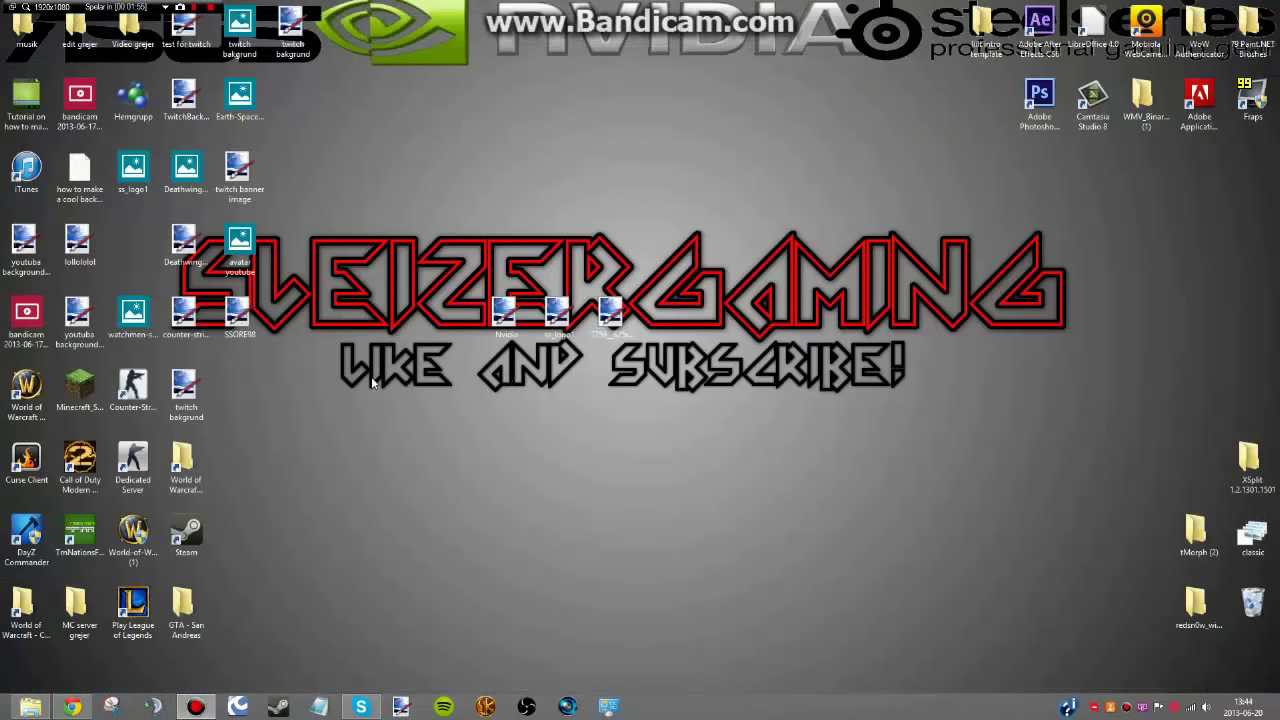
left_click(28, 243)
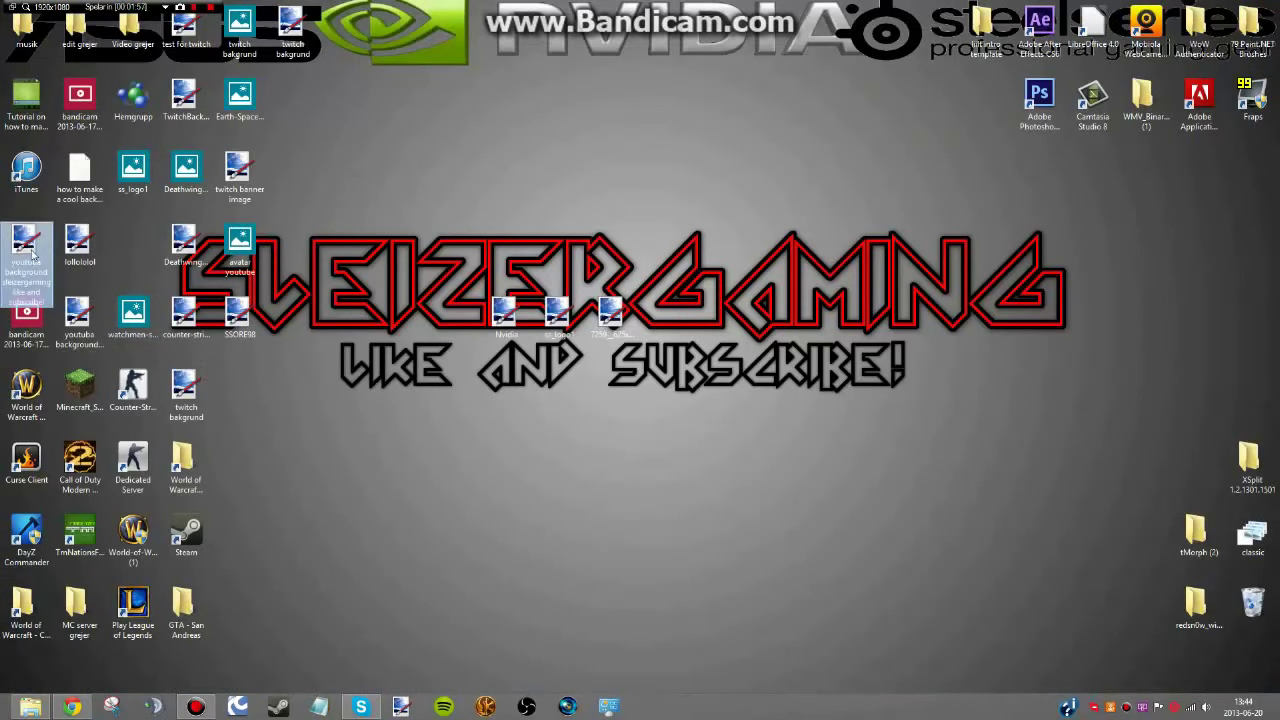
double_click(33, 255)
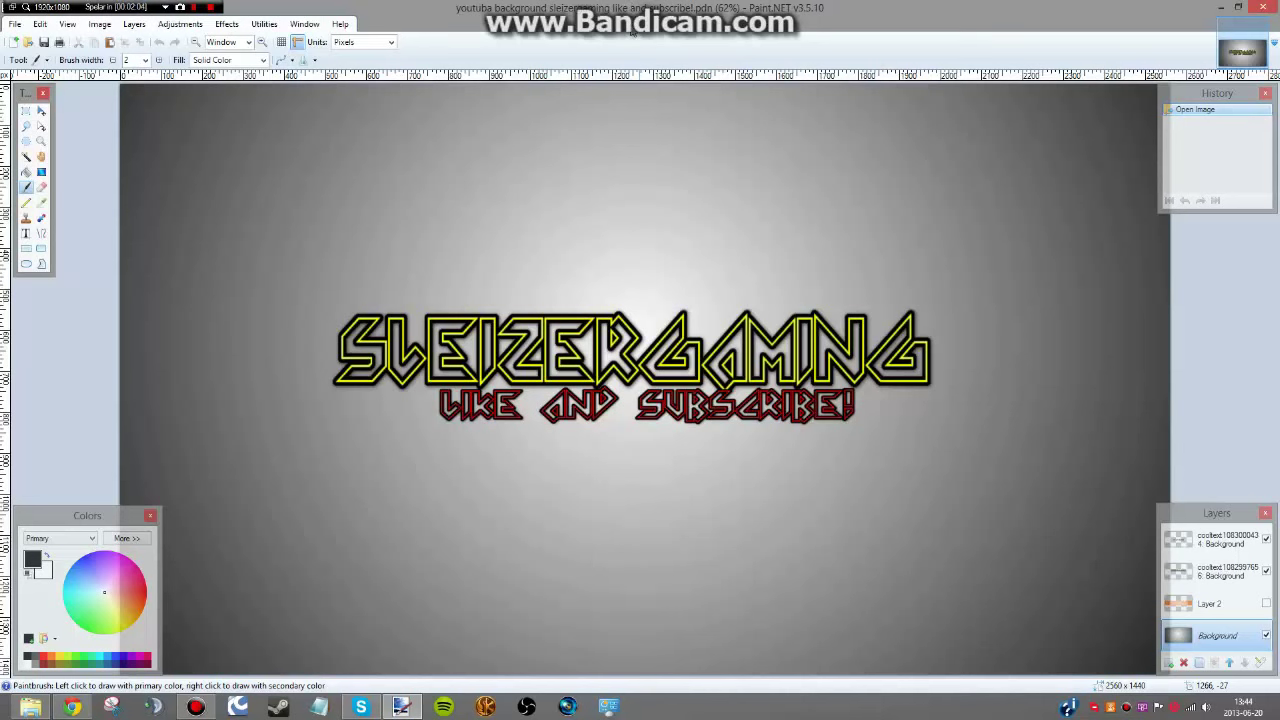
key("ctrl+shift+s")
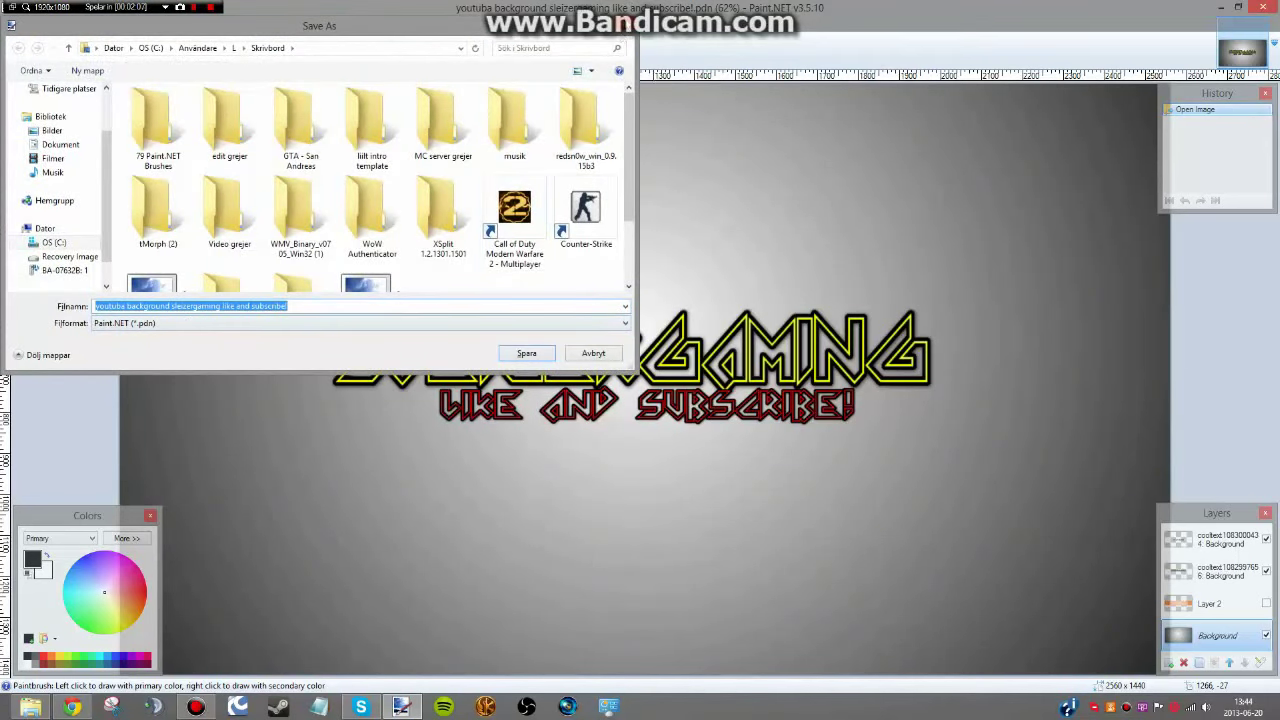
key("Escape")
left_click(1216, 540)
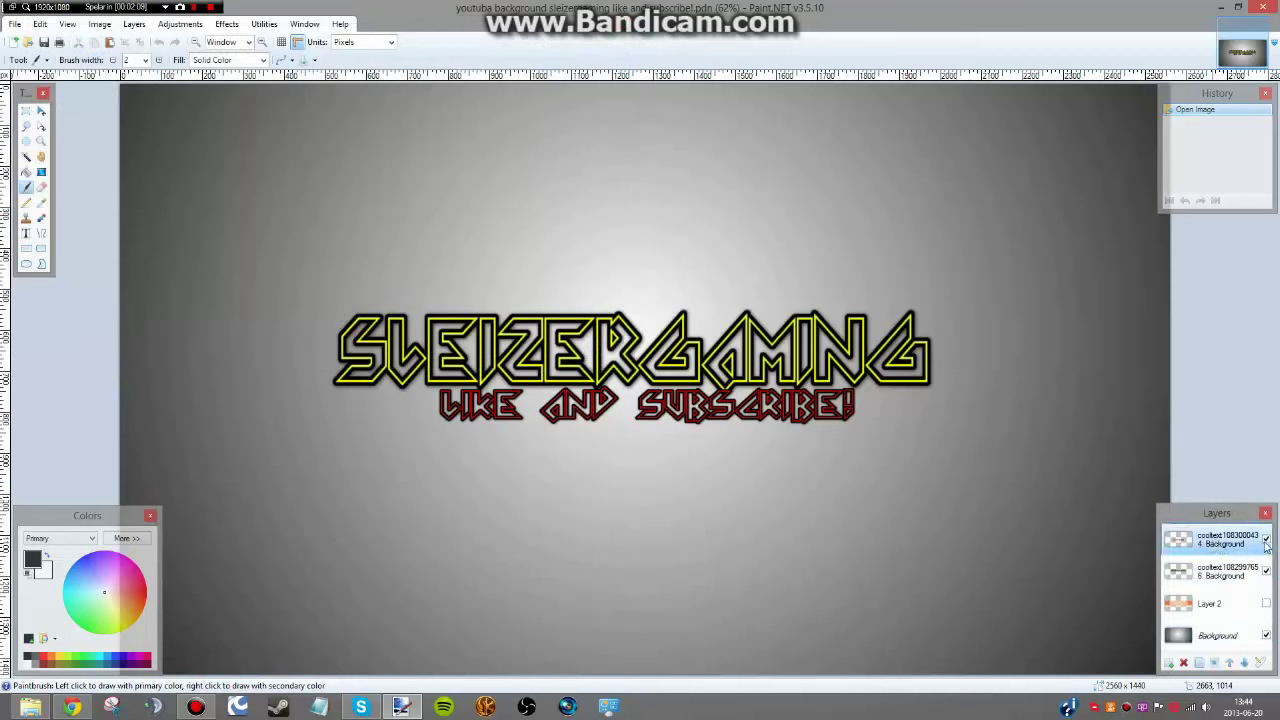
left_click(1266, 571)
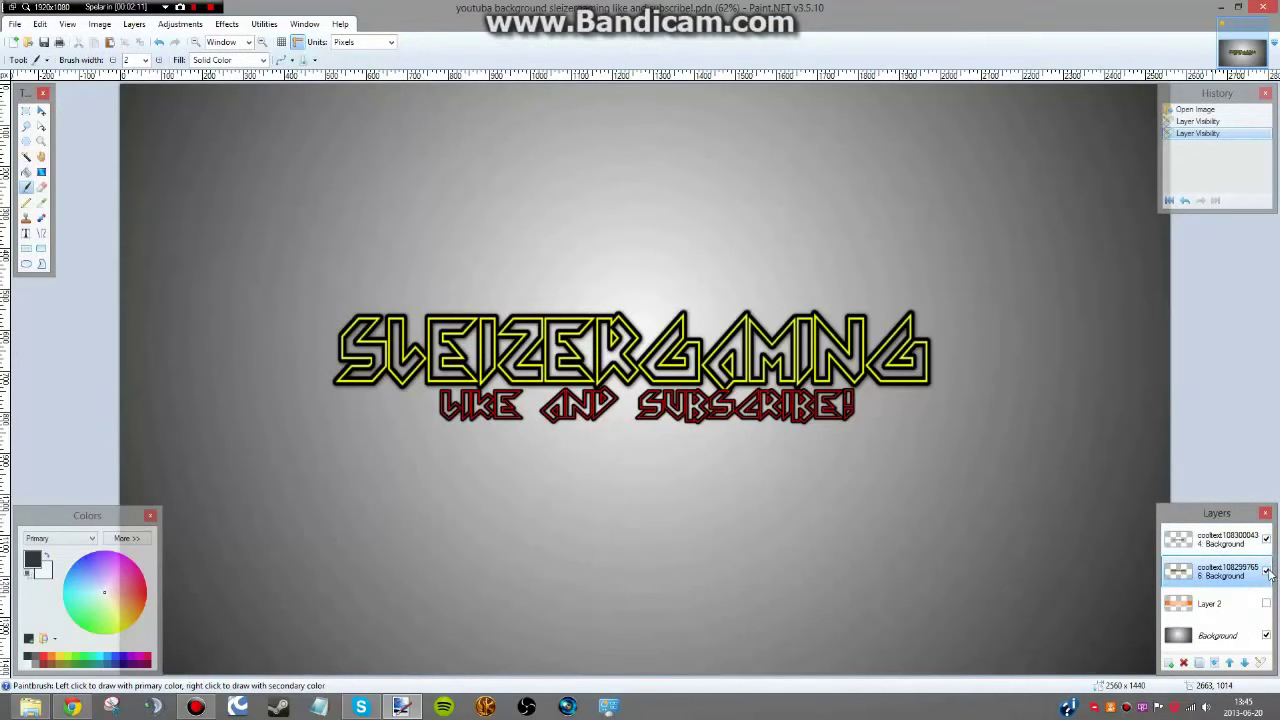
left_click(1266, 571)
left_click(1220, 540)
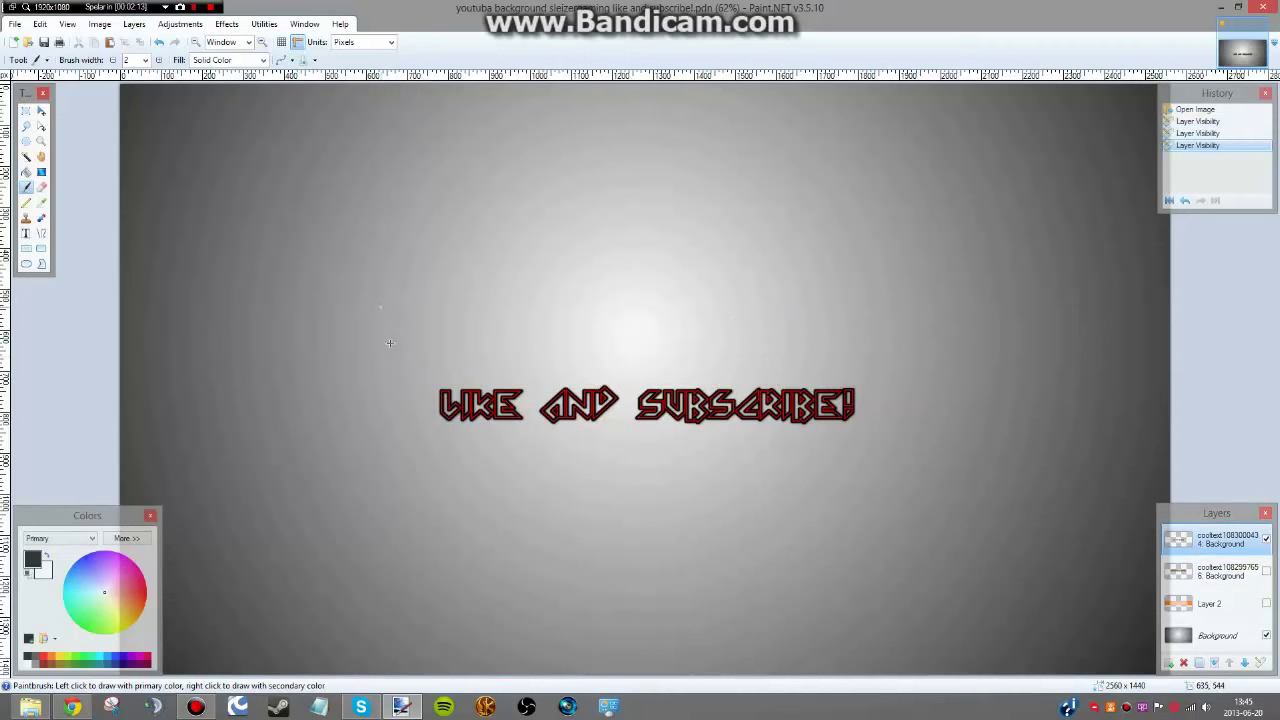
left_click(1266, 571)
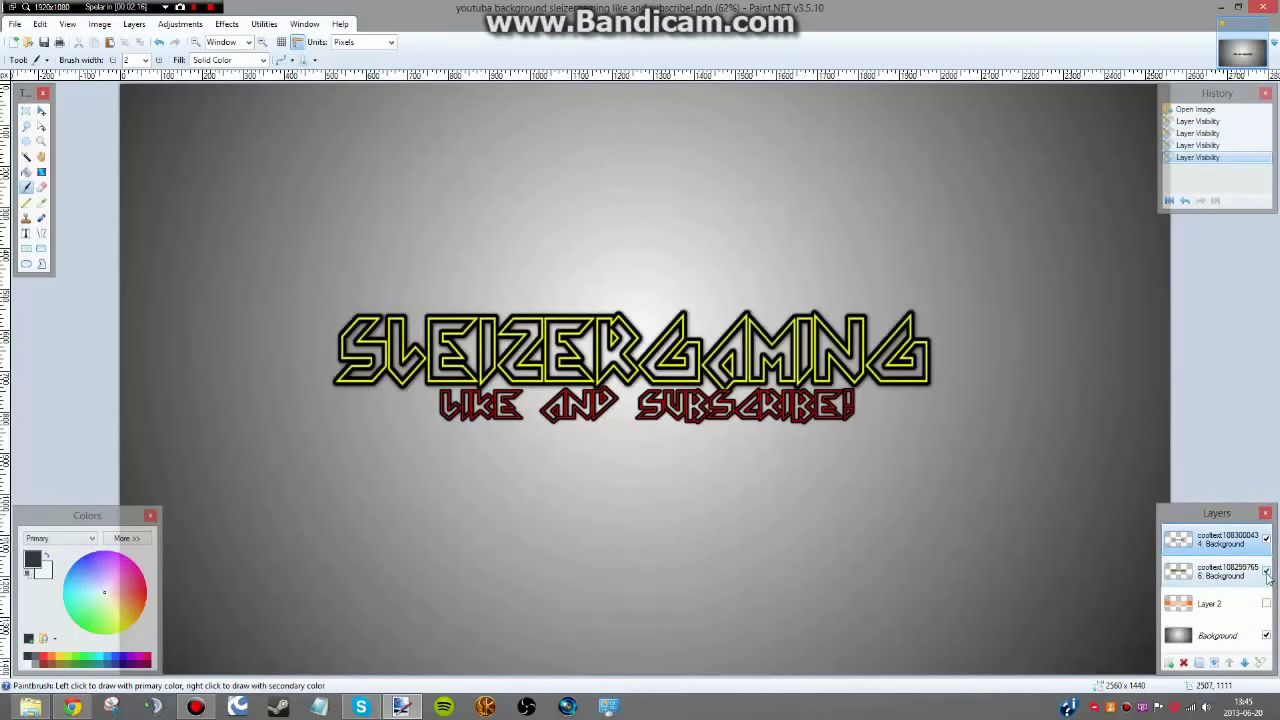
left_click(1266, 7)
left_click(670, 380)
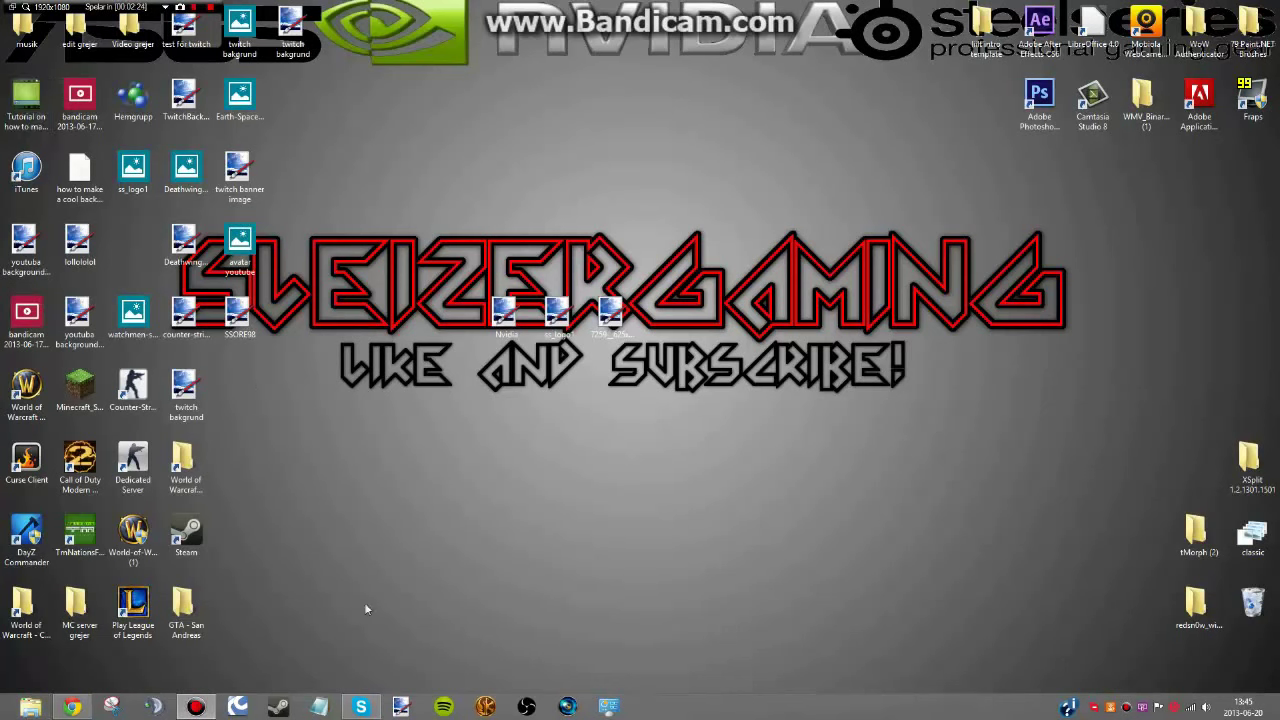
Open YouTube's My channel page and start Edit channel art, then minimize Chrome.
left_click(80, 707)
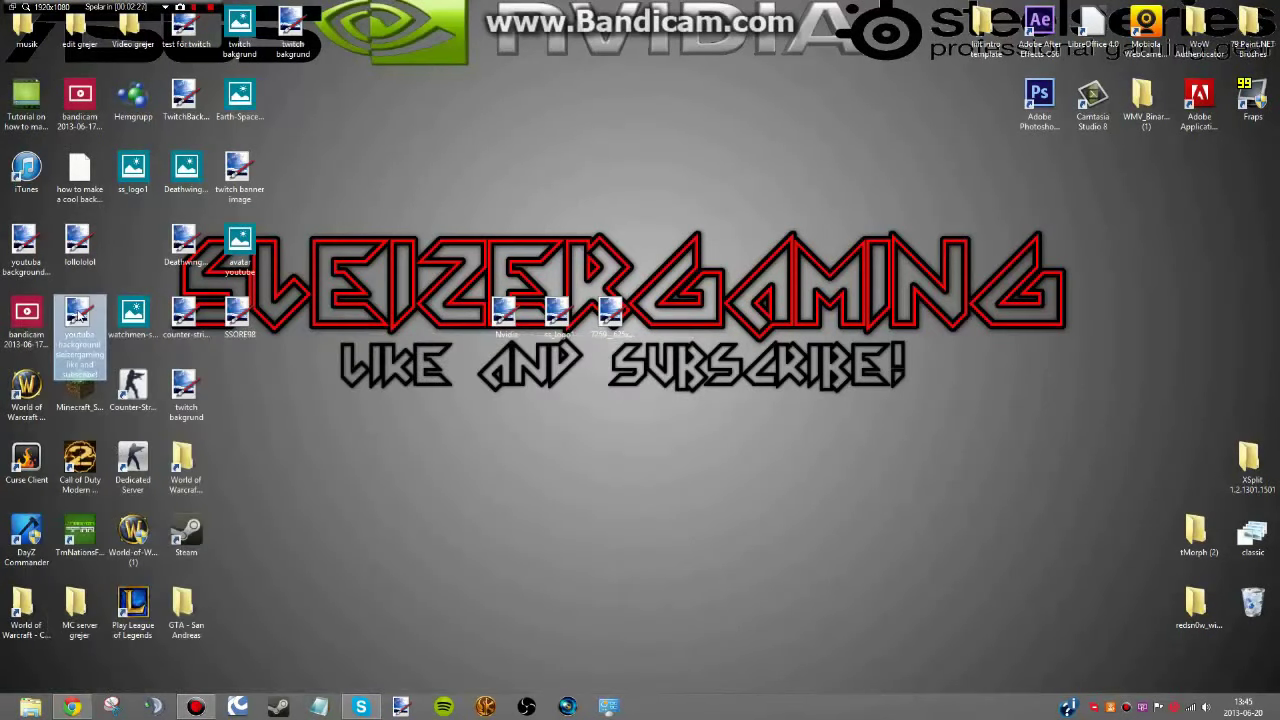
left_click(72, 707)
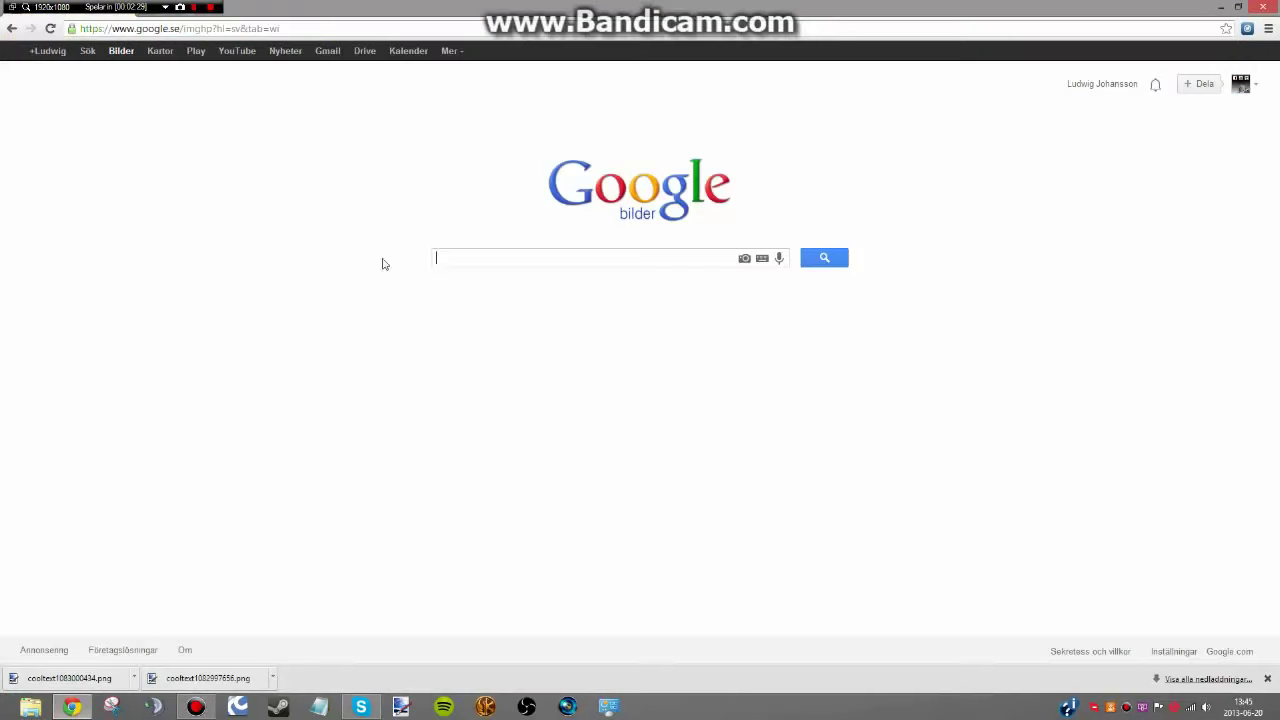
left_click(233, 52)
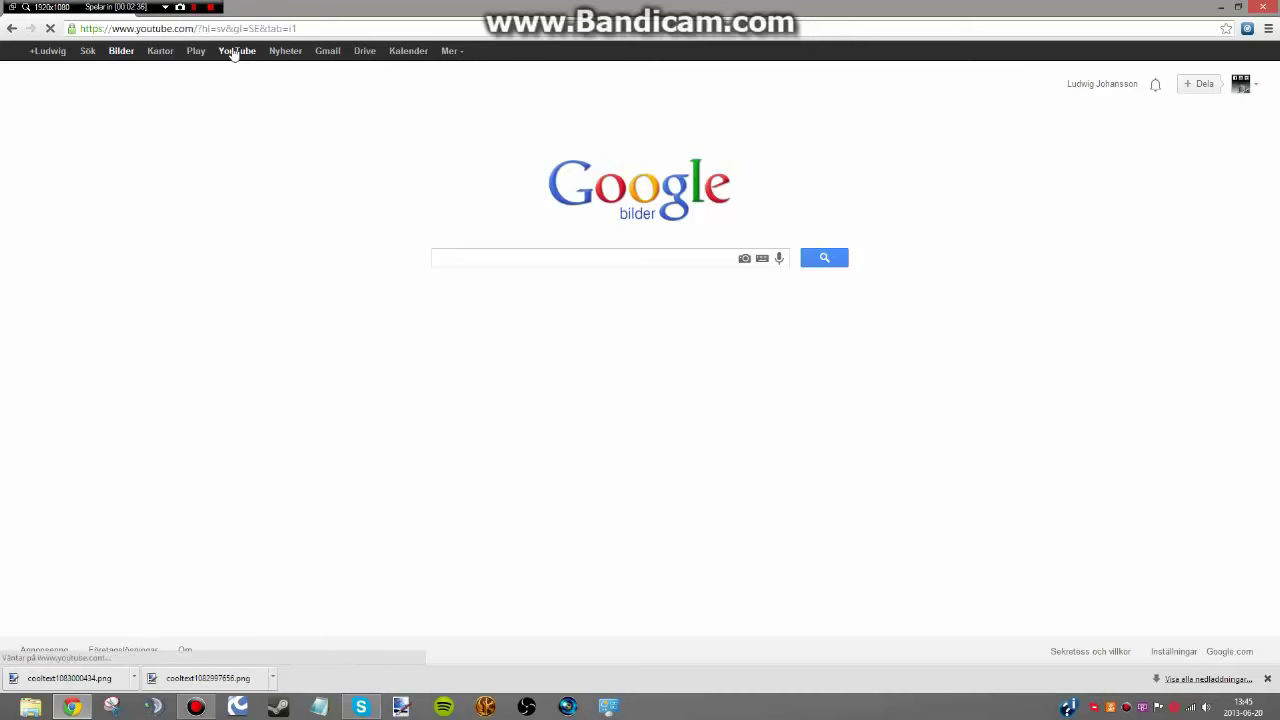
left_click(1232, 78)
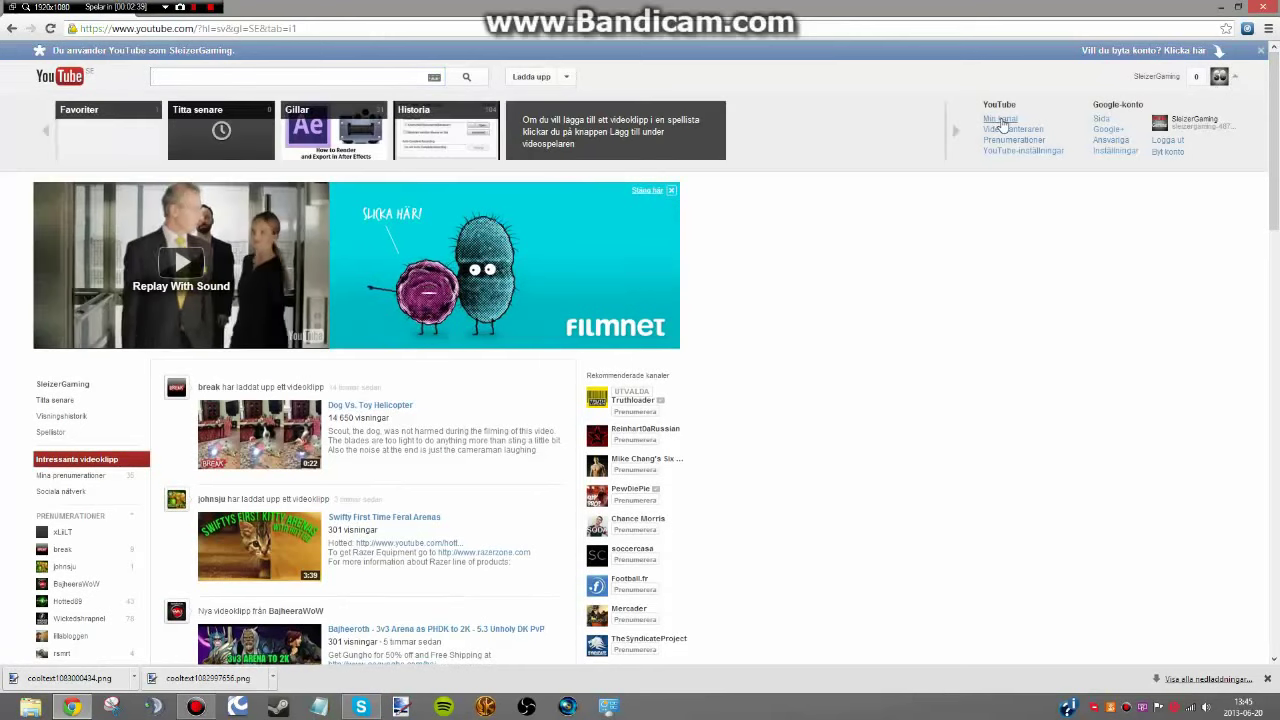
left_click(1002, 124)
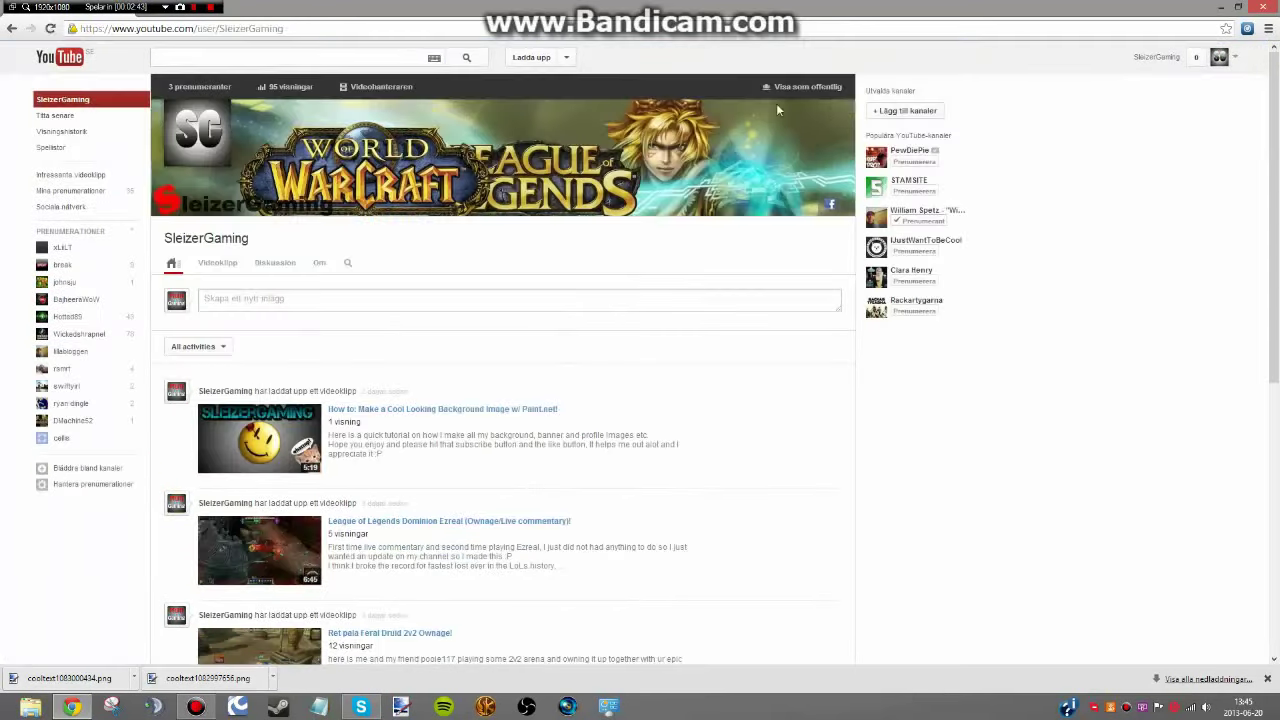
left_click(843, 111)
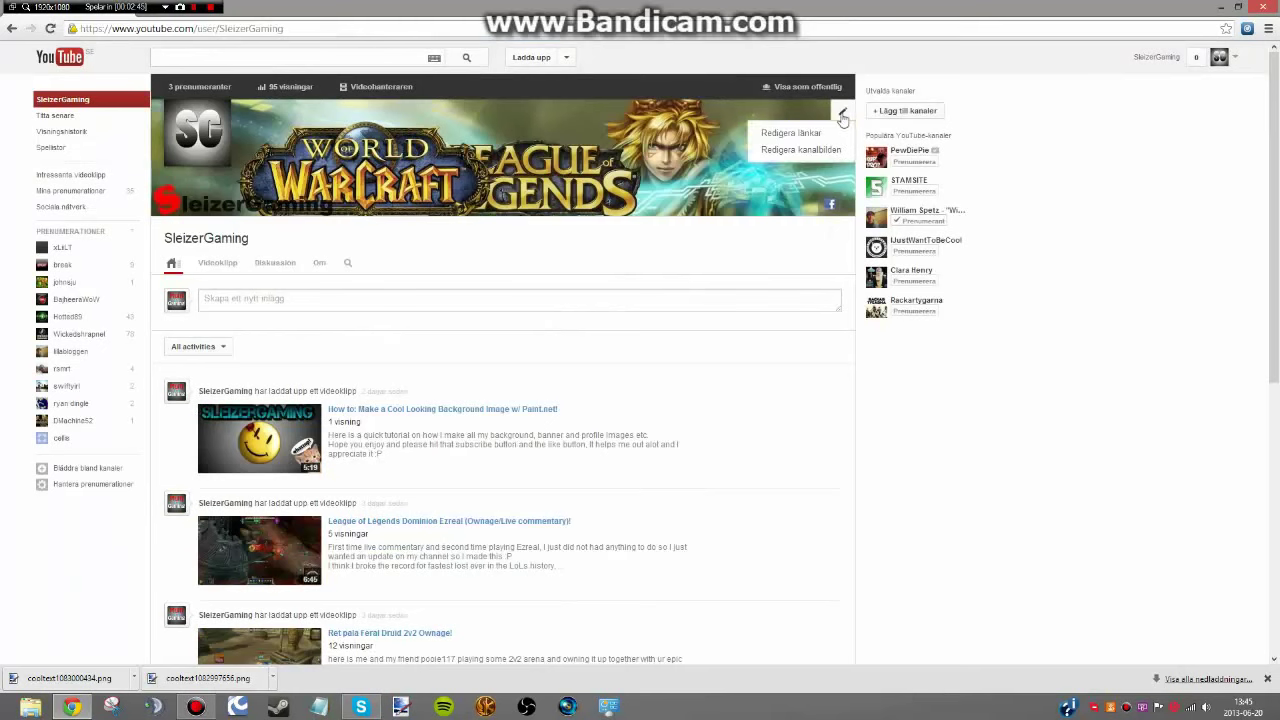
left_click(797, 151)
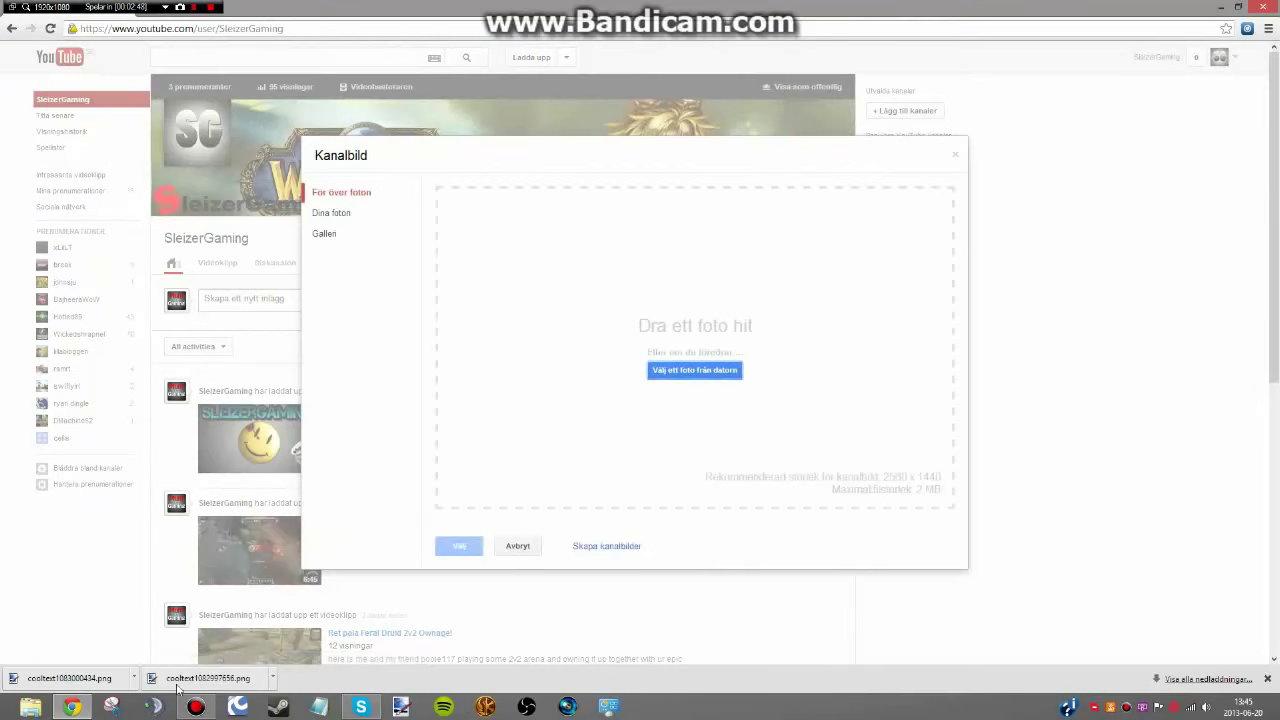
left_click(78, 709)
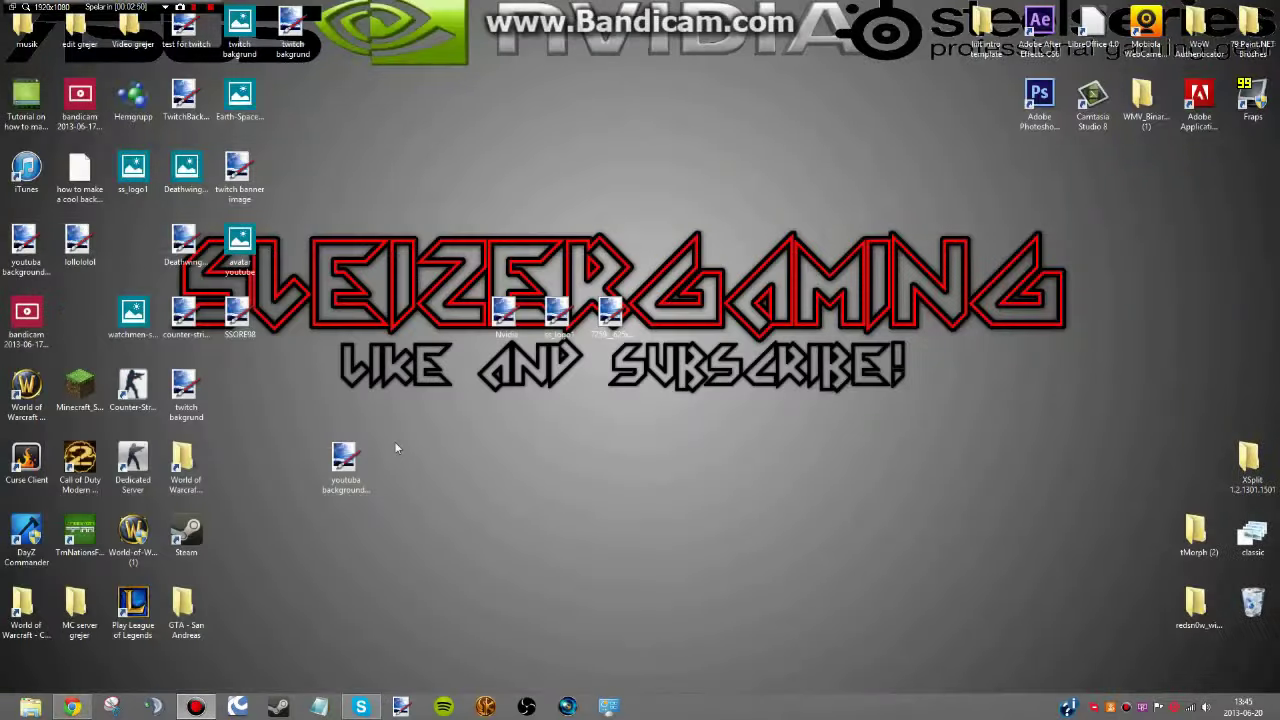
Drag the banner PNG from the desktop into YouTube's channel-art drop area.
left_click_drag(345, 458, 613, 373)
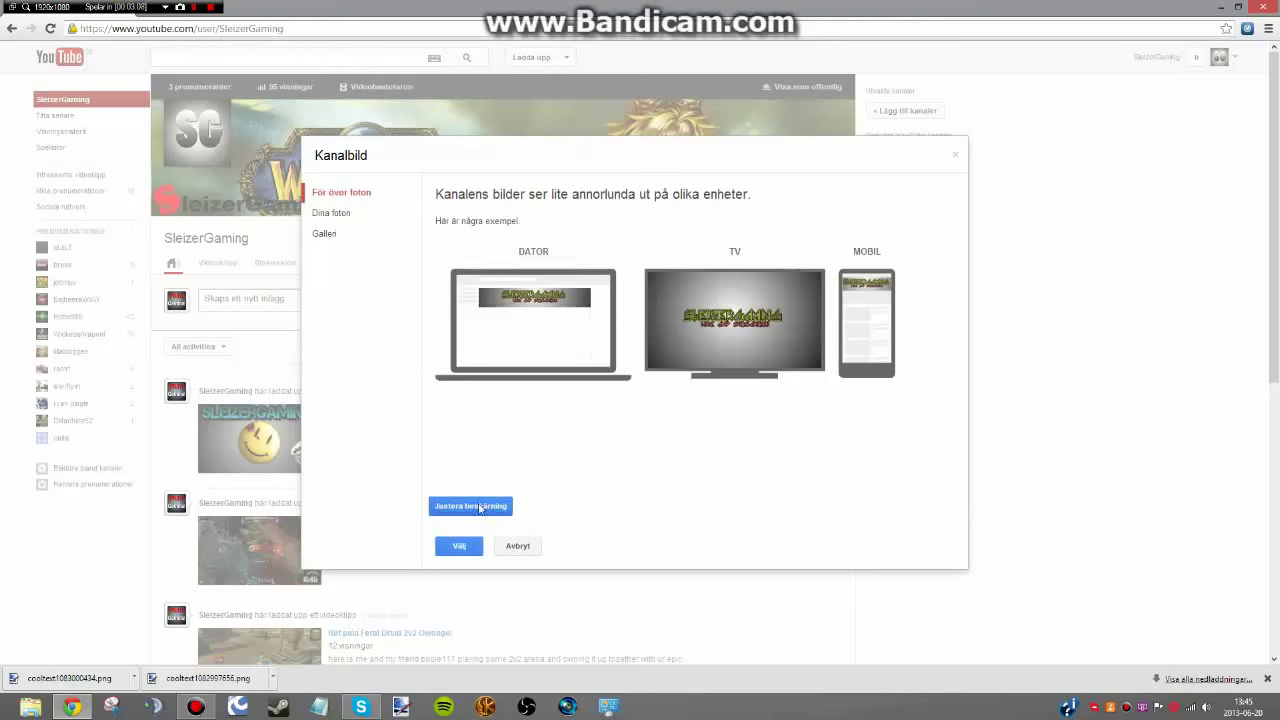
Check the banner's crop and confirm it as the new channel art.
left_click(470, 506)
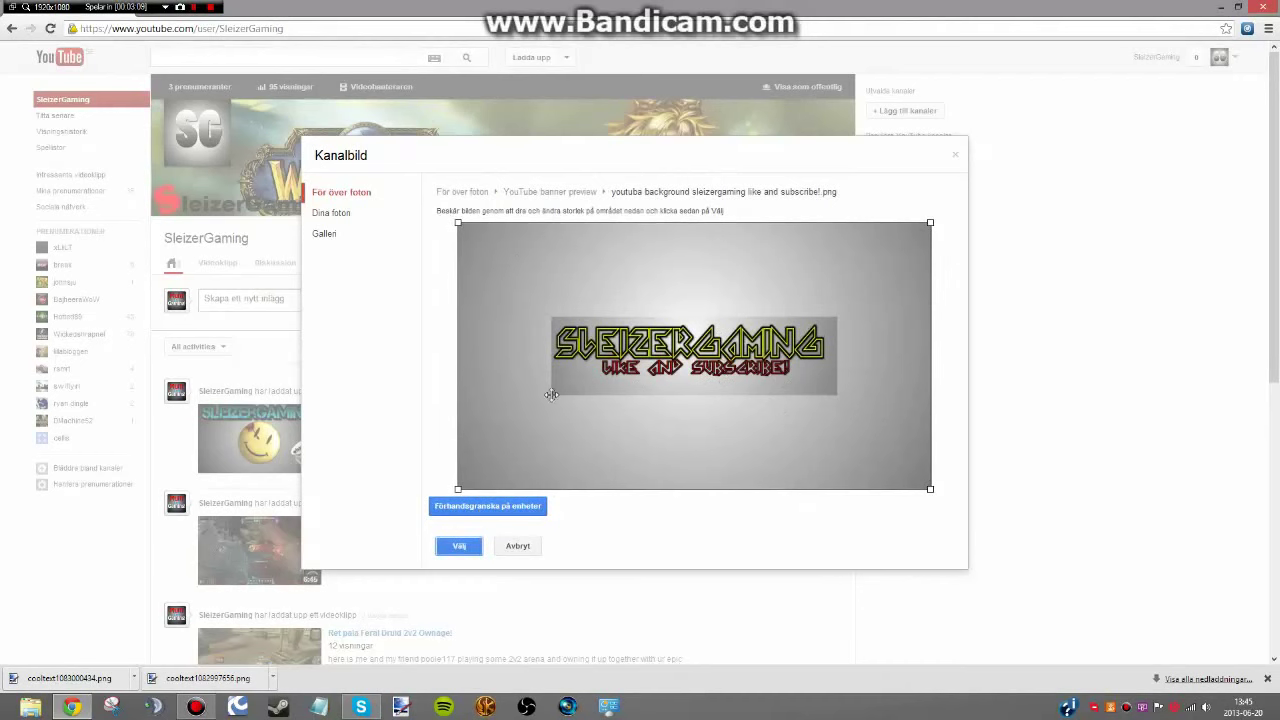
left_click(460, 548)
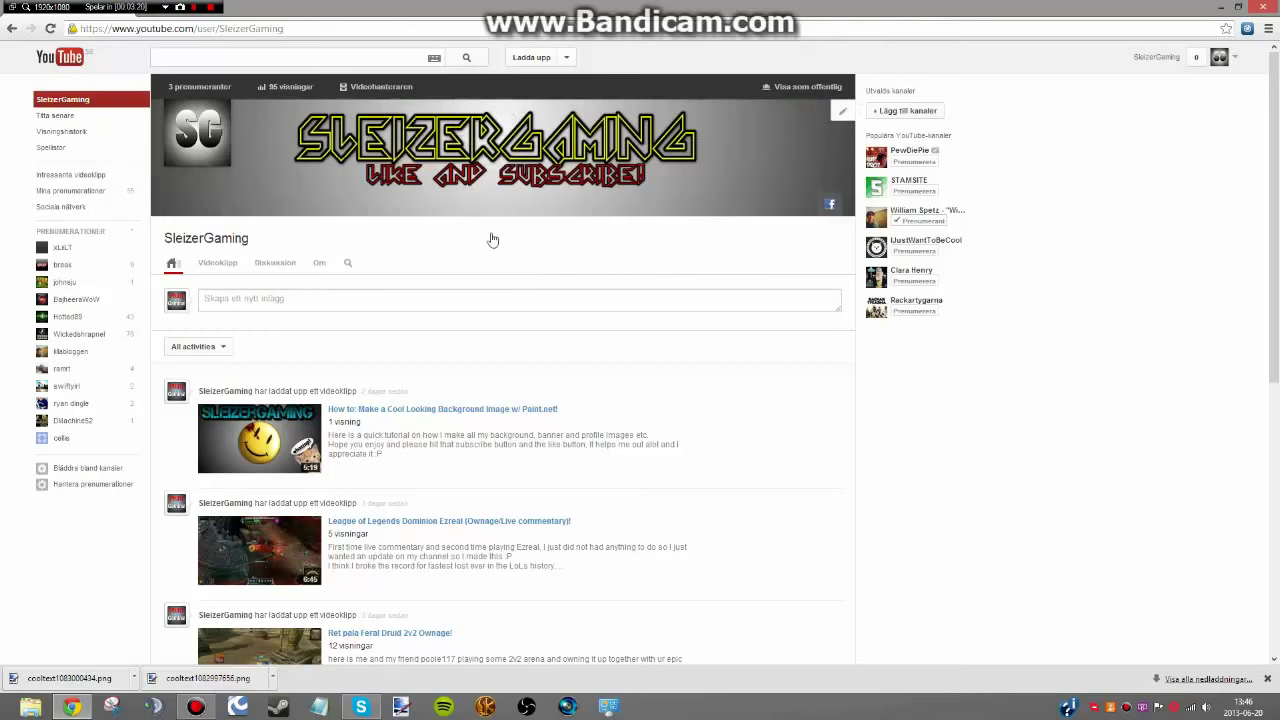
scroll(489, 241, "down", 1)
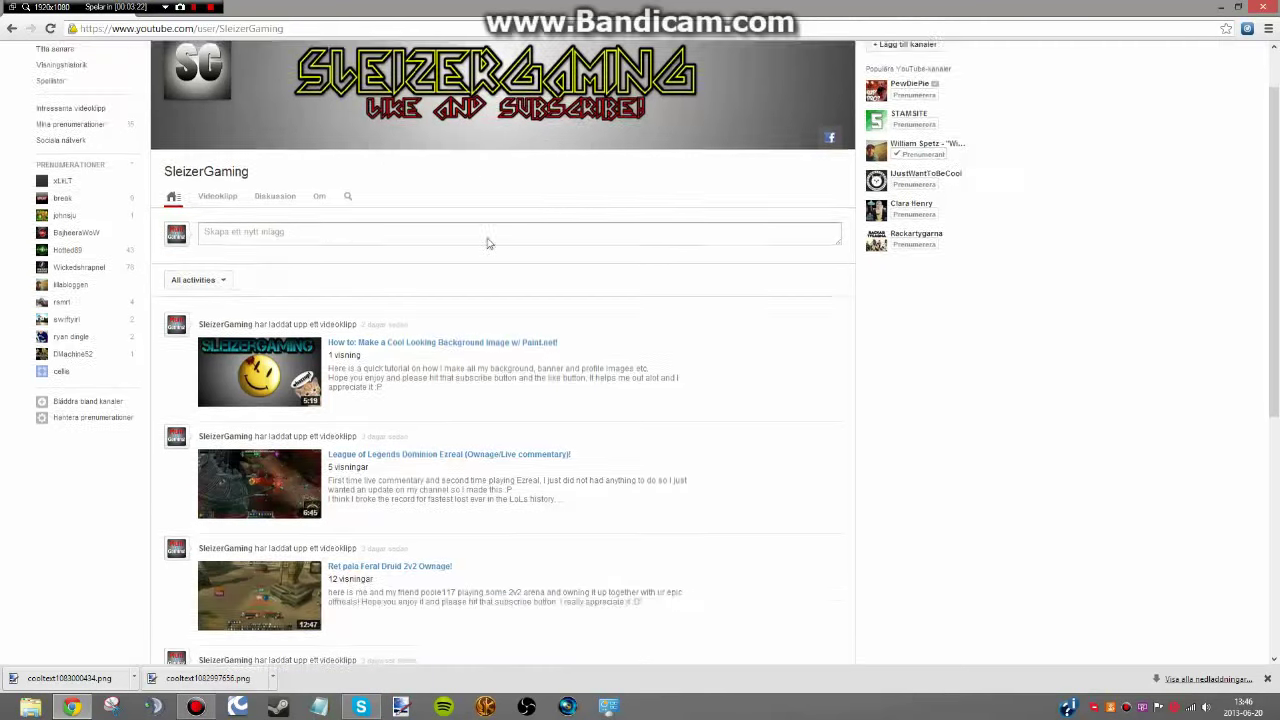
scroll(489, 241, "up", 1)
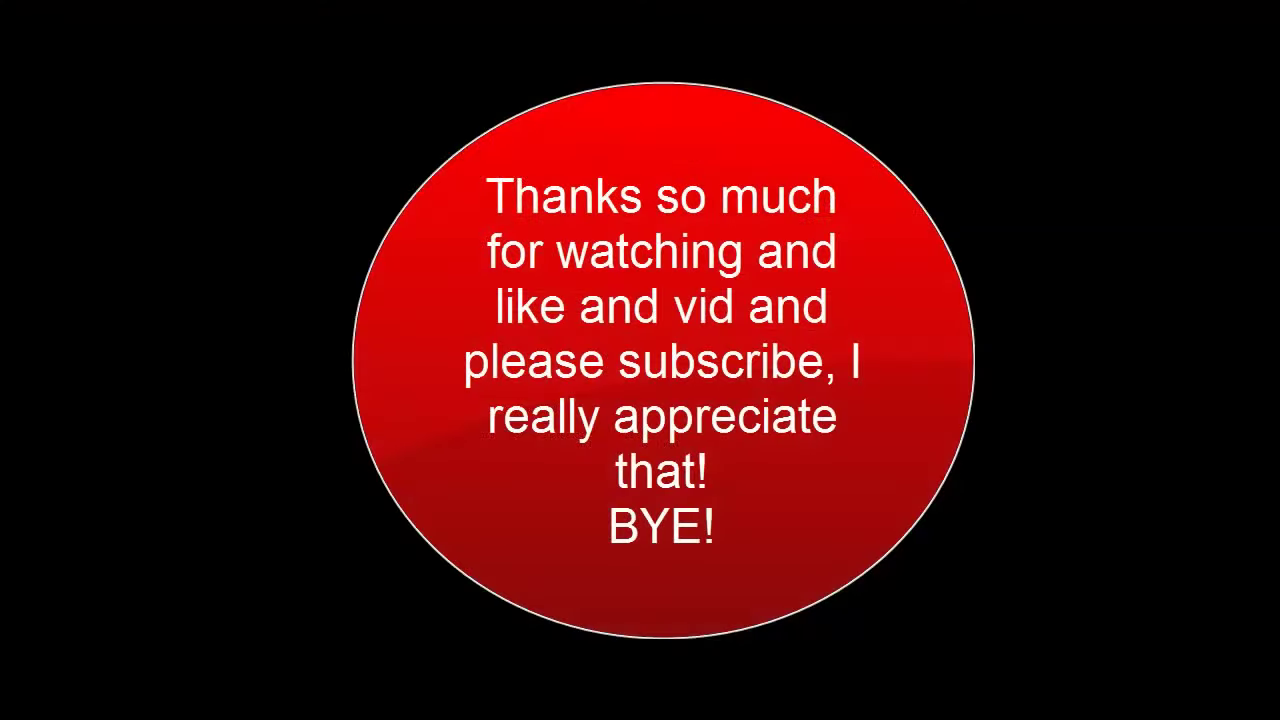